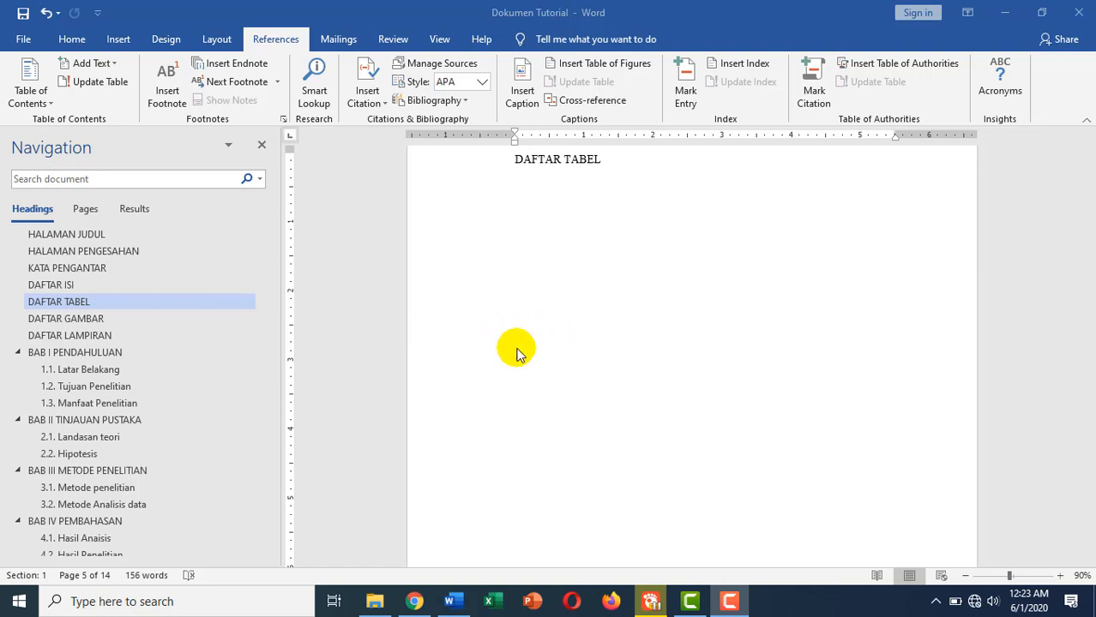
Review the DAFTAR TABEL, DAFTAR GAMBAR and DAFTAR ISI pages and the document's heading structure
scroll(575, 347, "up", 2)
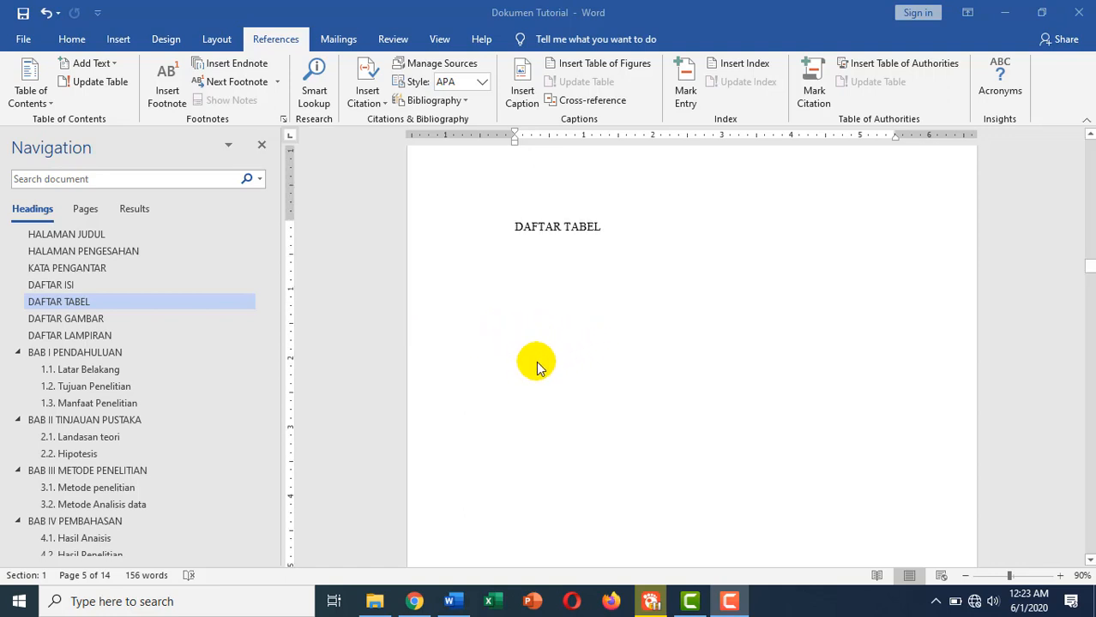
scroll(544, 362, "down", 1)
scroll(580, 338, "up", 1)
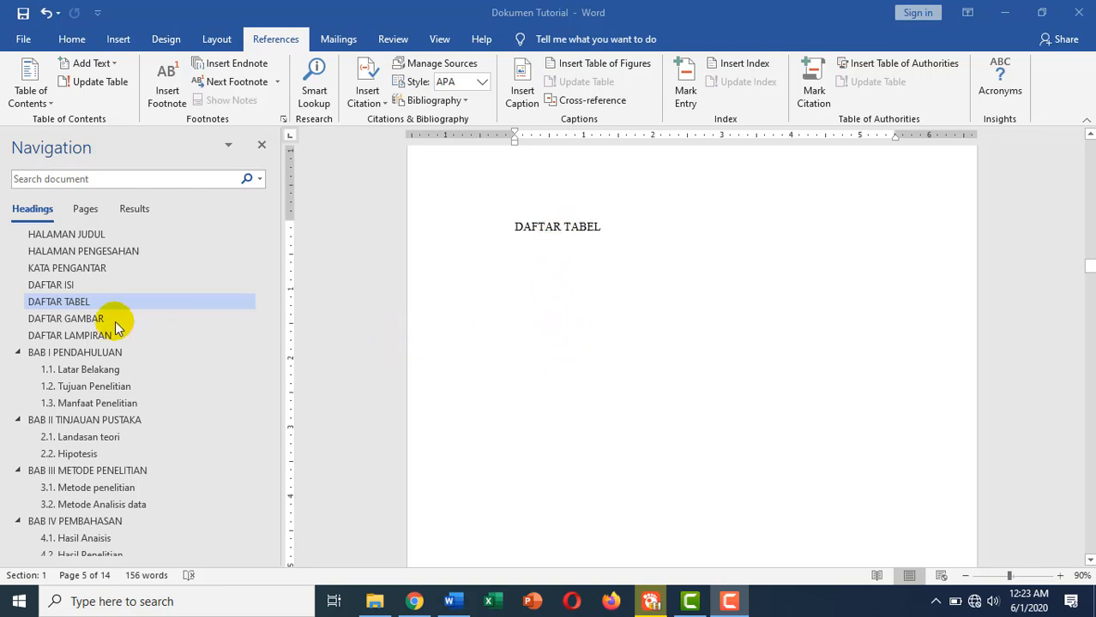
left_click(85, 319)
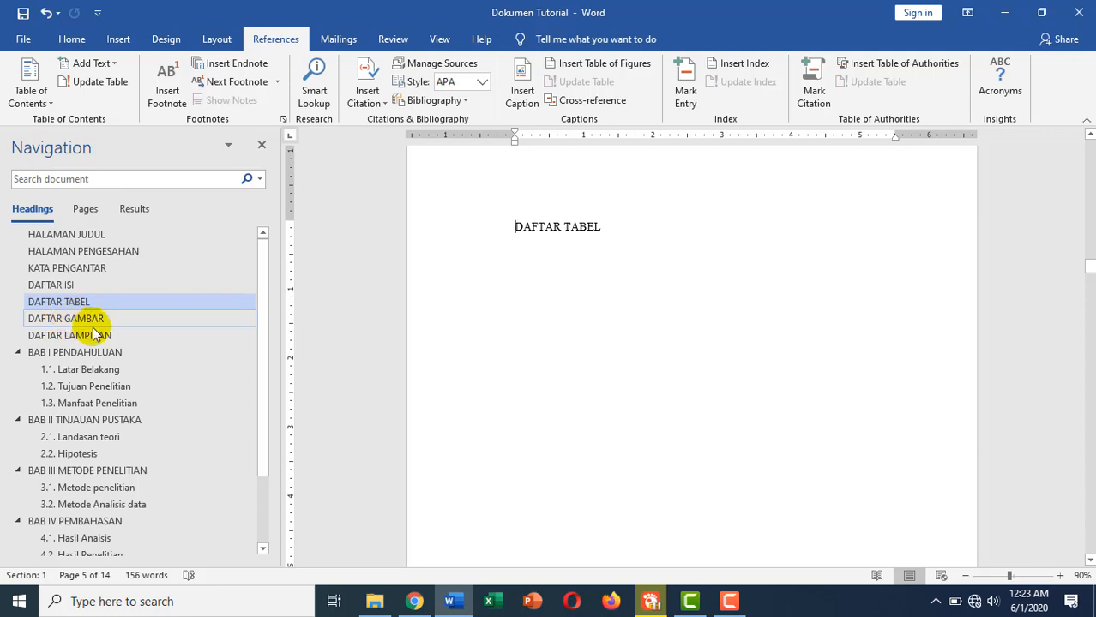
left_click(77, 320)
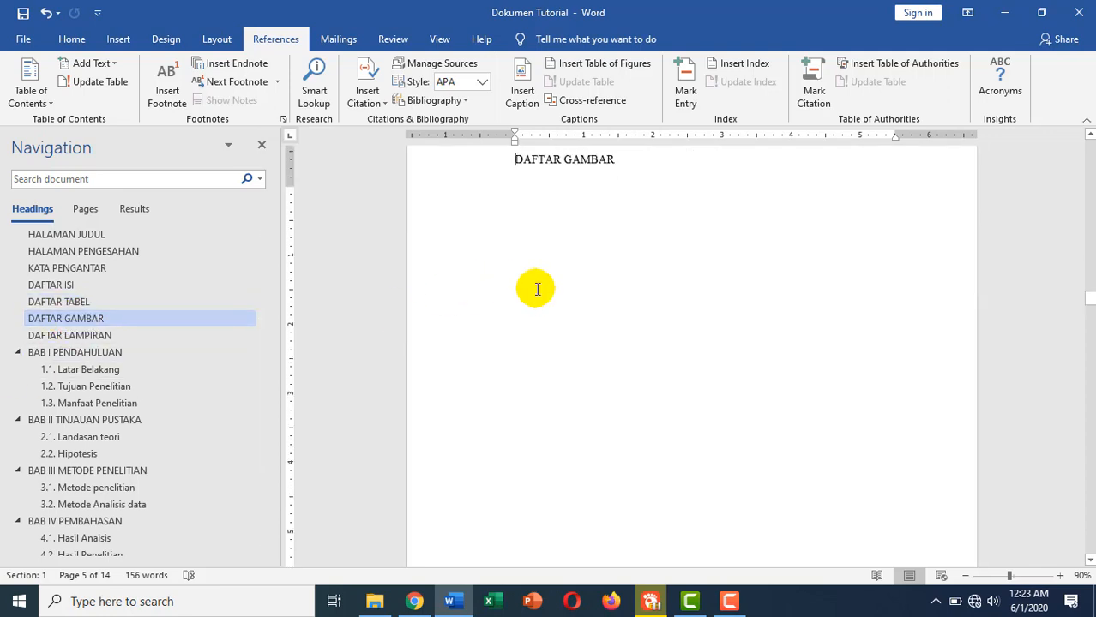
scroll(533, 286, "up", 2)
left_click(53, 301)
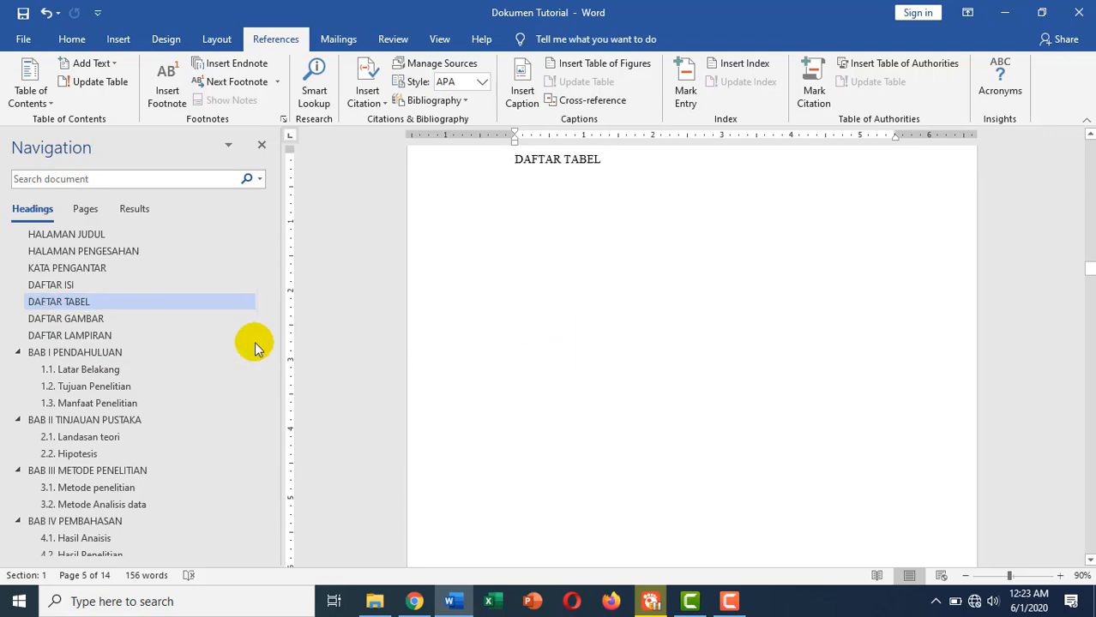
left_click(50, 290)
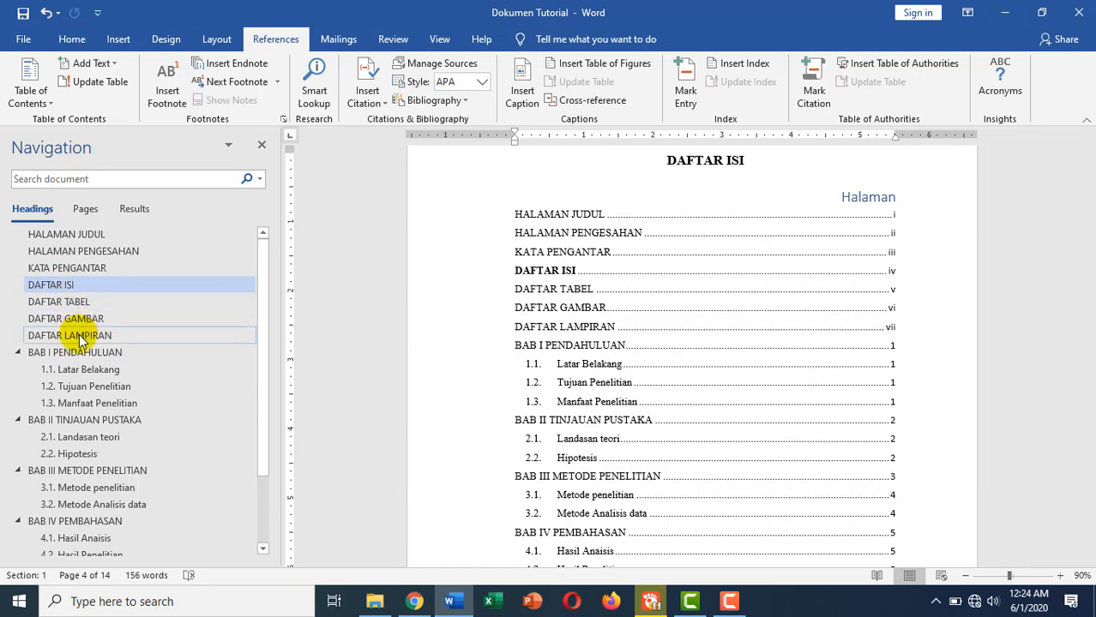
scroll(79, 330, "down", 1)
scroll(79, 335, "down", 1)
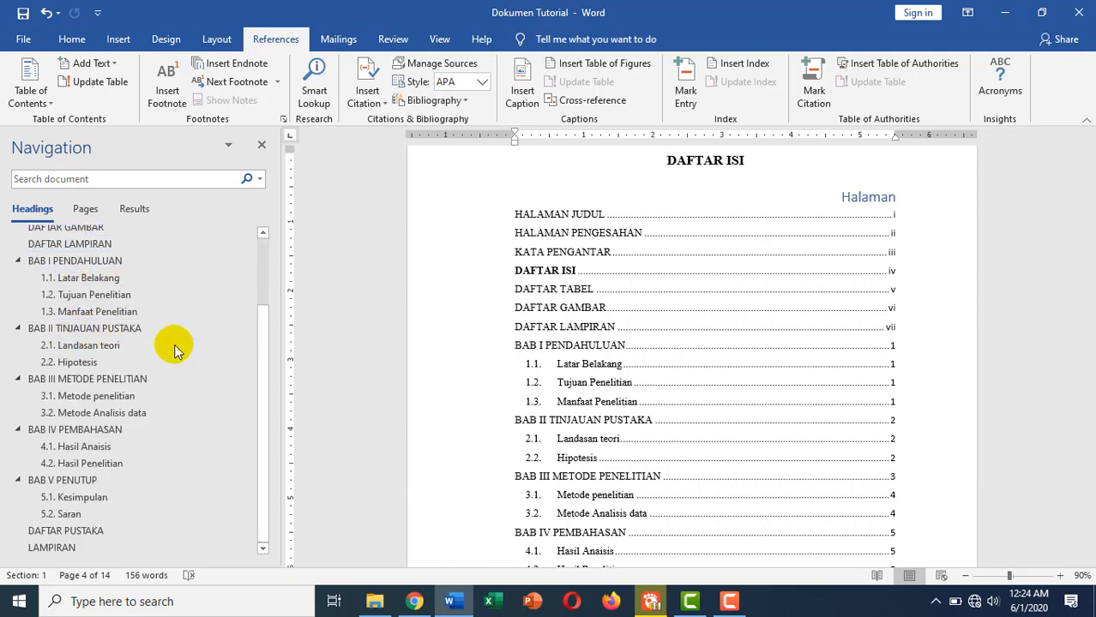
scroll(479, 398, "up", 1)
scroll(93, 371, "up", 2)
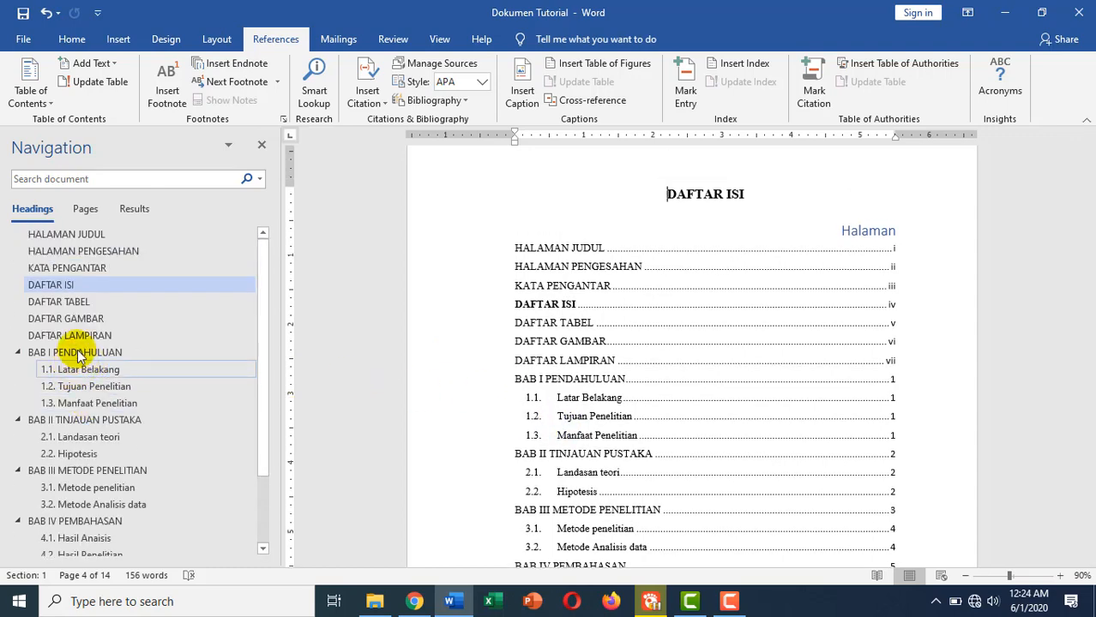
Format the DAFTAR TABEL heading as bold, 14 pt and centred, and place the cursor on the line below it
left_click(66, 307)
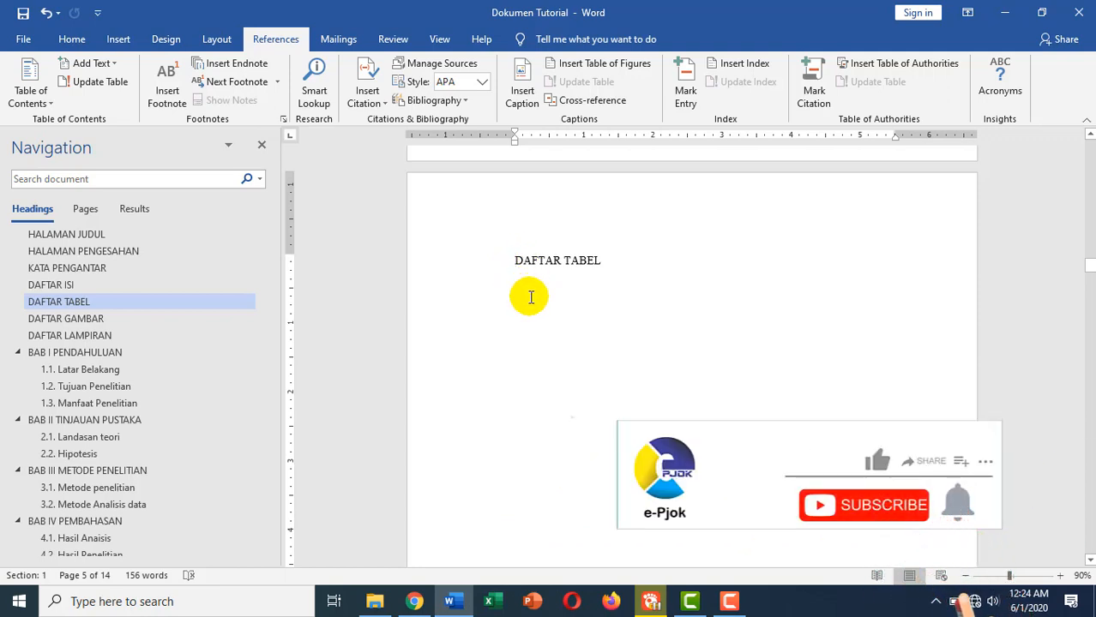
left_click(516, 263)
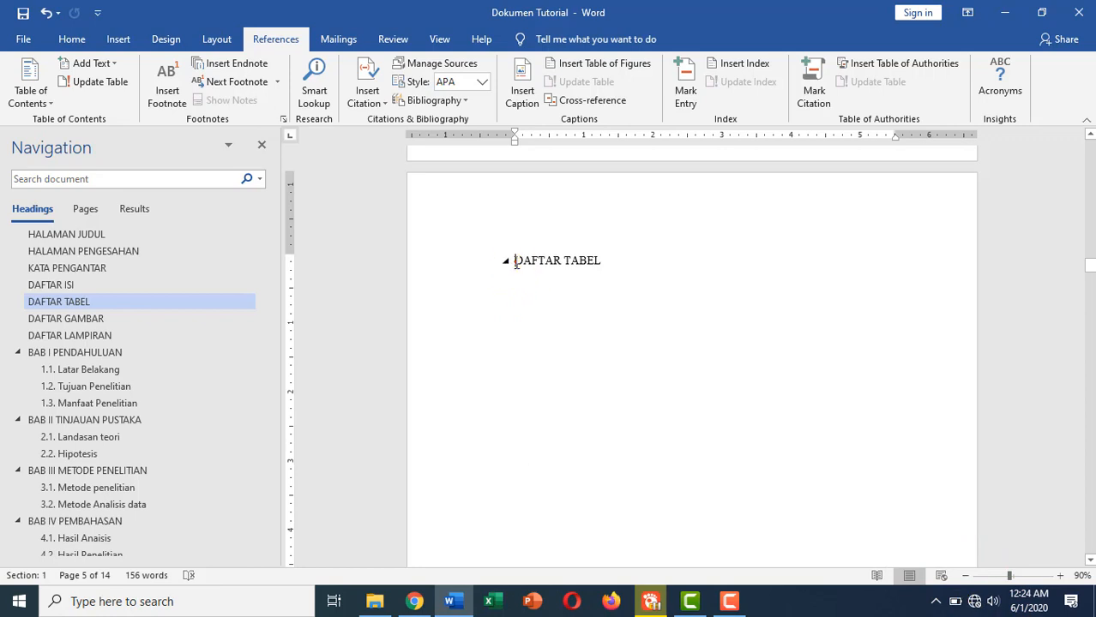
mouse_move(515, 262)
left_mouse_down()
mouse_move(596, 273)
mouse_move(521, 257)
left_mouse_up()
left_click(595, 263)
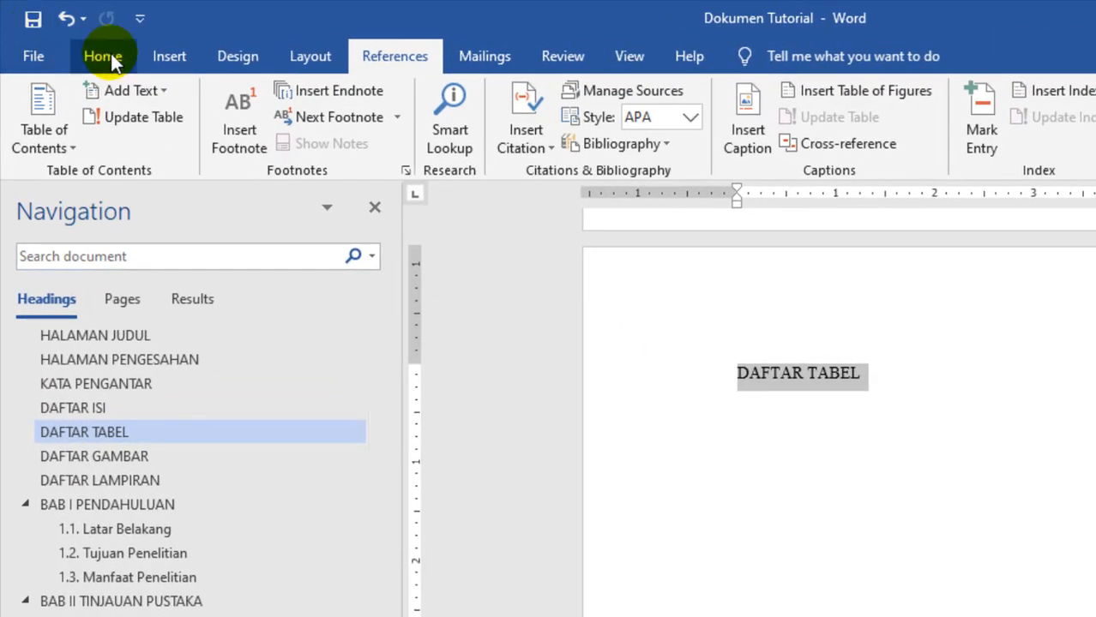
left_click(107, 57)
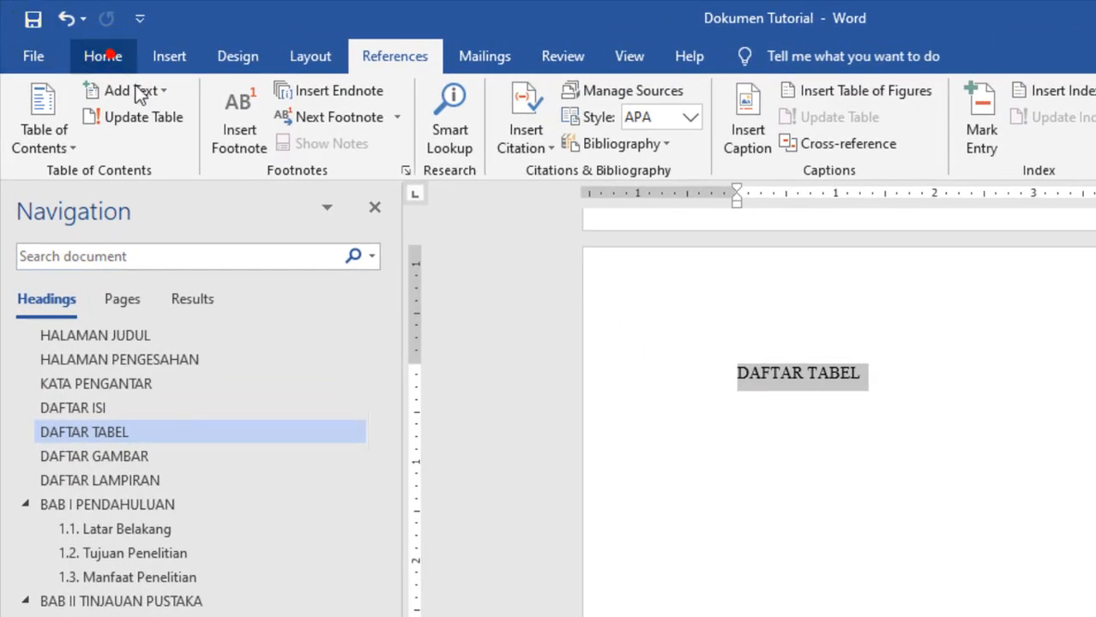
left_click(211, 137)
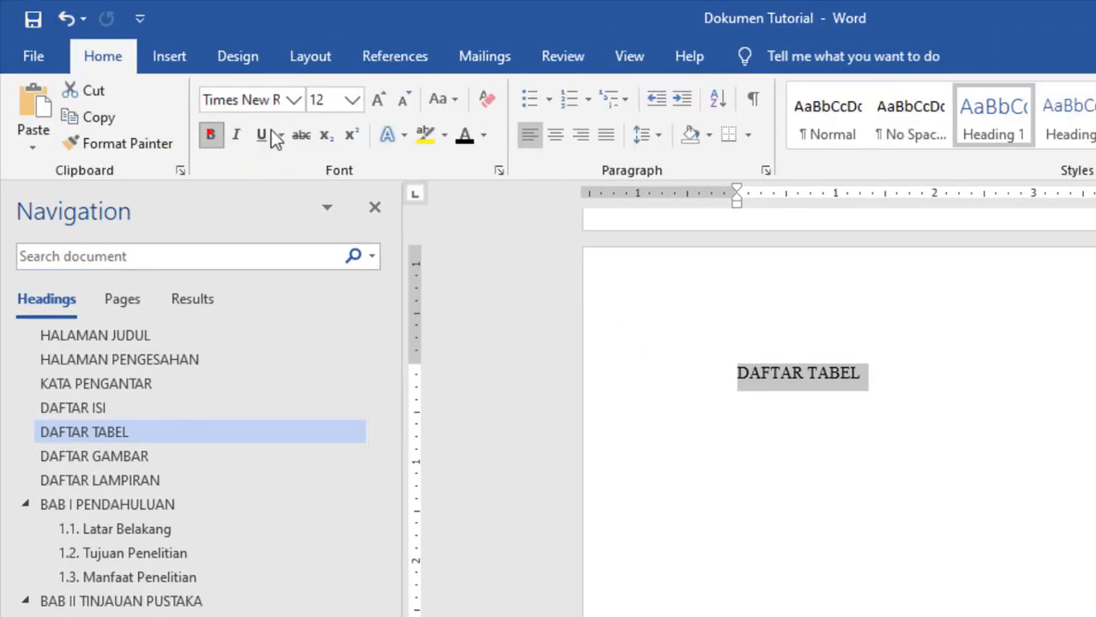
left_click(376, 101)
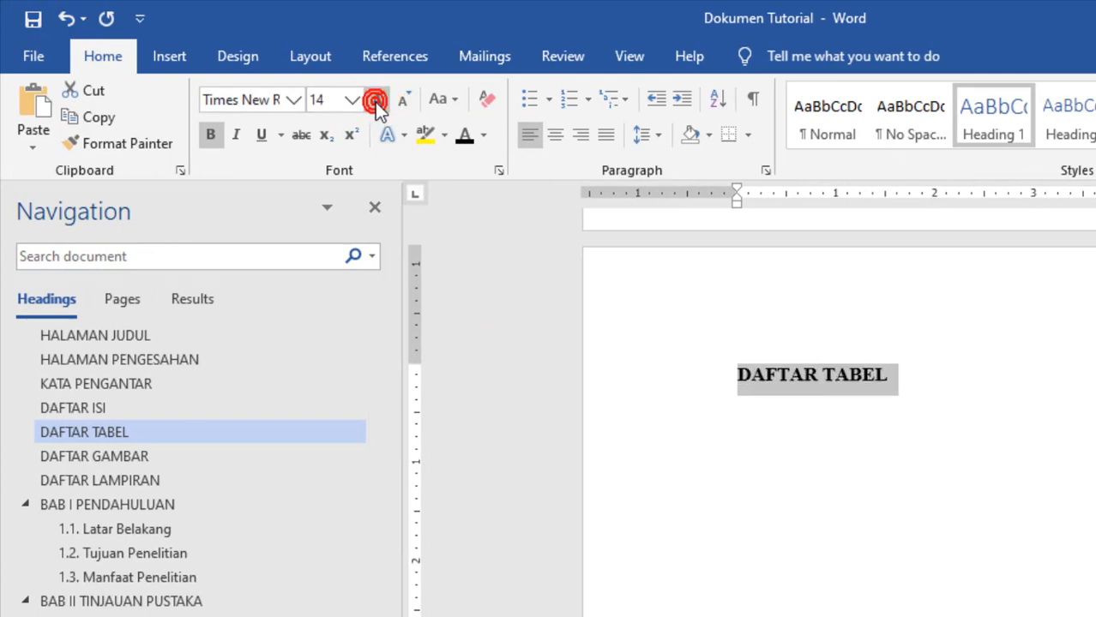
left_click(557, 136)
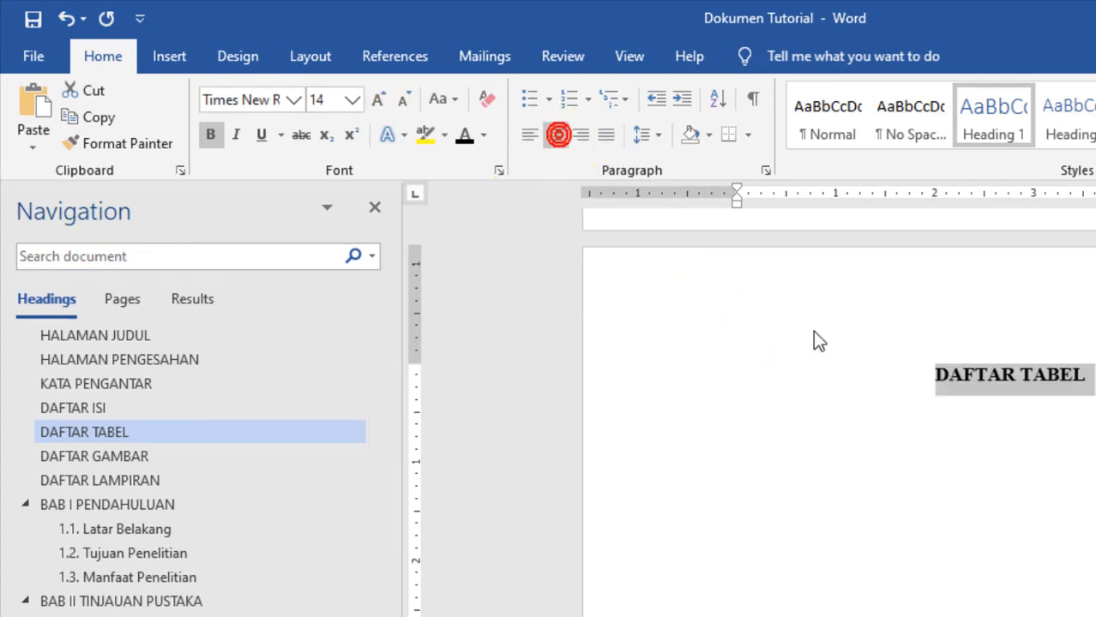
left_click(777, 438)
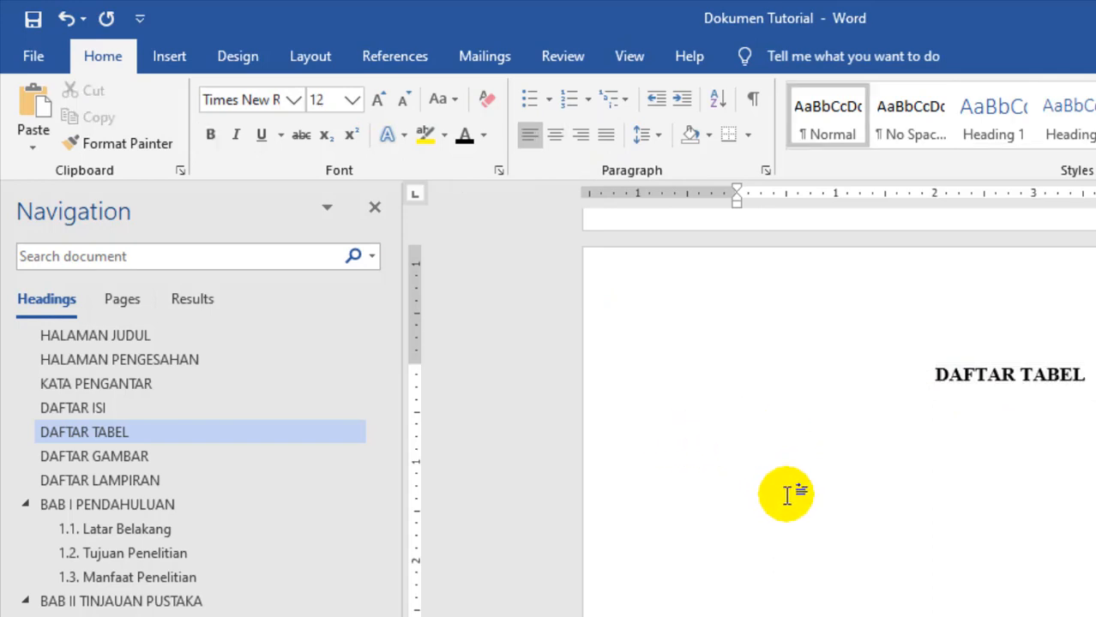
Add the line "Tabel Data Nilai Siswa" under the 1.1. Latar Belakang heading in BAB I PENDAHULUAN
scroll(787, 482, "down", 4)
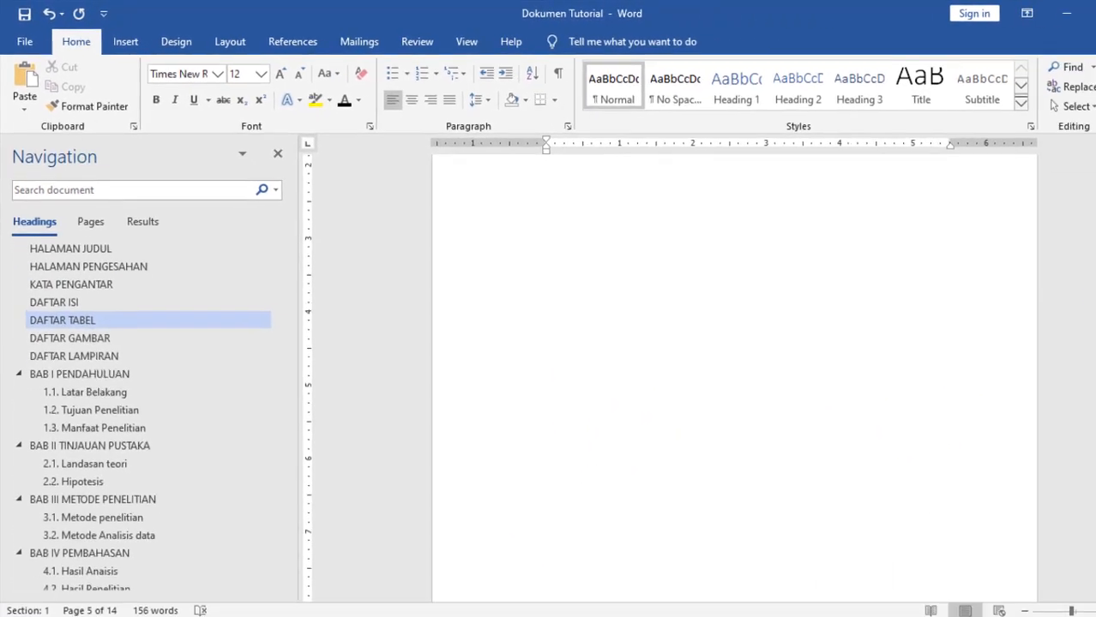
scroll(214, 410, "down", 3)
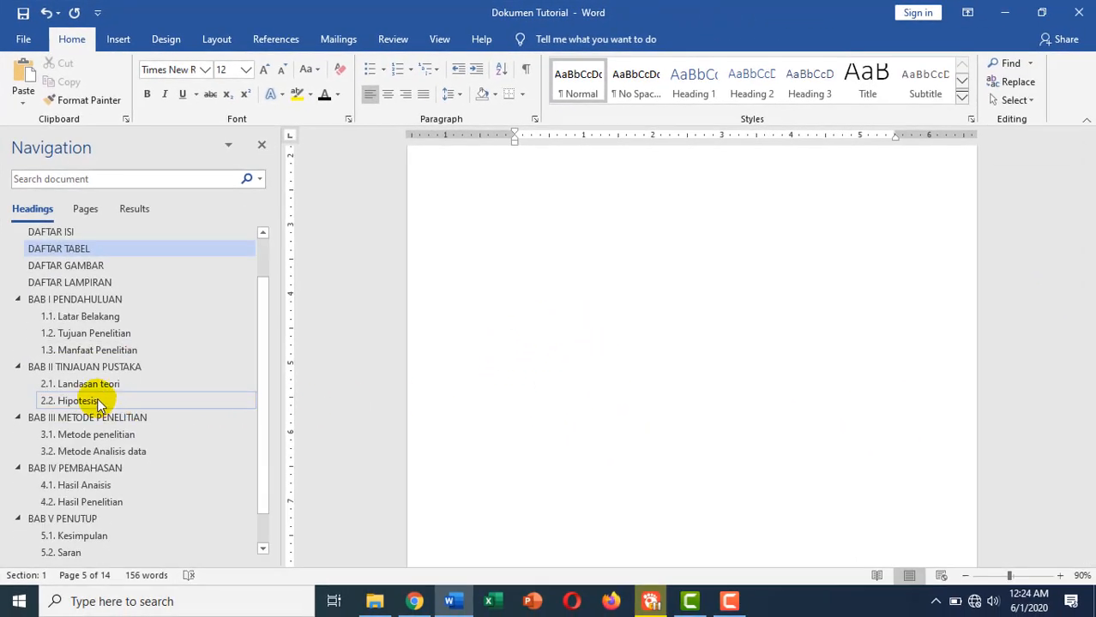
scroll(146, 392, "up", 3)
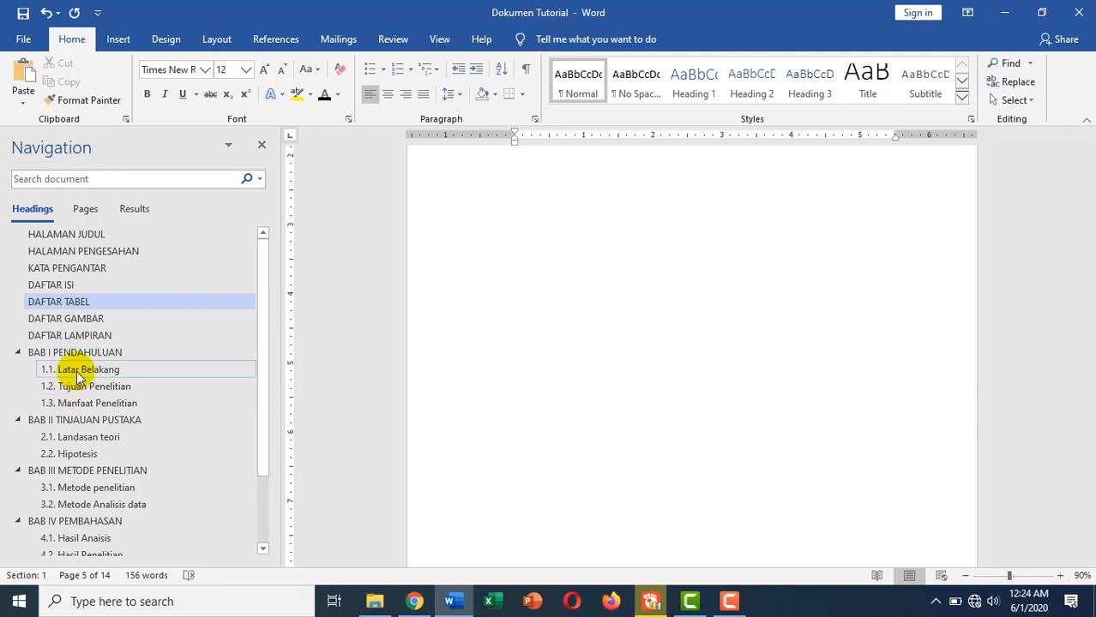
left_click(77, 375)
scroll(548, 335, "up", 1)
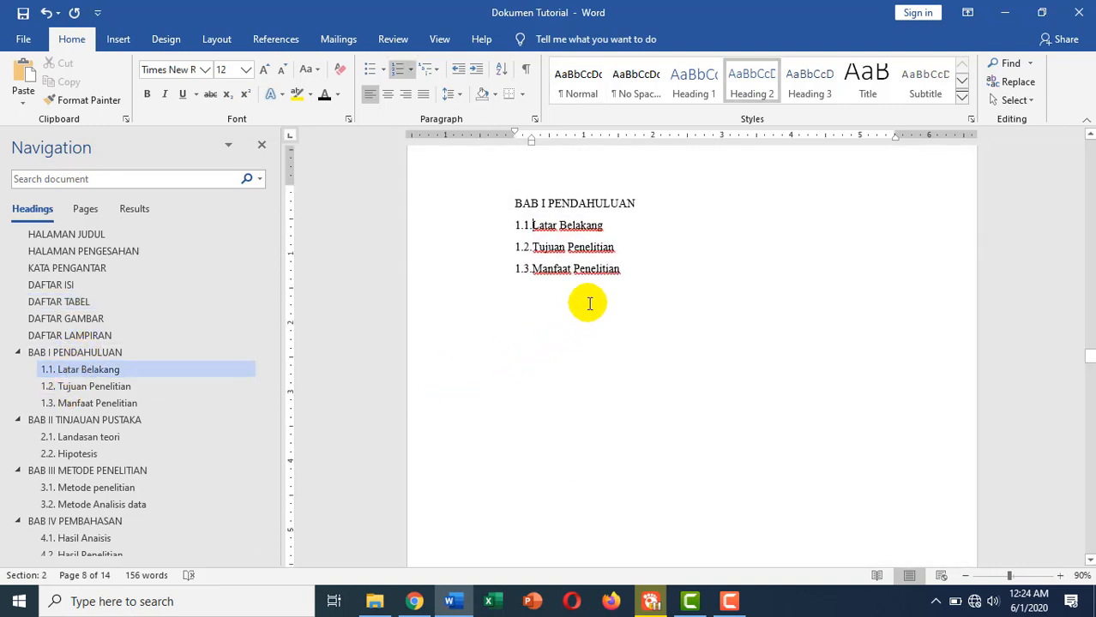
left_click(633, 235)
key("Return")
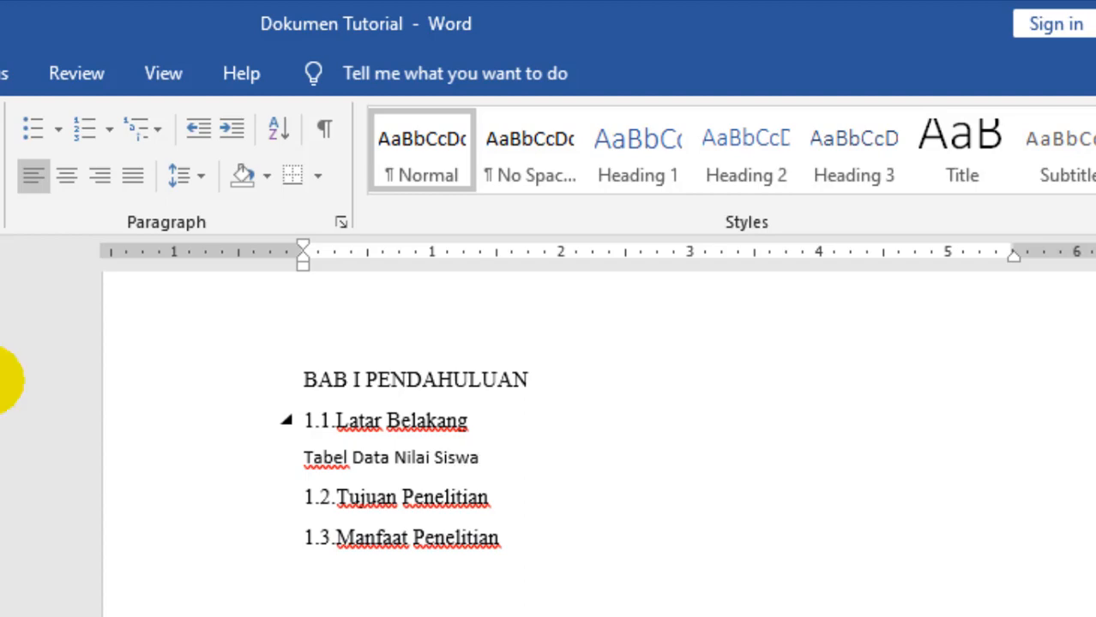
Insert a table with three columns and four rows on a new line below "Tabel Data Nilai Siswa"
key("Return")
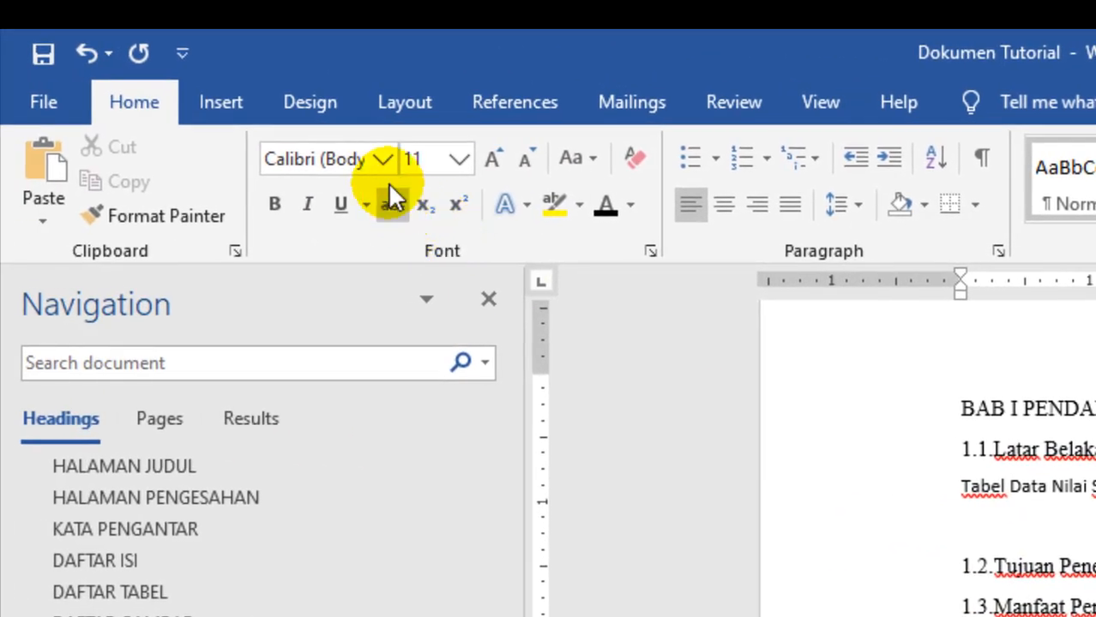
left_click(232, 113)
left_click(210, 208)
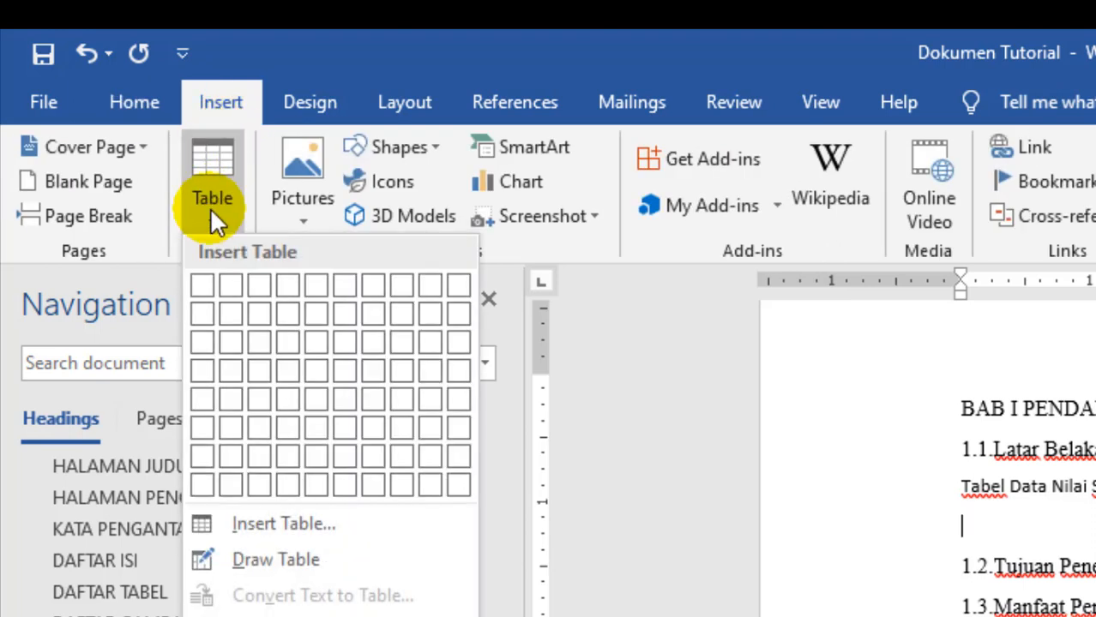
left_click(260, 379)
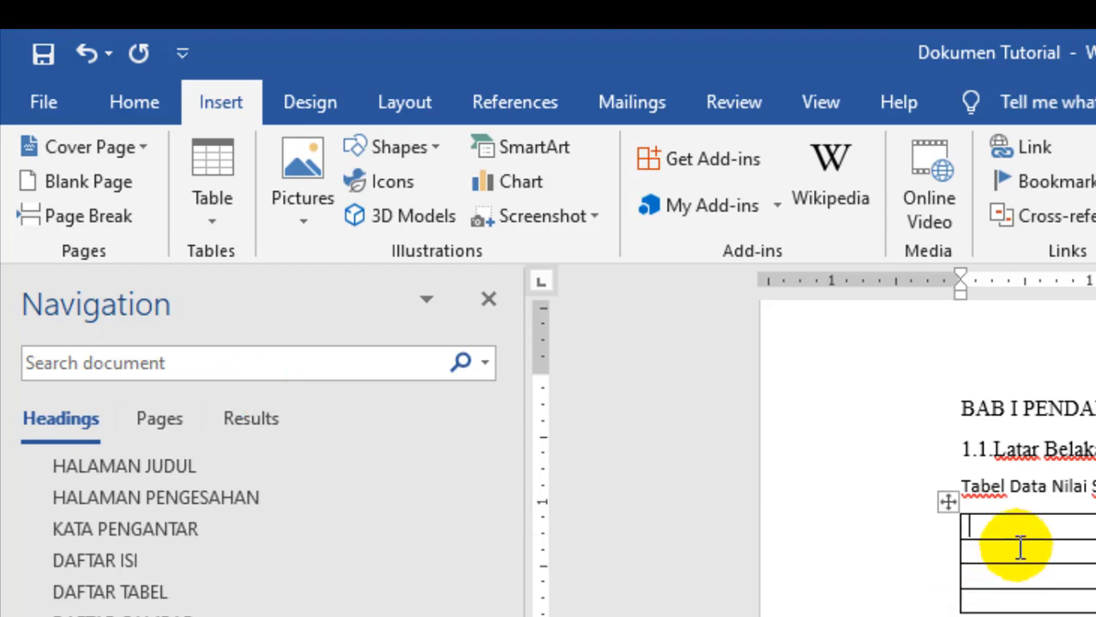
Fill the table's header row with the column titles No, Nama and Nilai
type("No")
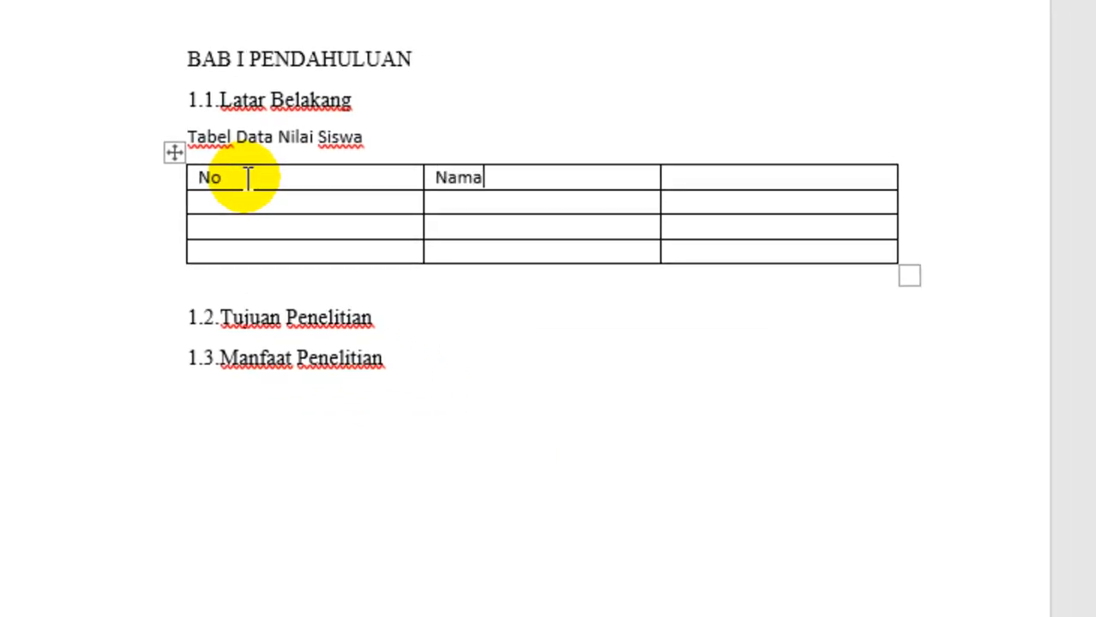
key("Tab")
type("Ni")
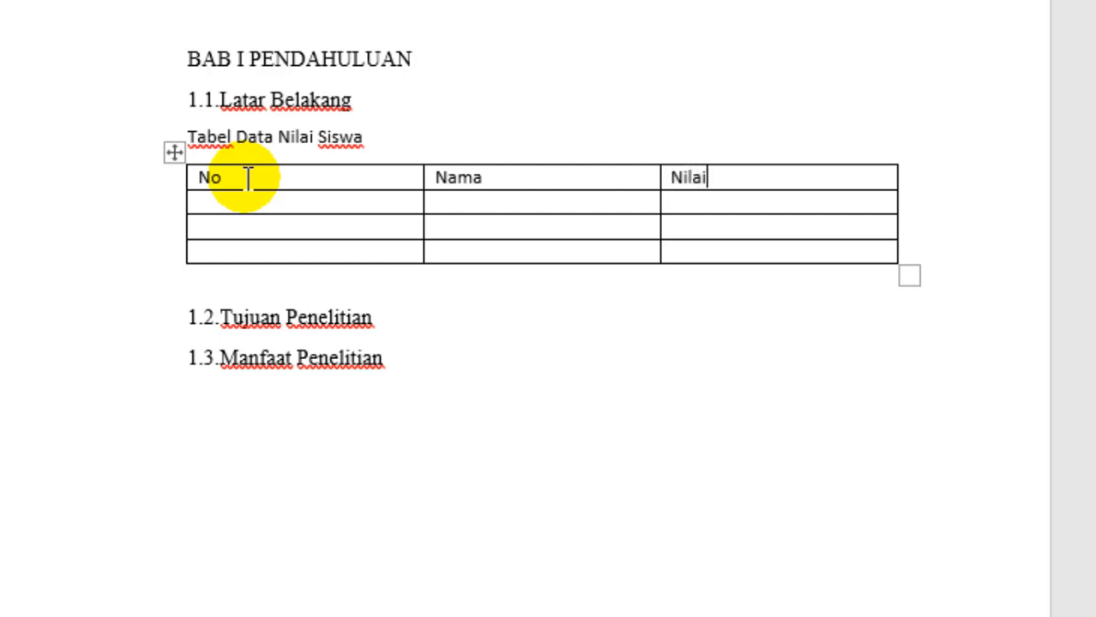
Number the rows 1, 2 and 3 in the No column and narrow that column to fit its short entries
left_click(228, 206)
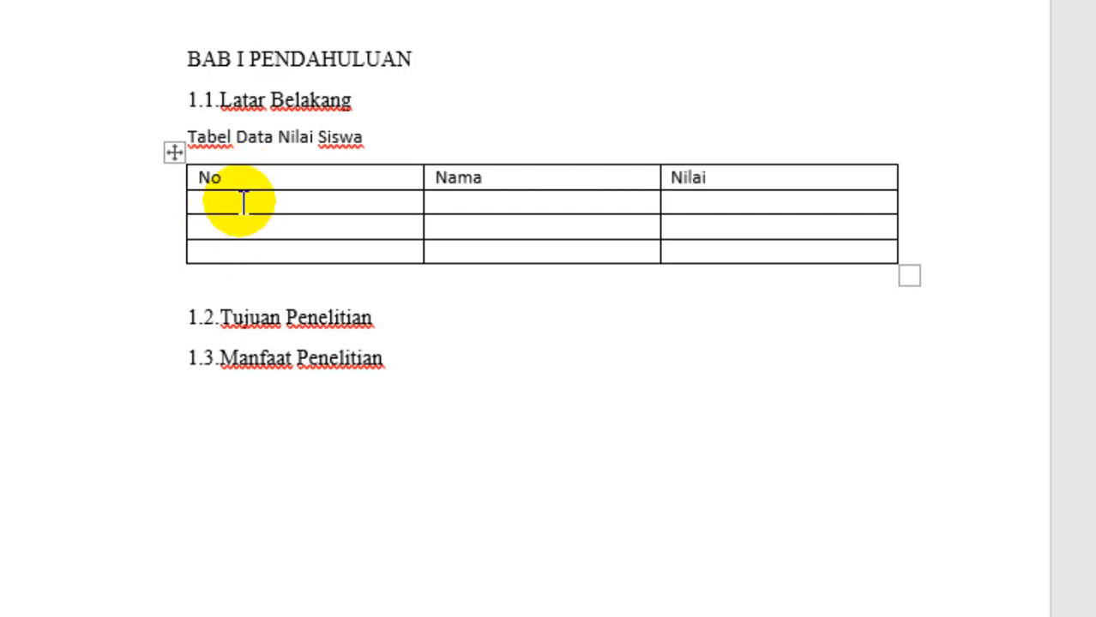
type("2")
key("Down")
type("3")
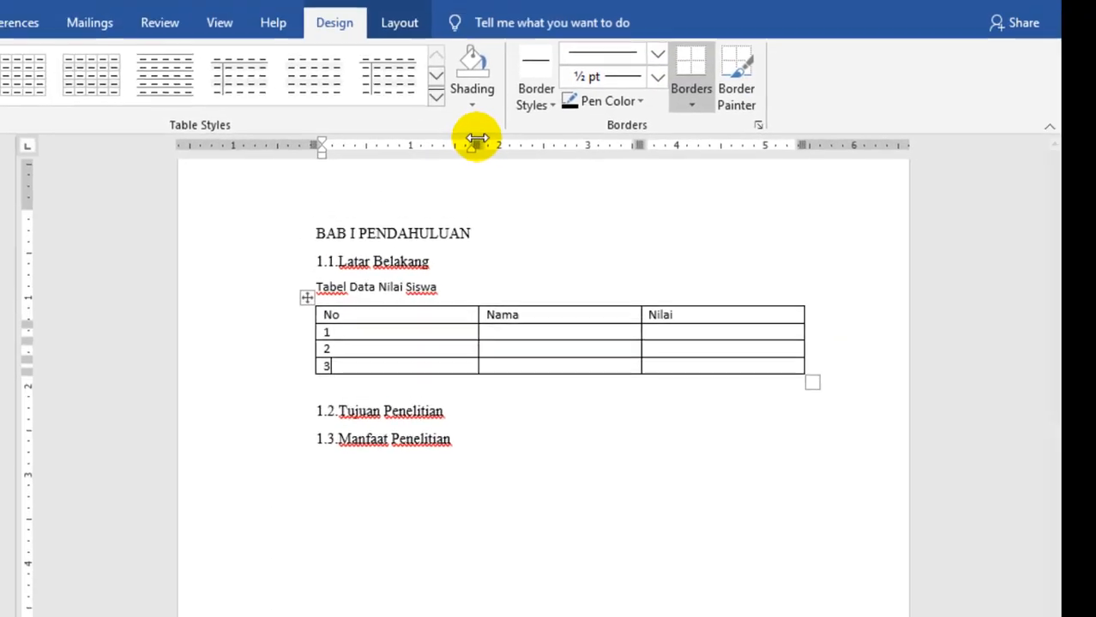
left_click_drag(476, 139, 354, 157)
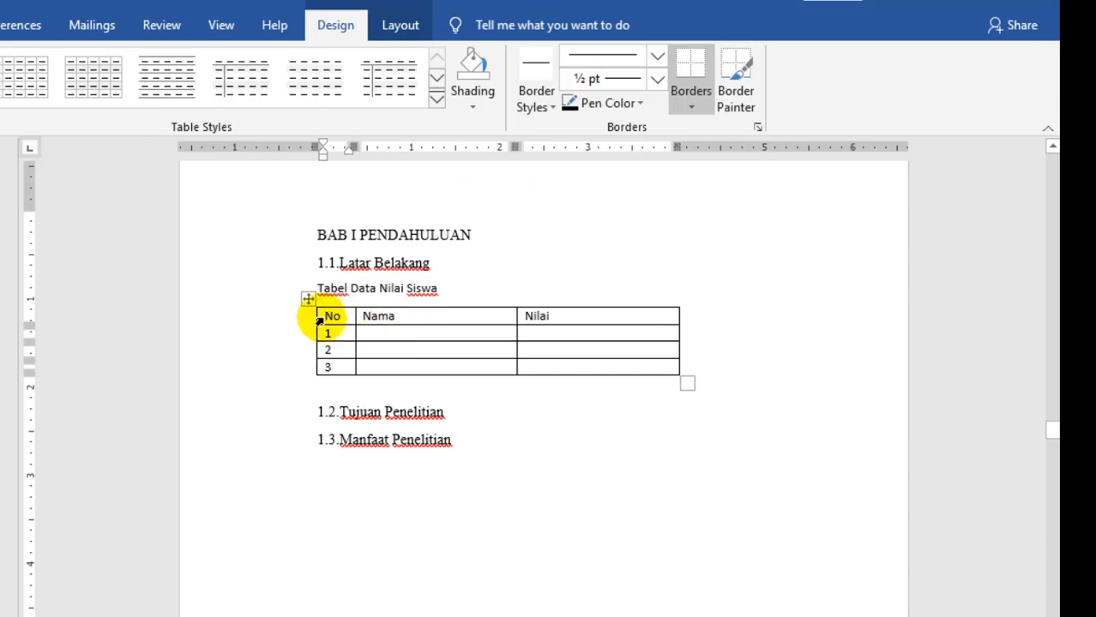
Centre the header row's text and make it bold
left_click_drag(321, 315, 549, 315)
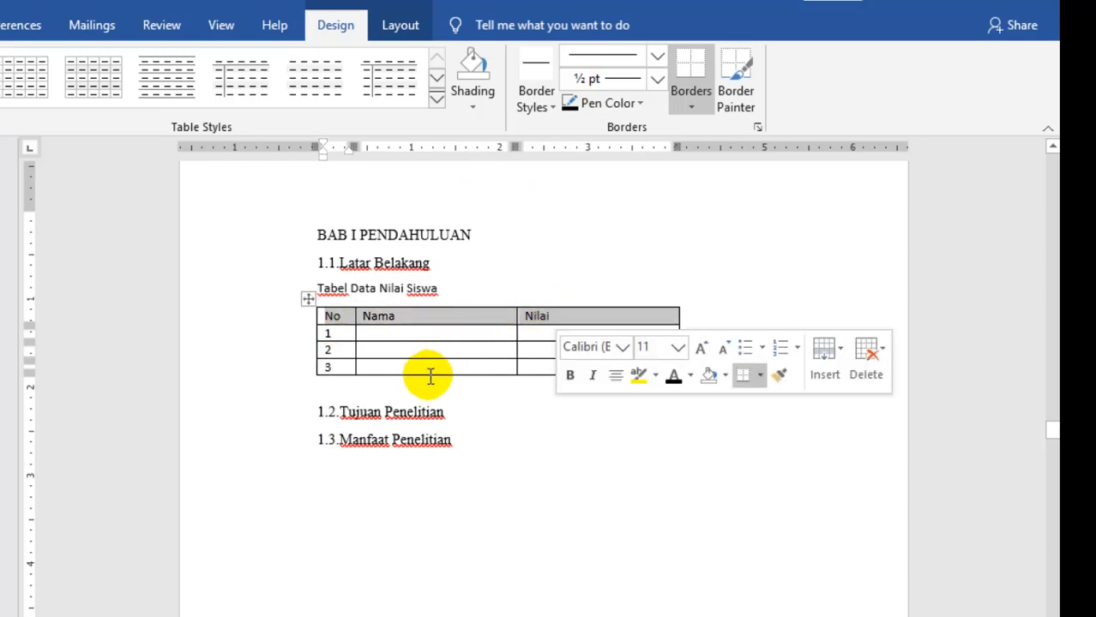
key("ctrl+e")
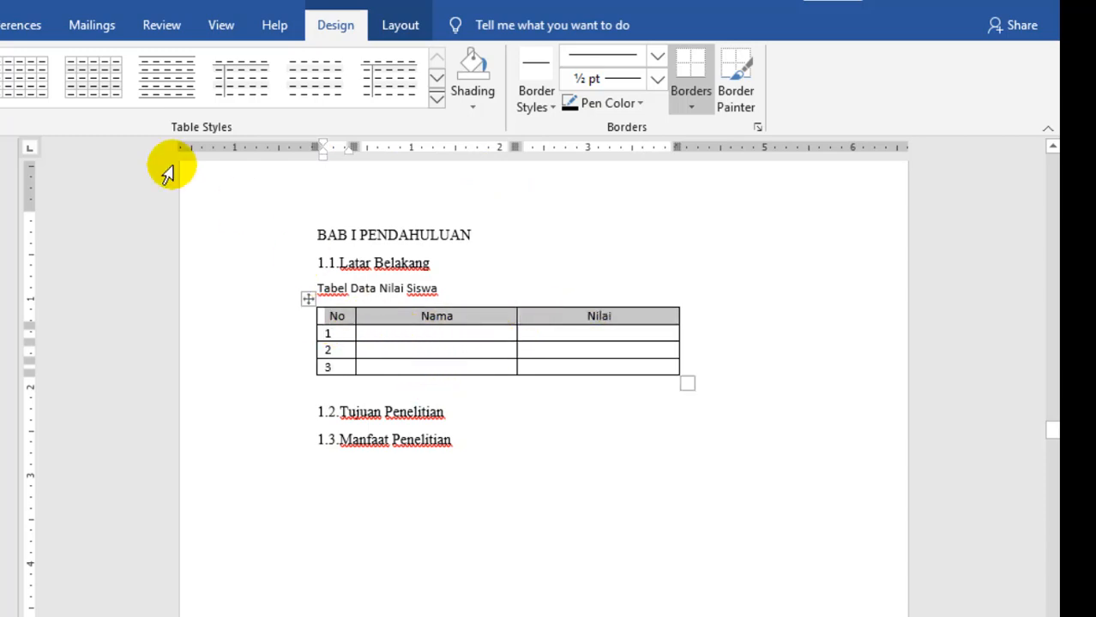
left_click(2, 66)
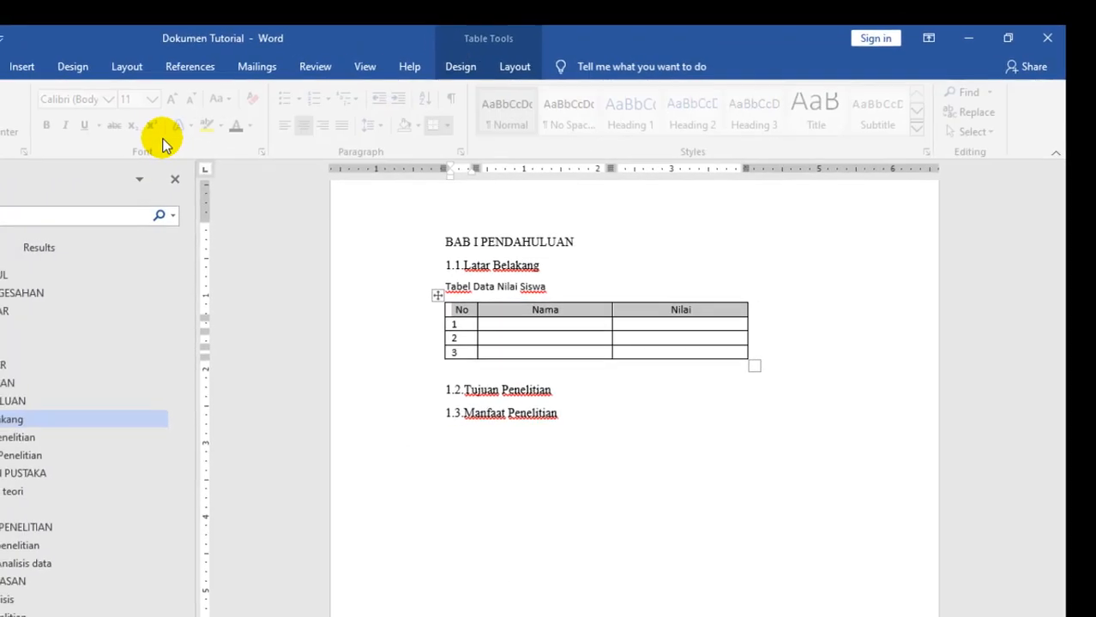
left_click(53, 126)
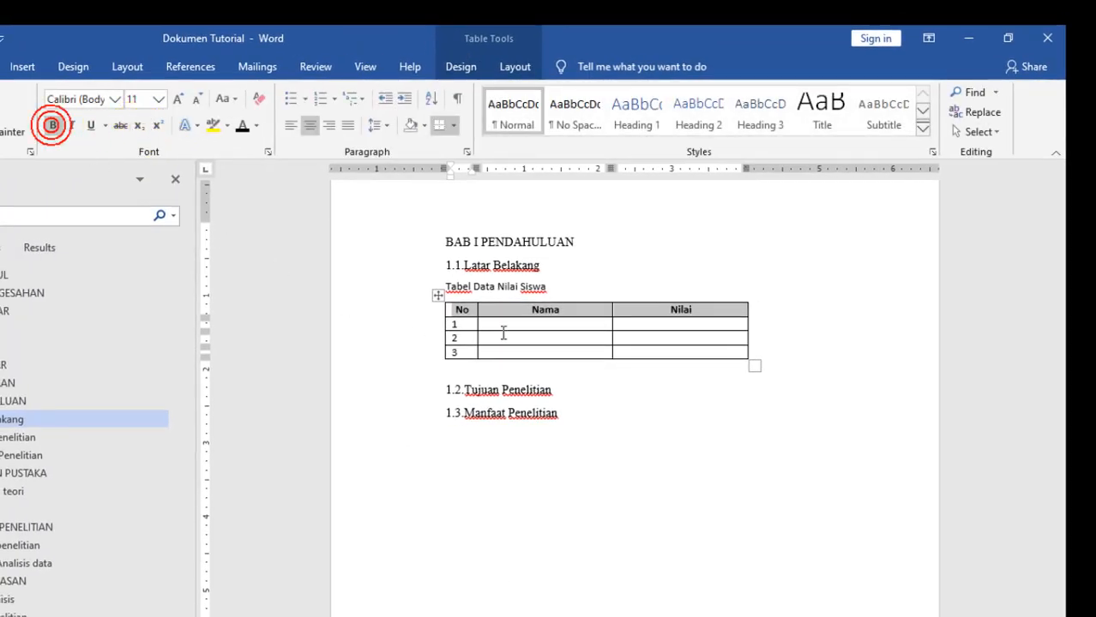
Fill the table's three data rows with the student names and the scores 90, 100 and 88
left_click(529, 324)
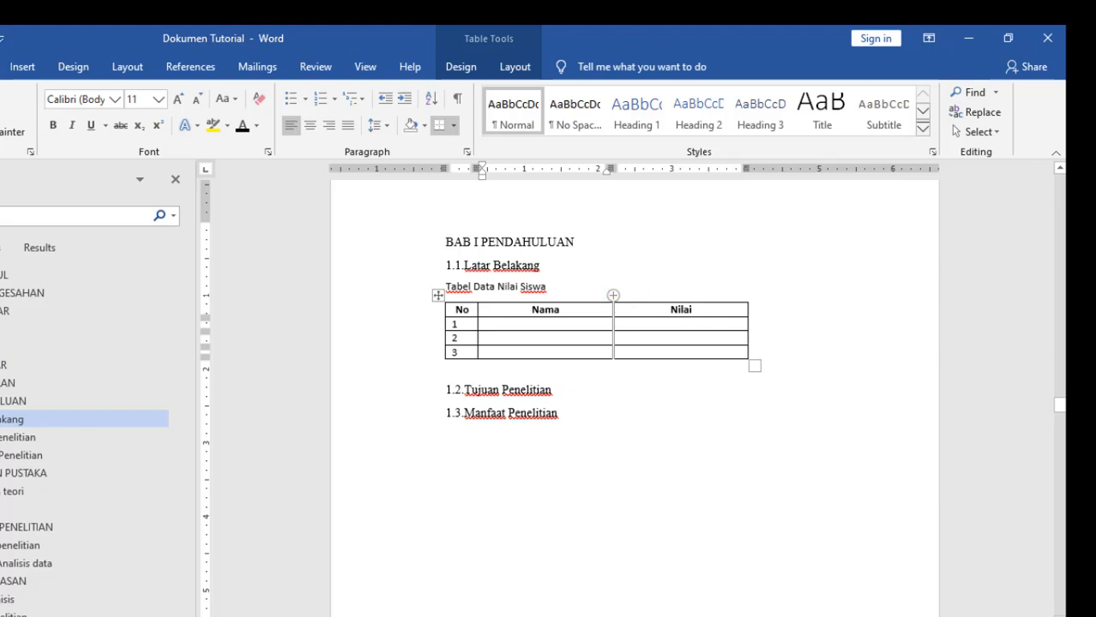
type("Ally")
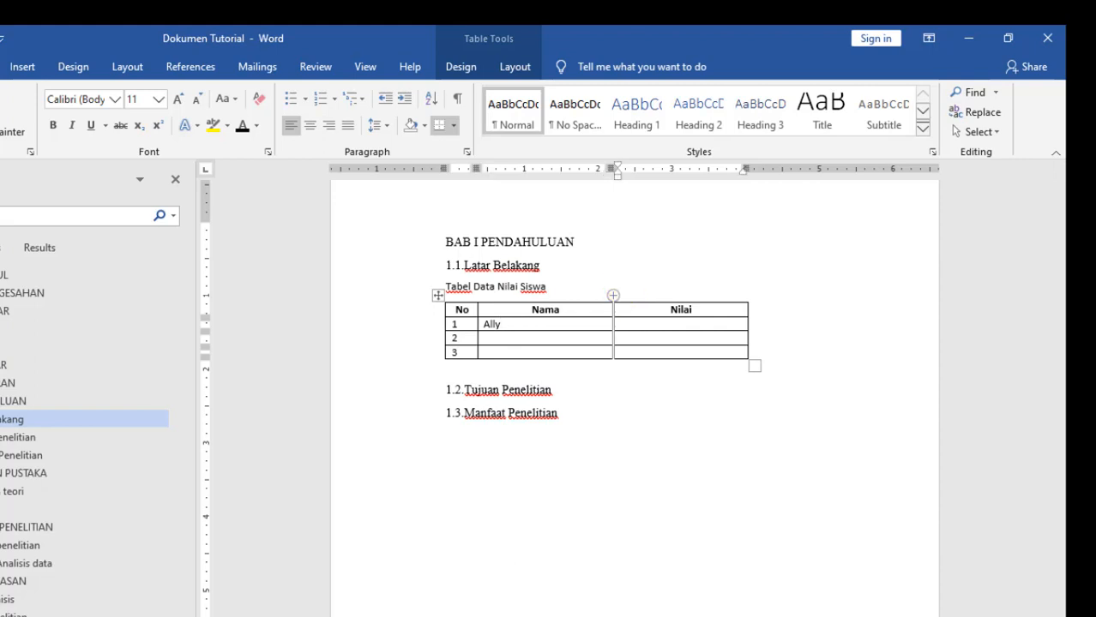
type("0")
left_click(584, 340)
type("R")
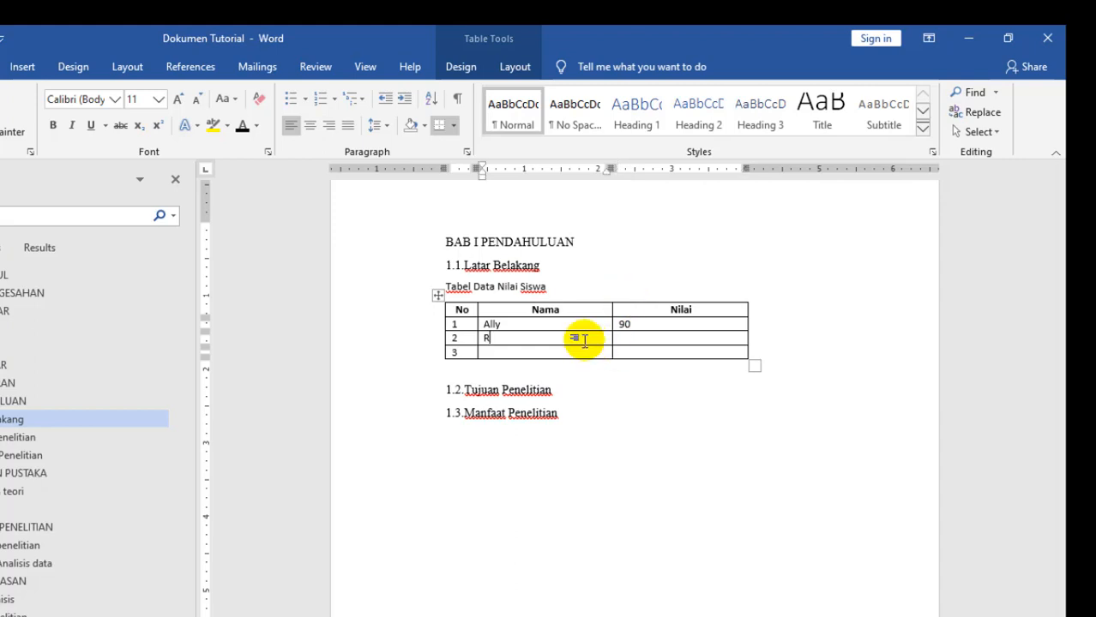
type("onald\t")
type("100")
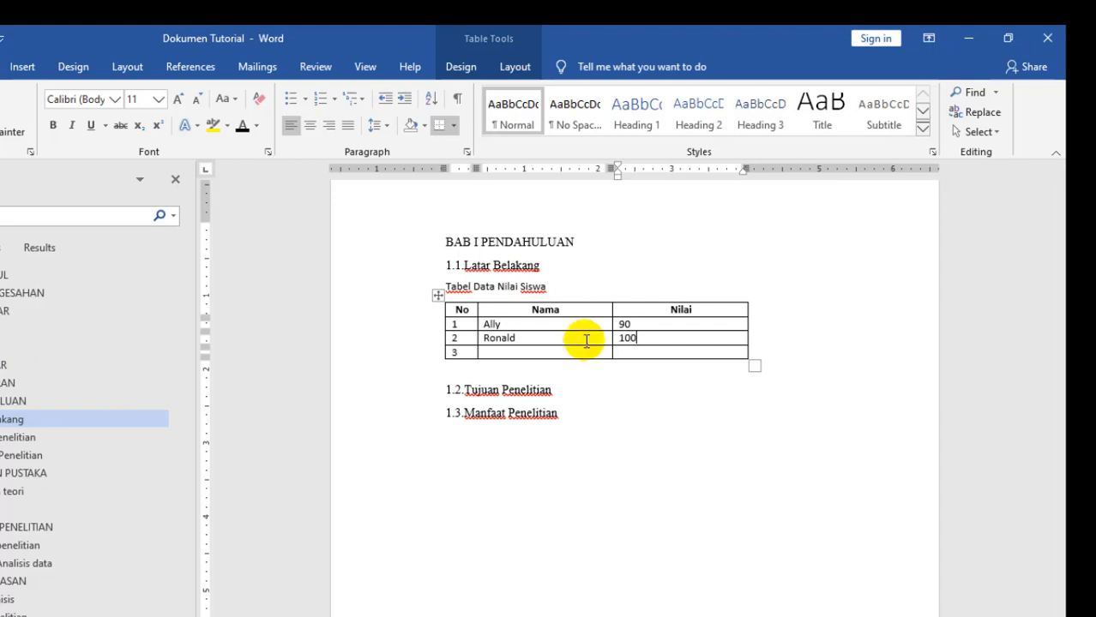
left_click(588, 352)
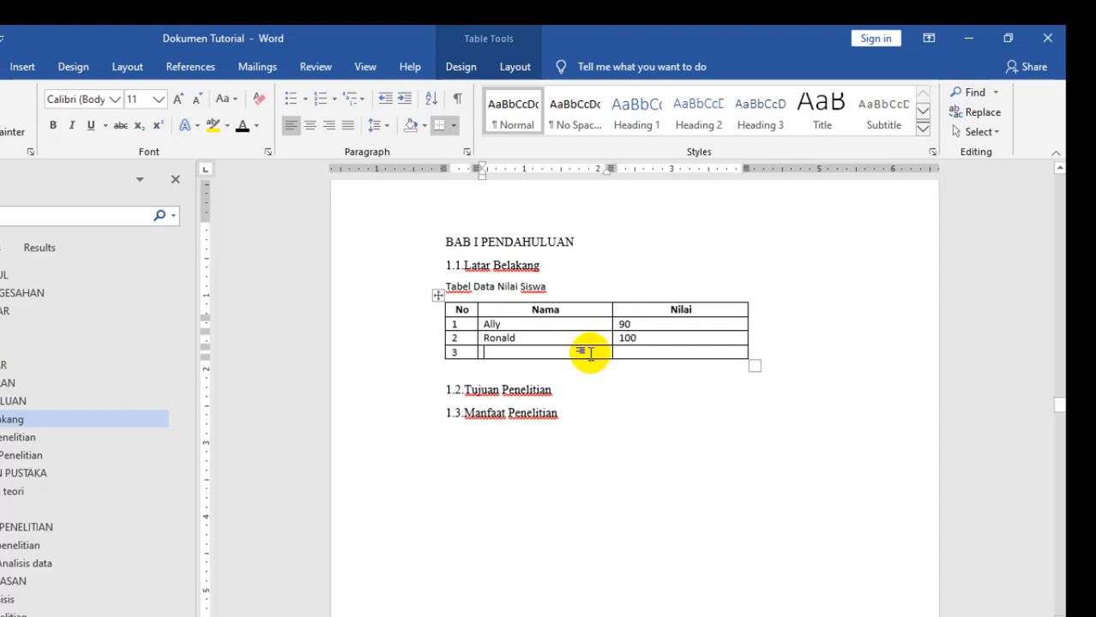
type("mess")
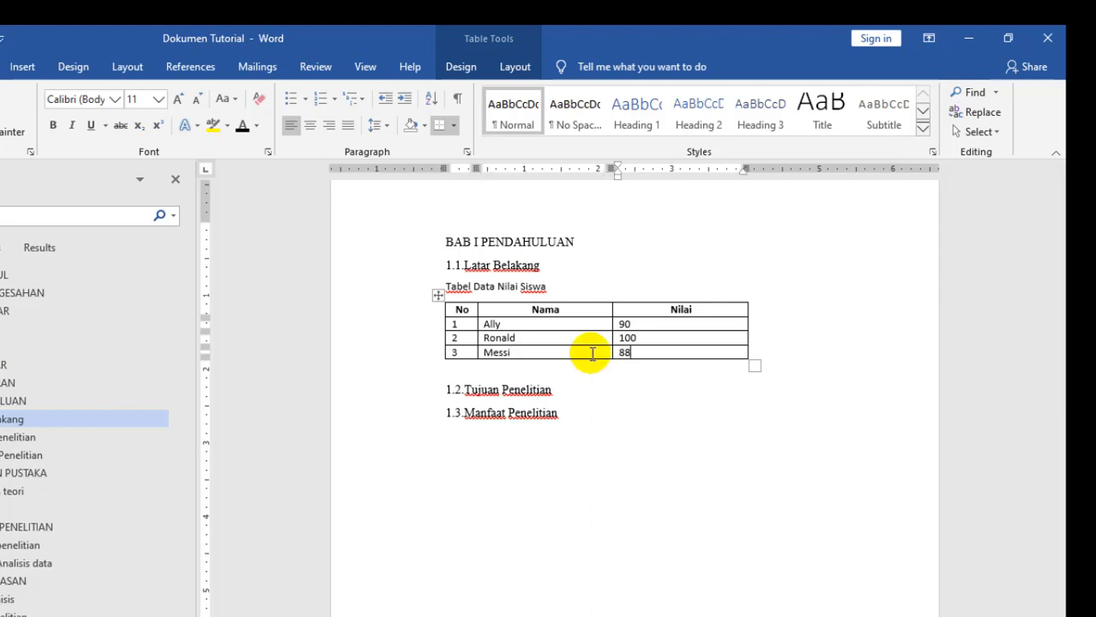
Insert a numbered caption in front of "Tabel Data Nilai Siswa" using a new label named "Tabel 1."
left_click(465, 285)
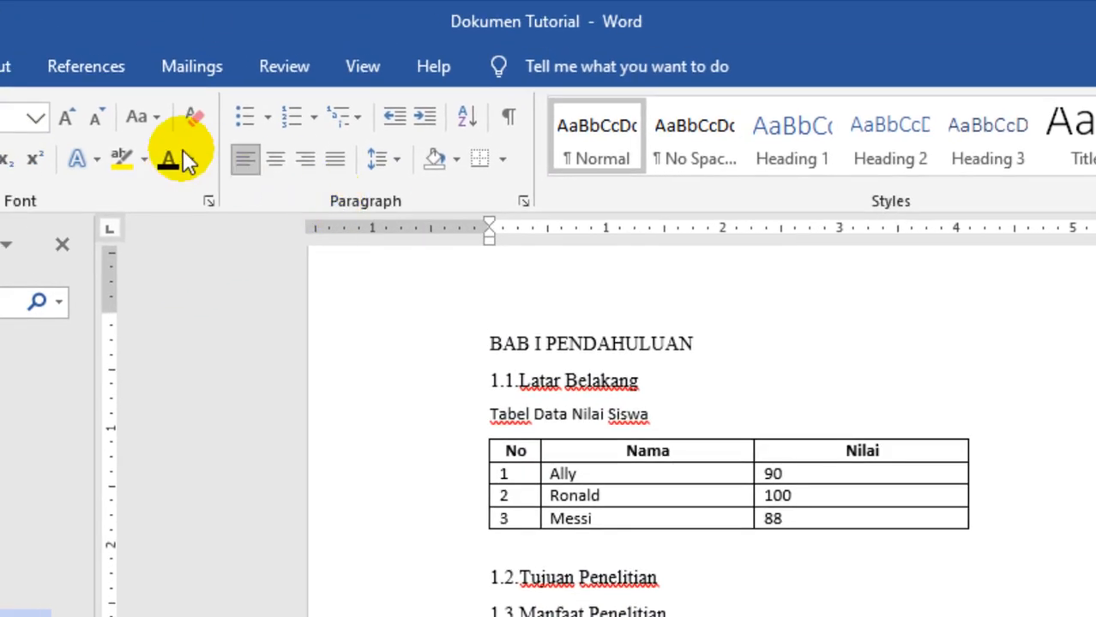
left_click(86, 67)
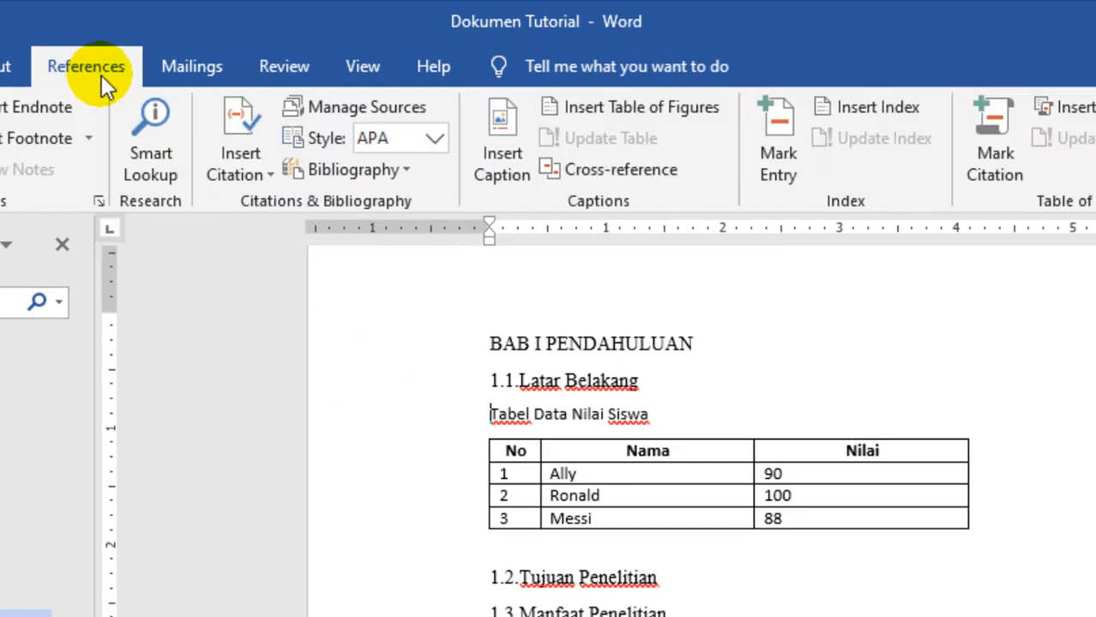
left_click(500, 165)
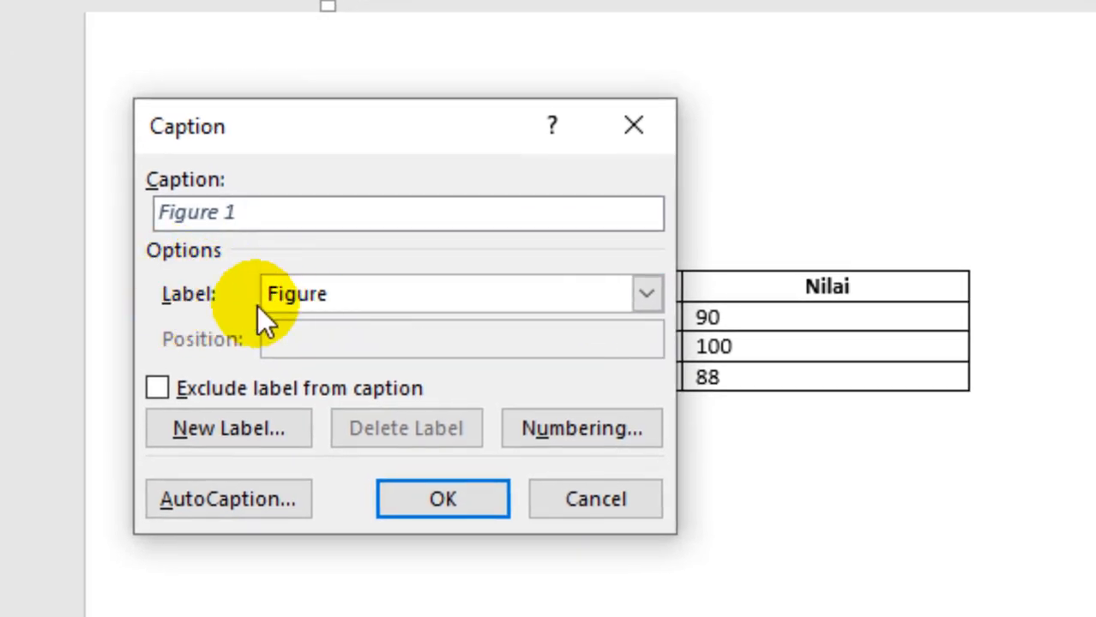
left_click(646, 295)
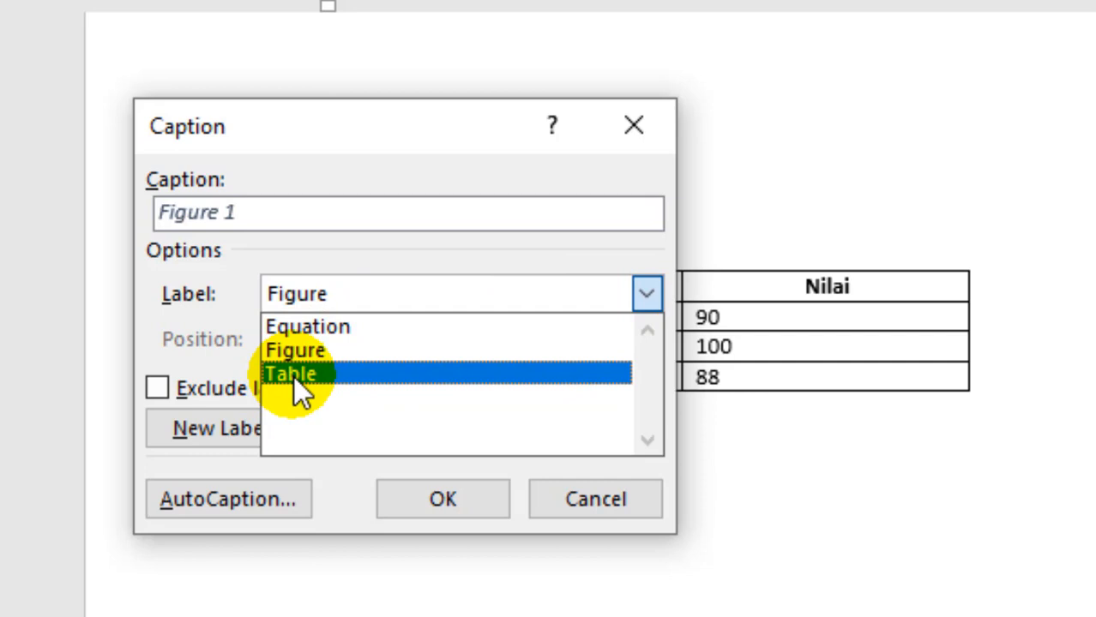
left_click(243, 249)
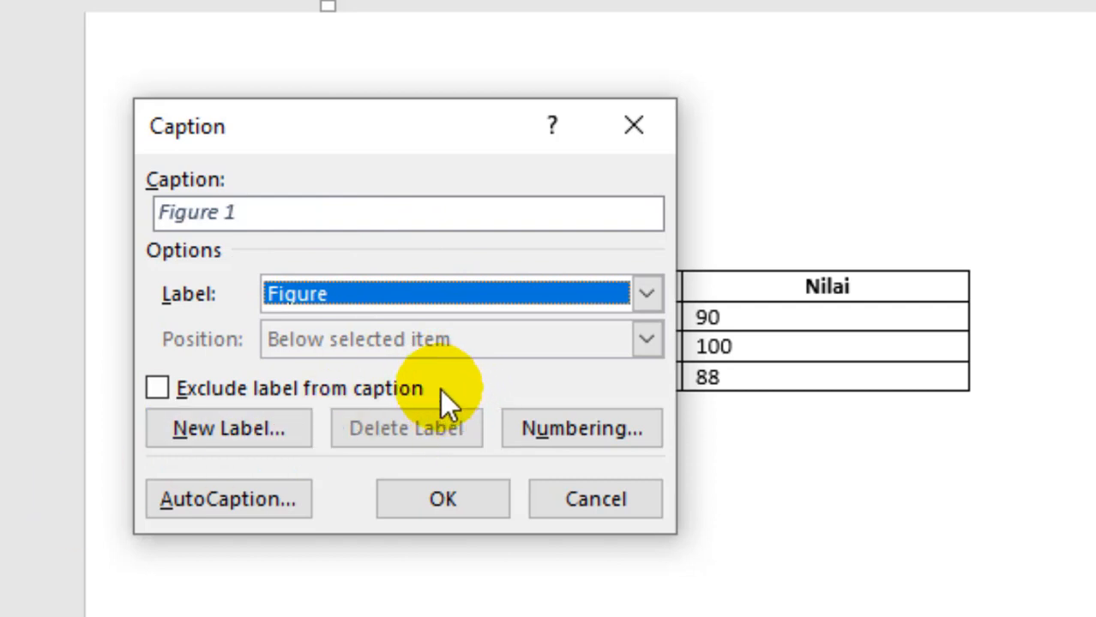
left_click(221, 422)
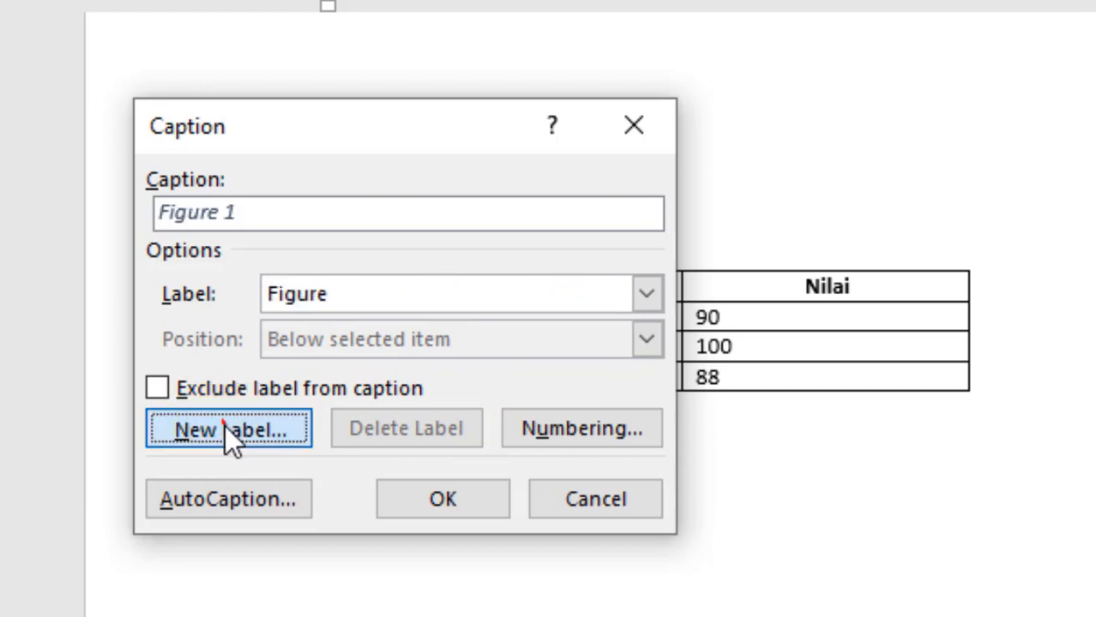
left_click(300, 329)
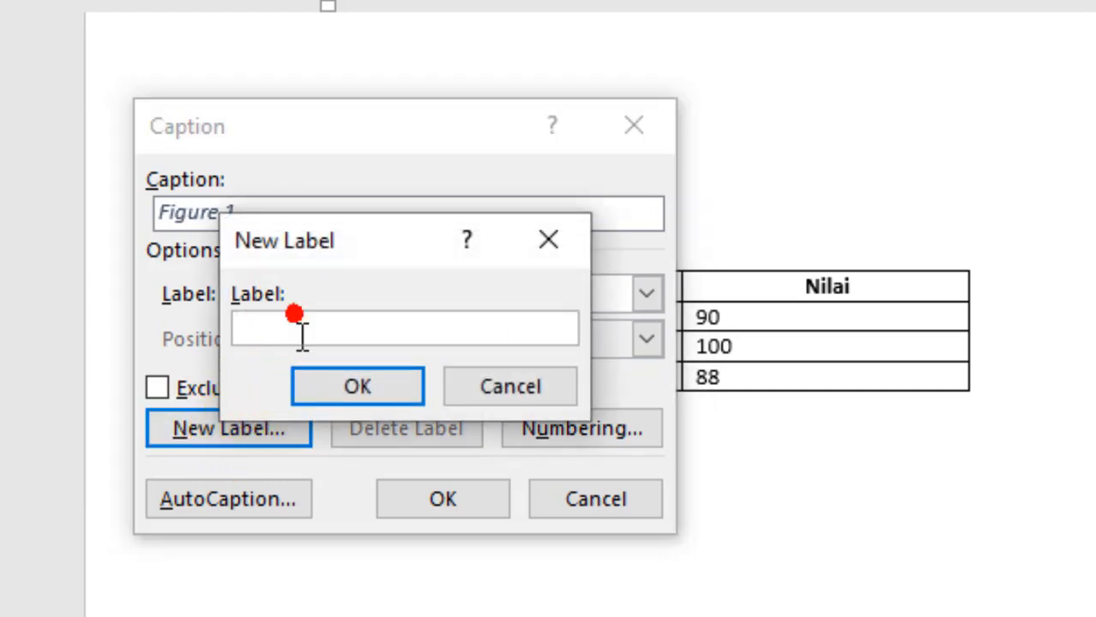
left_click(309, 332)
type("Tabel 1.")
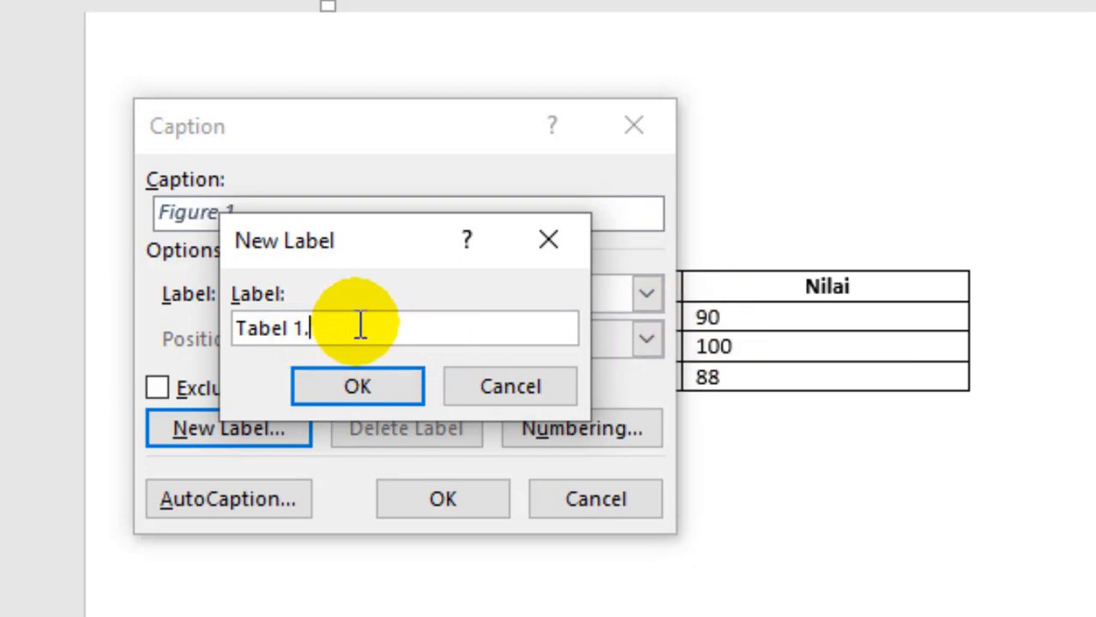
left_click(358, 385)
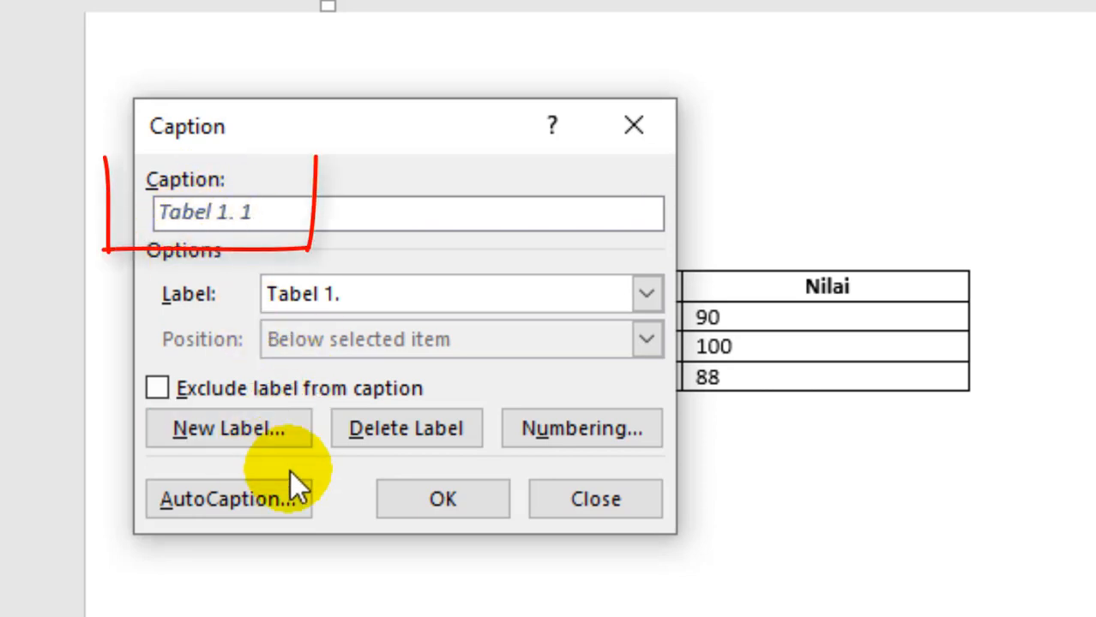
left_click(444, 498)
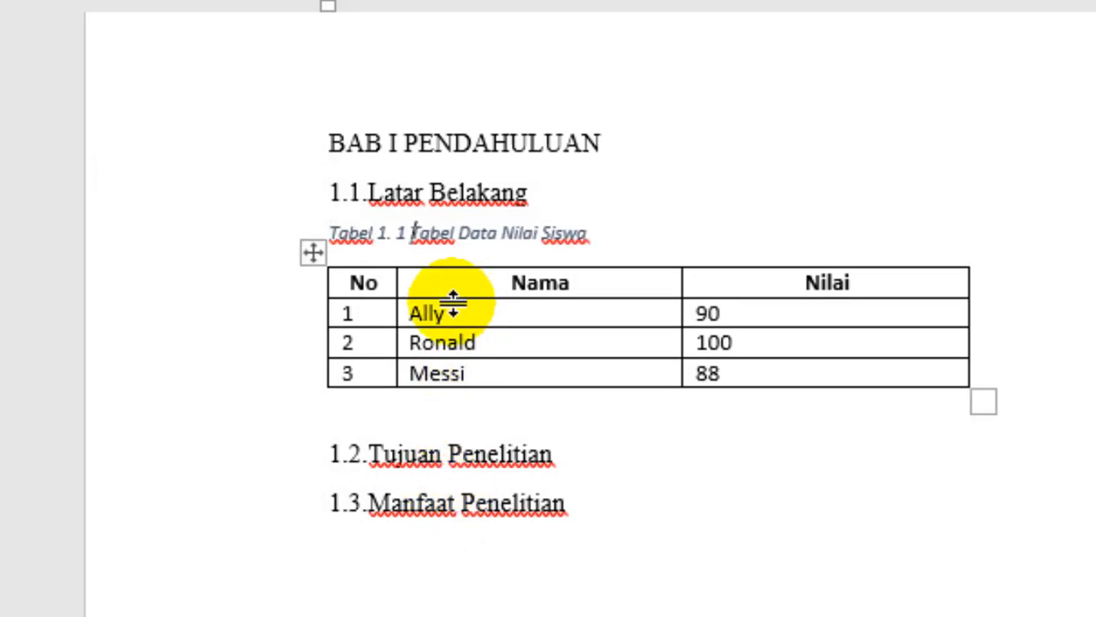
Format the table's caption line as Times New Roman, size 12, black and without italics
mouse_move(600, 232)
left_mouse_down()
mouse_move(362, 227)
mouse_move(212, 200)
left_mouse_up()
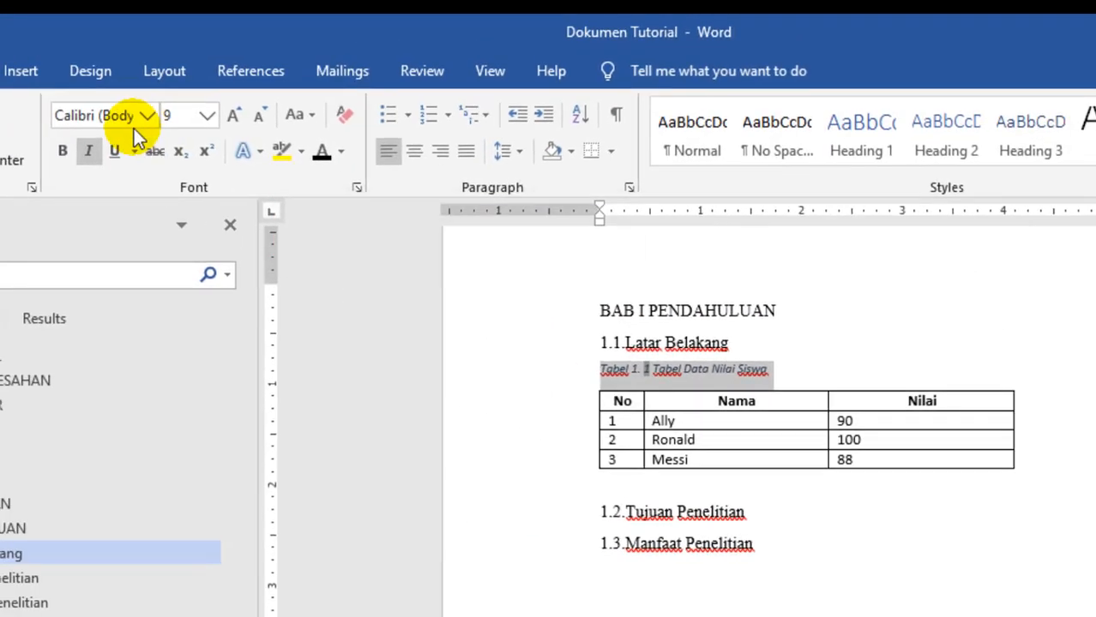
left_click(124, 117)
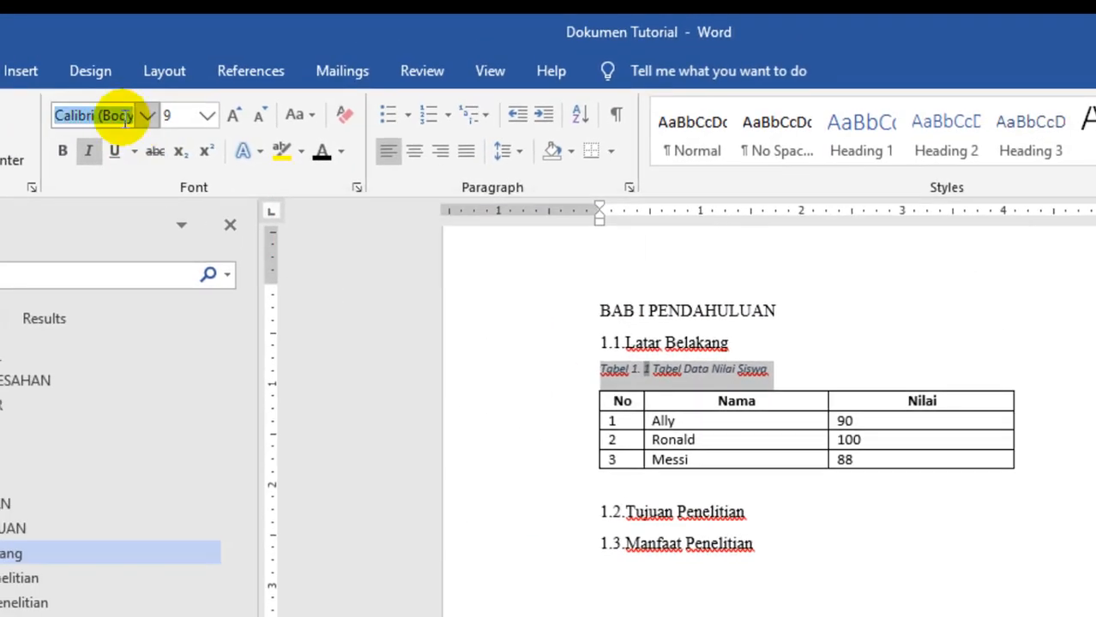
left_click(234, 116)
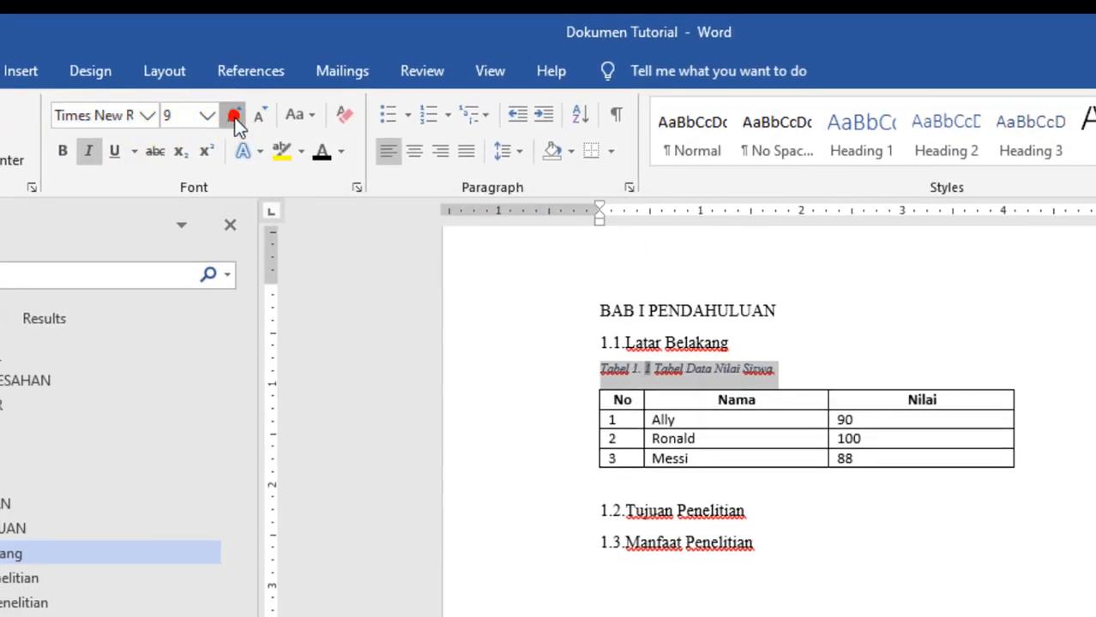
left_click(234, 116)
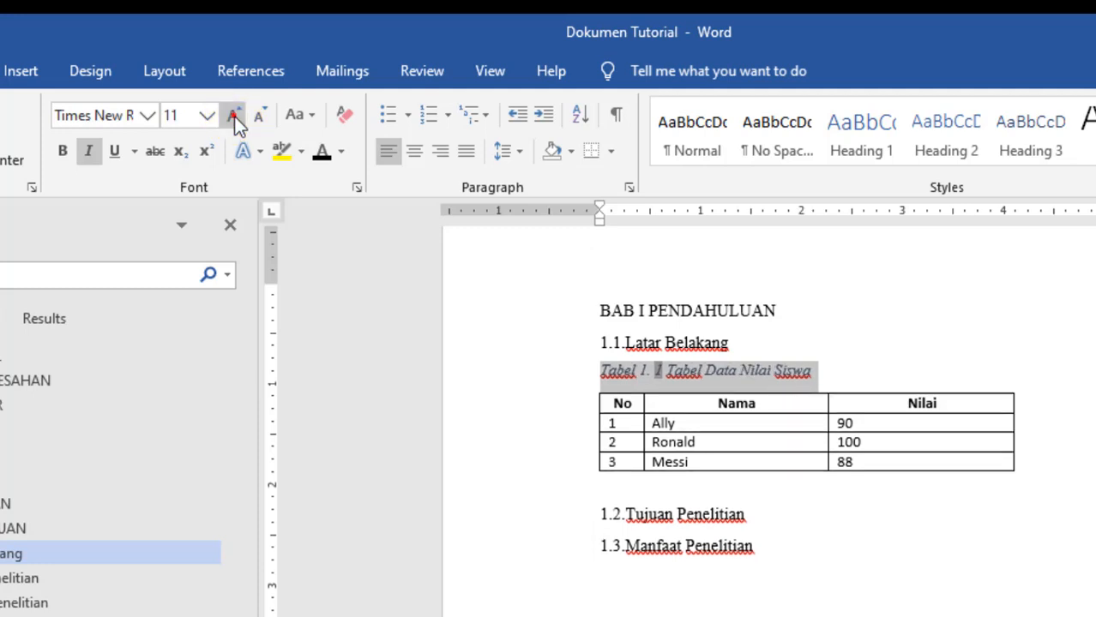
left_click(234, 116)
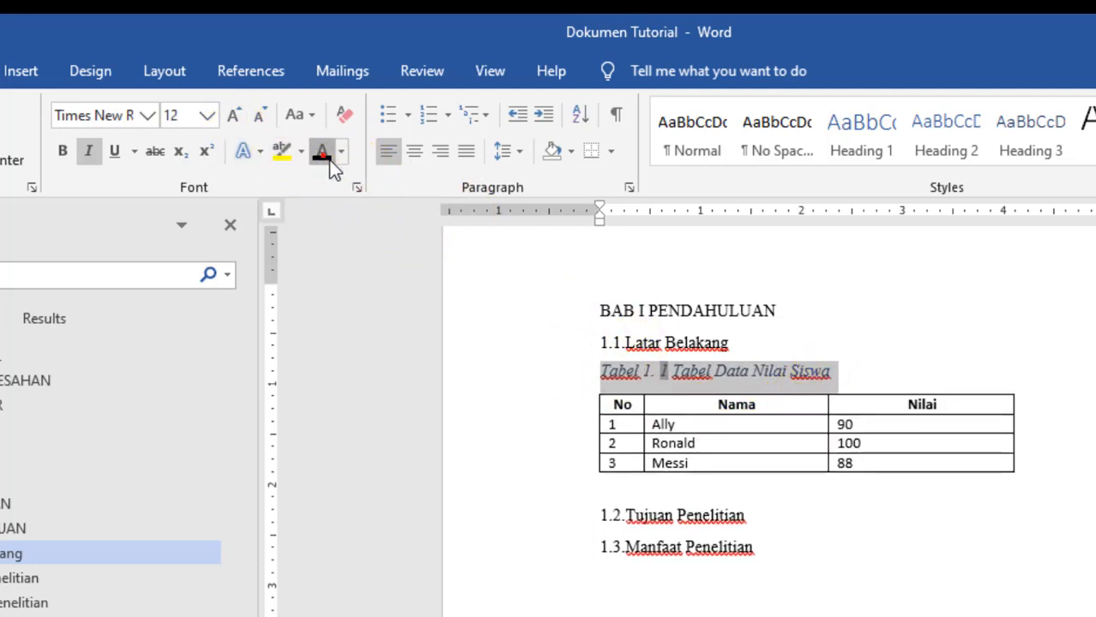
left_click(98, 152)
left_click(847, 375)
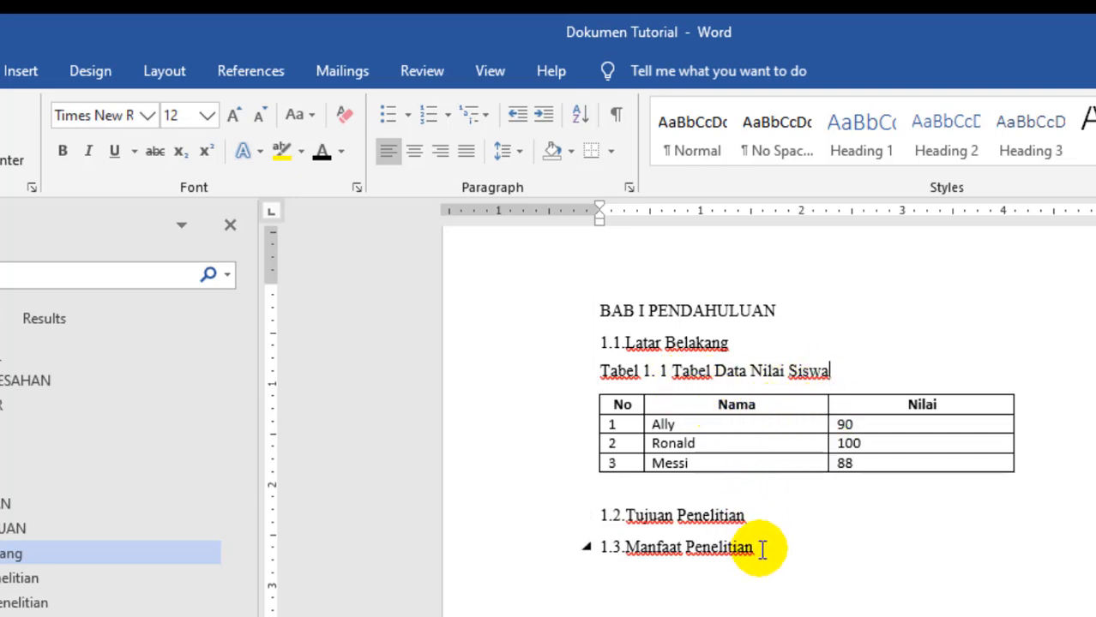
Add blank lines below "1.2.Tujuan Penelitian" until the heading "1.3.Manfaat Penelitian" moves onto the following page
left_click(758, 523)
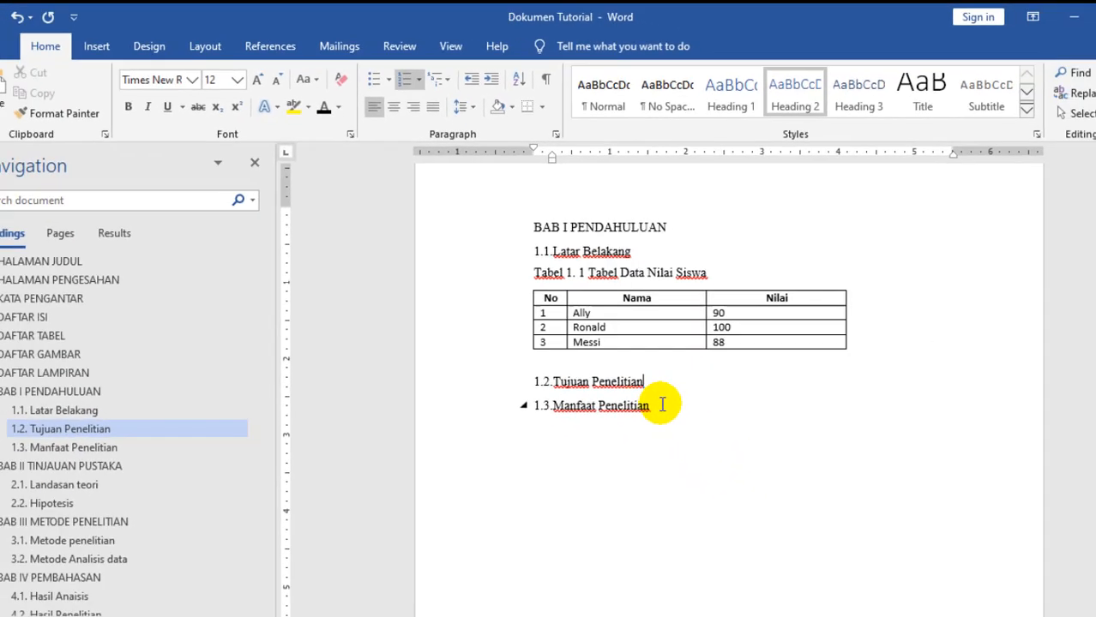
key("Return")
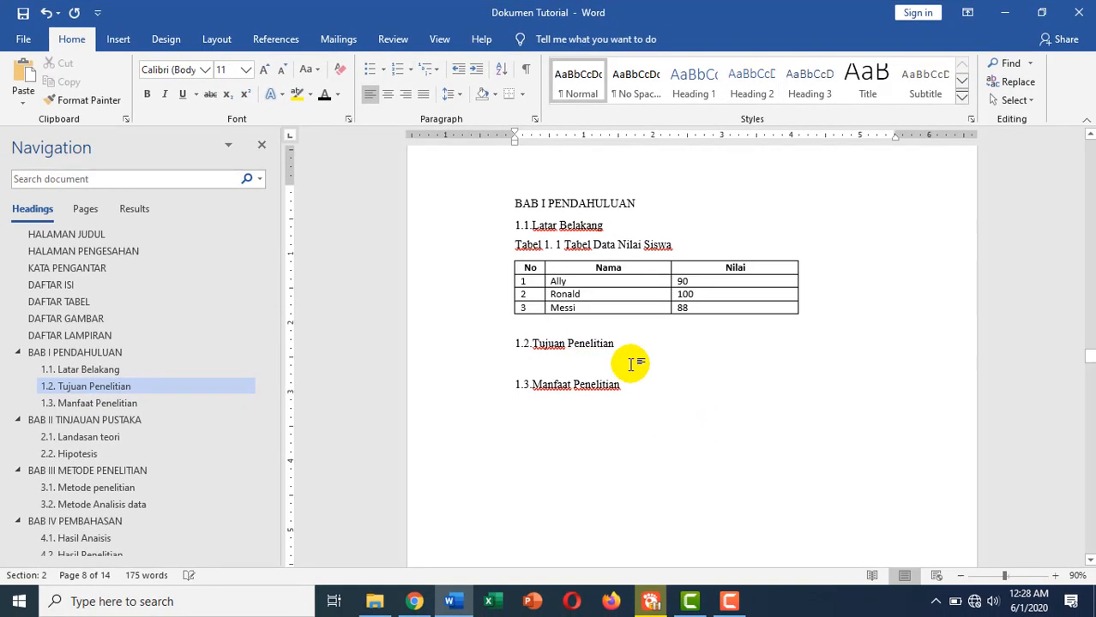
key("Return")
key("Return")
key("Return")
key("Return")
key("Return")
key("Return")
key("Return")
key("Return")
key("Return")
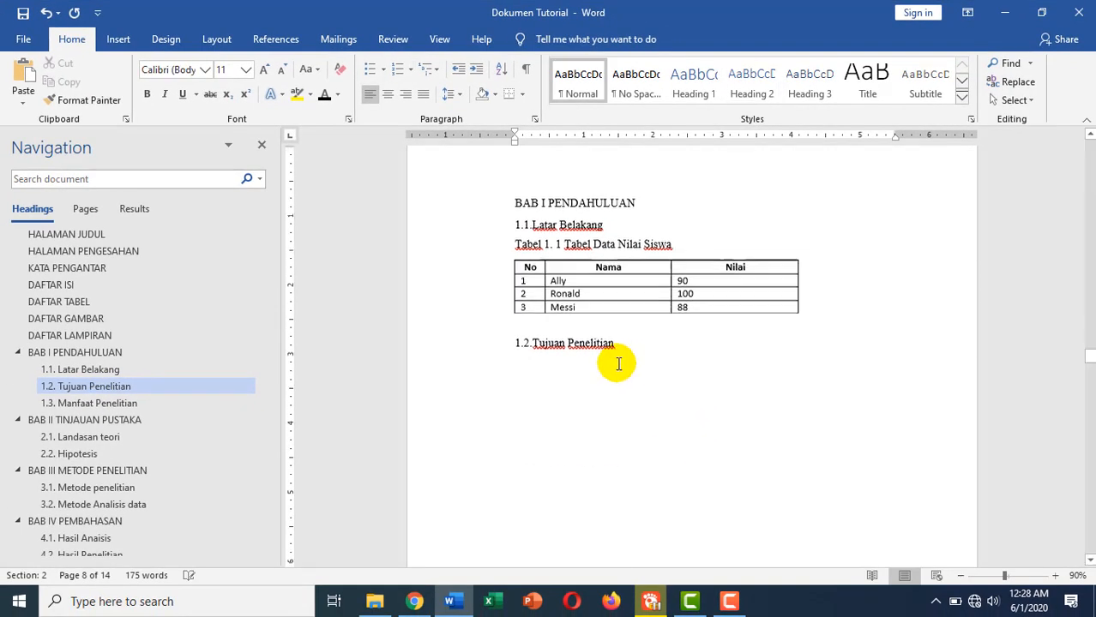
scroll(617, 365, "down", 10)
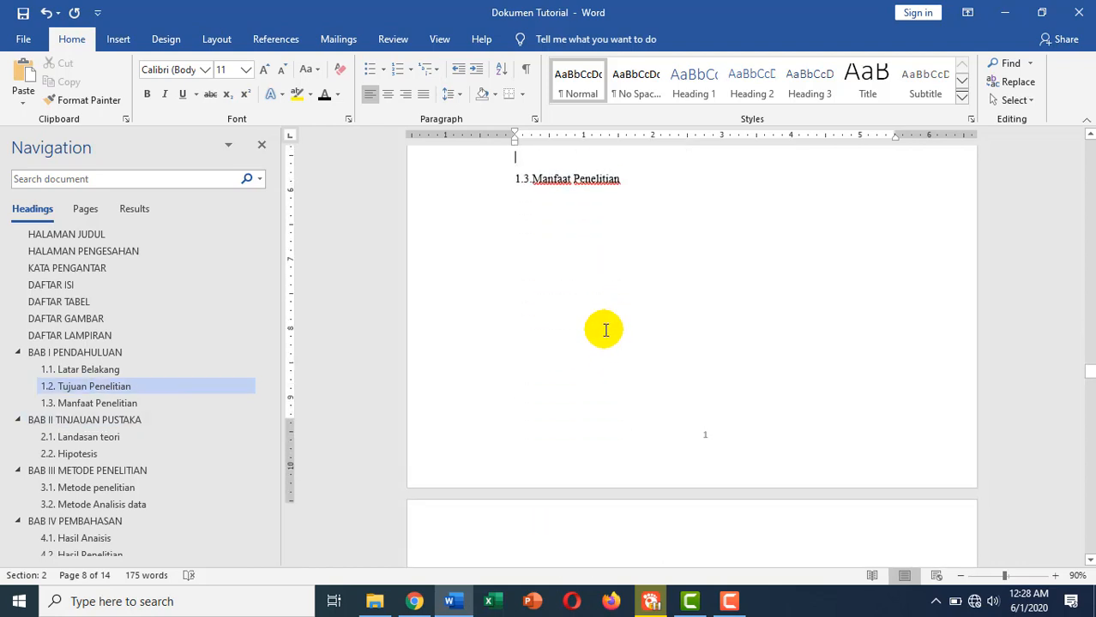
scroll(600, 274, "up", 1)
key("Return")
key("Return")
key("Return")
key("Return")
key("Return")
key("Return")
key("Return")
key("Return")
key("Return")
key("Return")
key("Return")
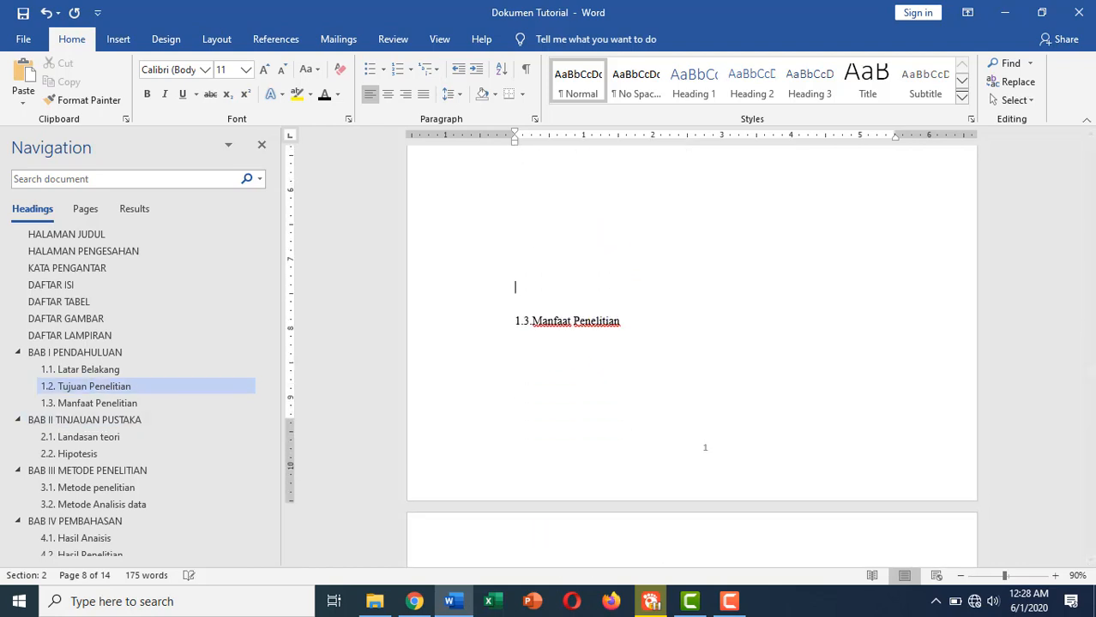
scroll(606, 282, "down", 1)
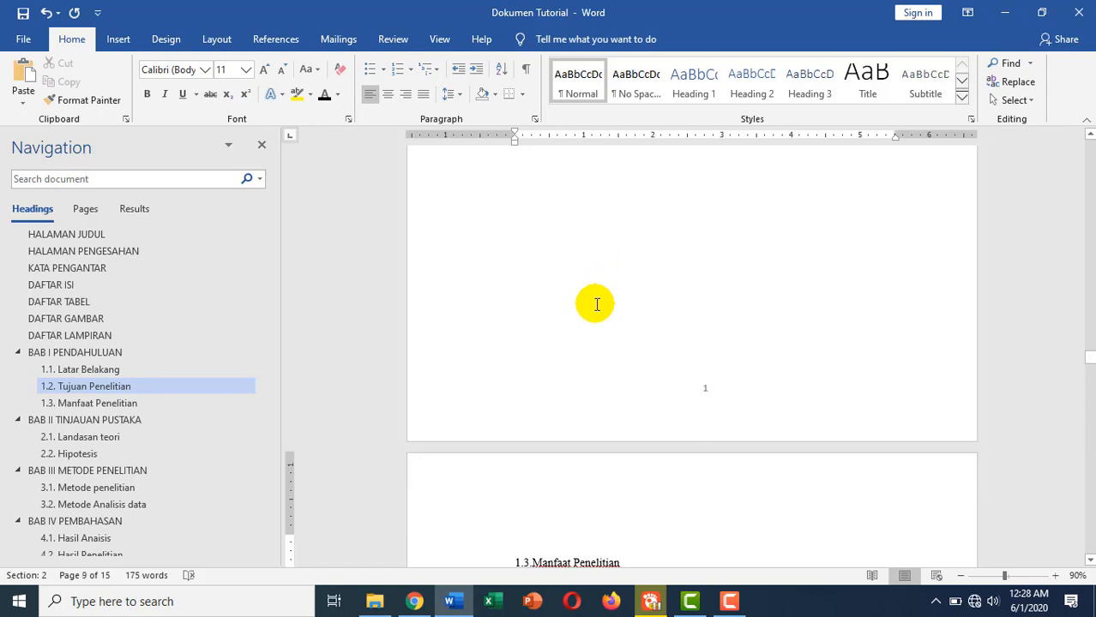
Remove the extra blank line above "1.3.Manfaat Penelitian" and undo the deletion of the heading's first letter
key("Delete")
key("Delete")
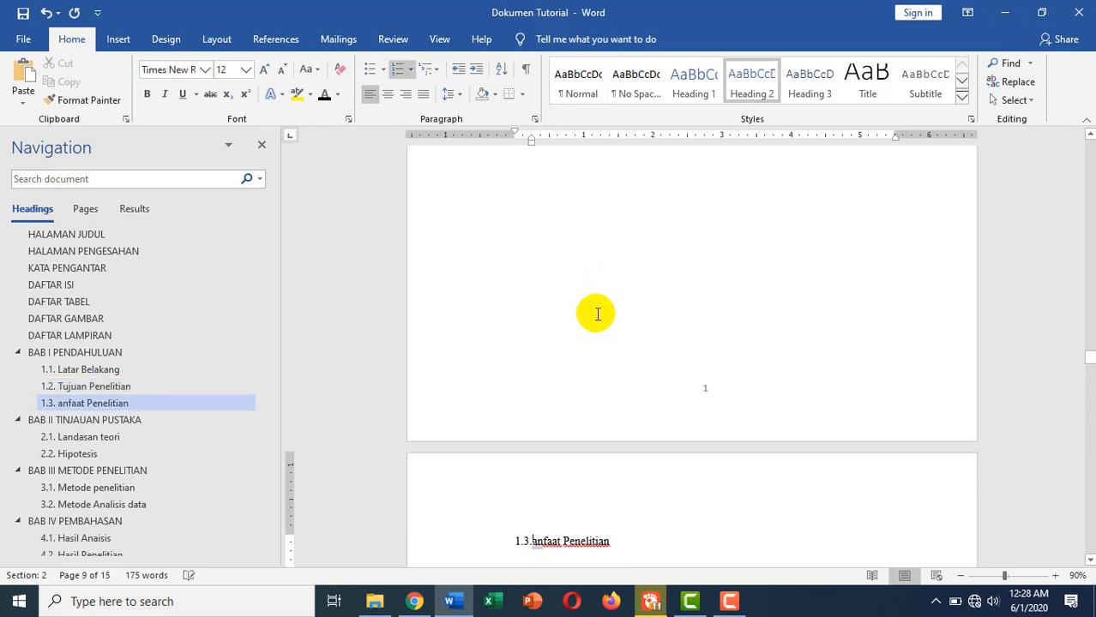
key("ctrl+z")
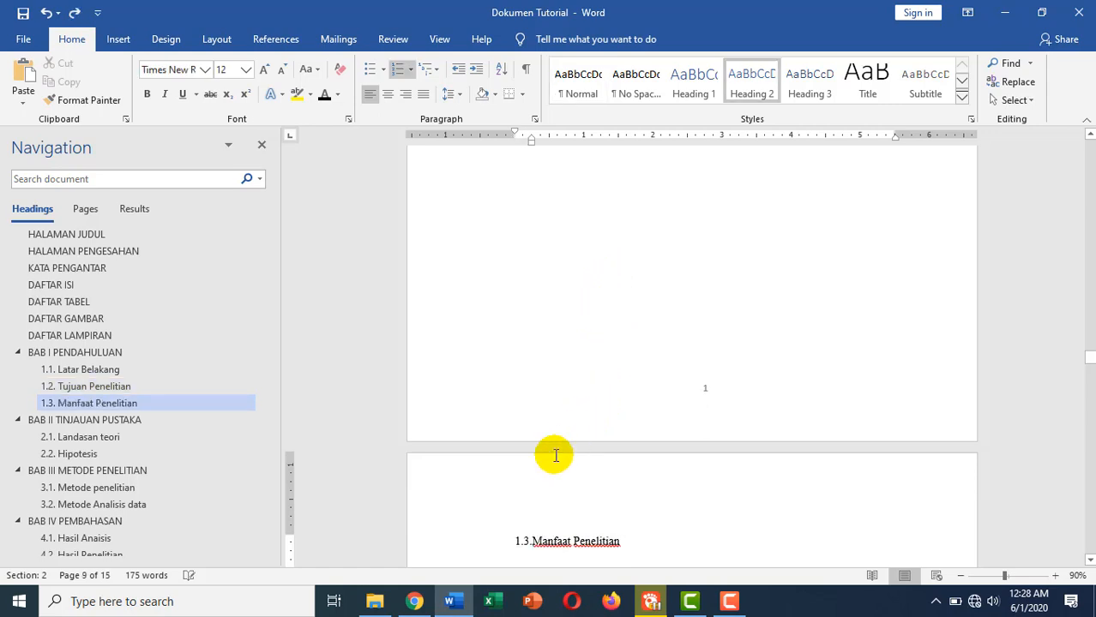
Copy the score table from section 1.1 to below "1.3.Manfaat Penelitian" and add an empty line between the heading and the copy
scroll(672, 368, "up", 3)
scroll(672, 368, "up", 5)
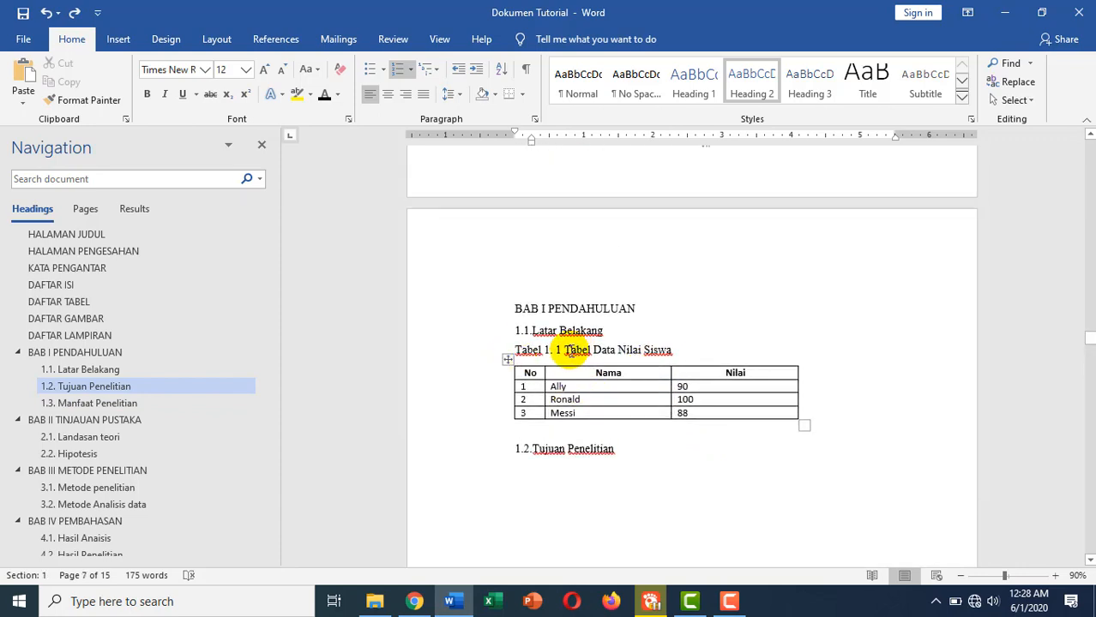
left_click(506, 361)
key("ctrl+c")
scroll(594, 404, "down", 3)
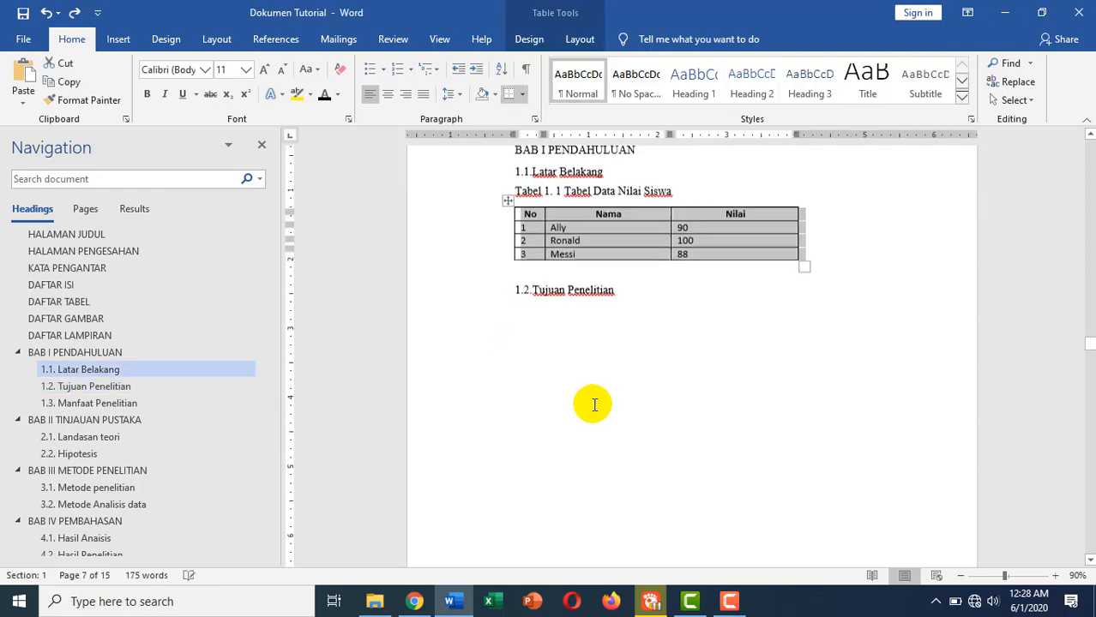
scroll(594, 405, "down", 10)
left_click(569, 367)
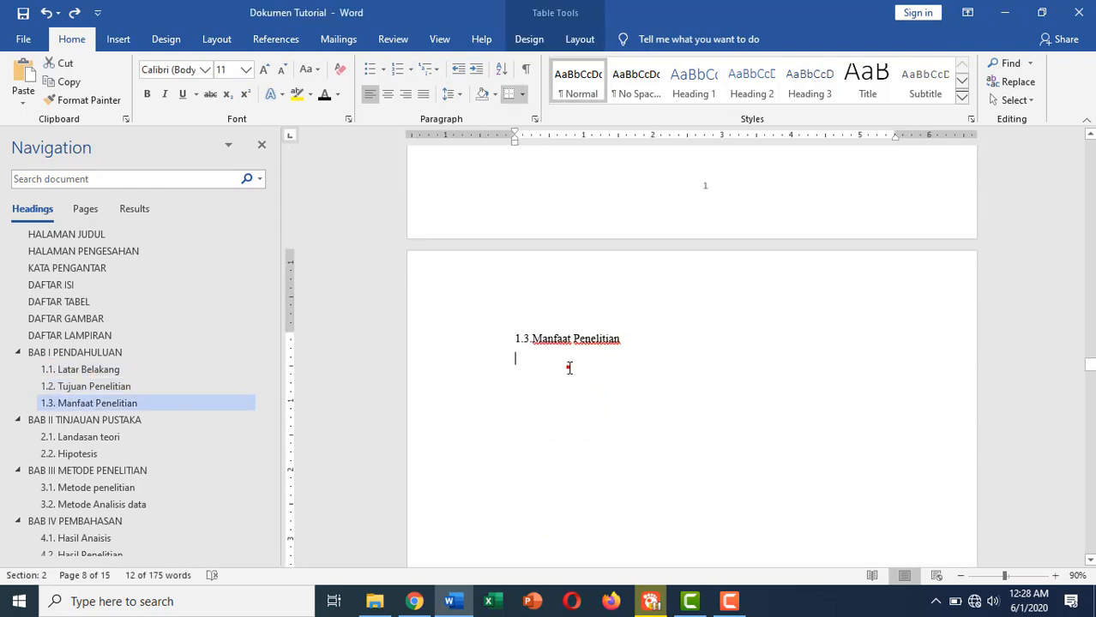
key("ctrl+v")
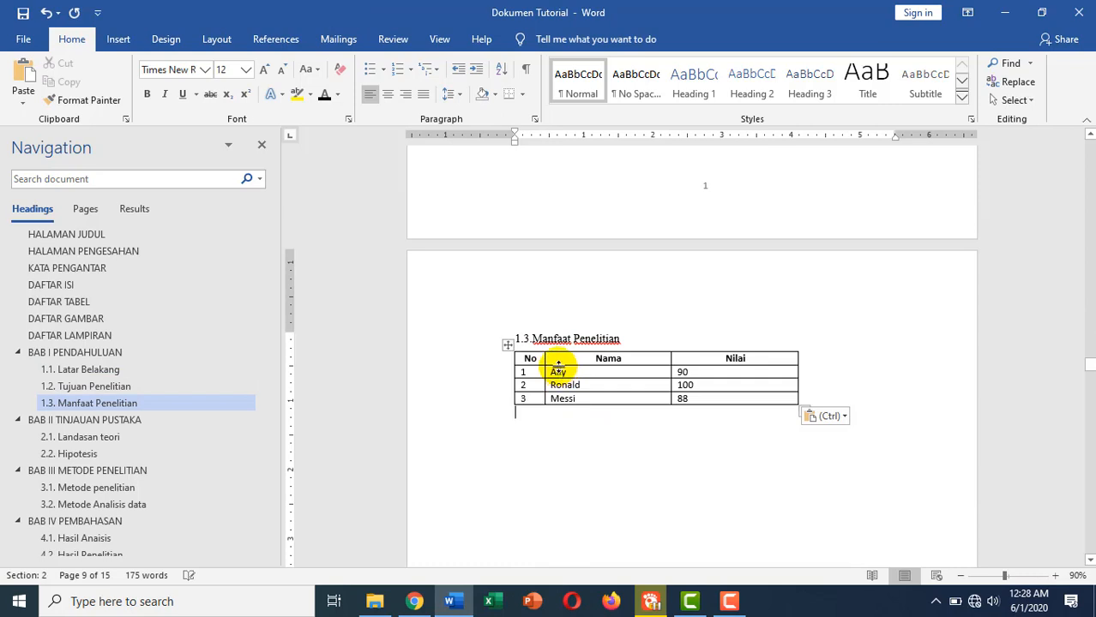
left_click(633, 340)
key("Return")
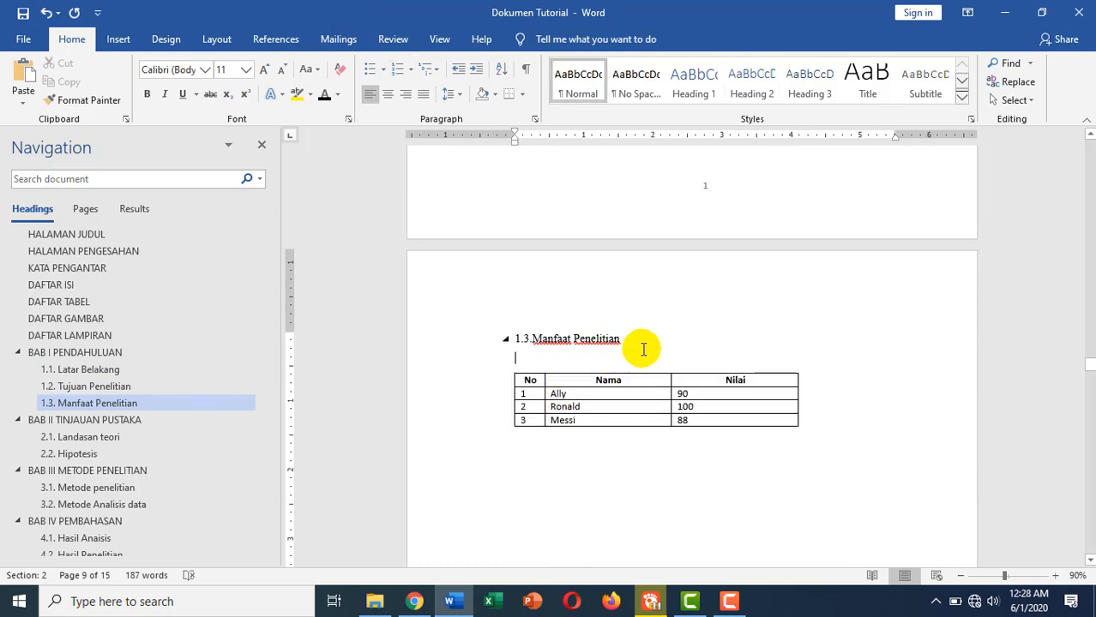
Enter the title "Daftar Nilai Kedua (kolom manfaat)" above the table in section 1.3 and insert the caption number "Tabel 1. 2" before it
type("Da")
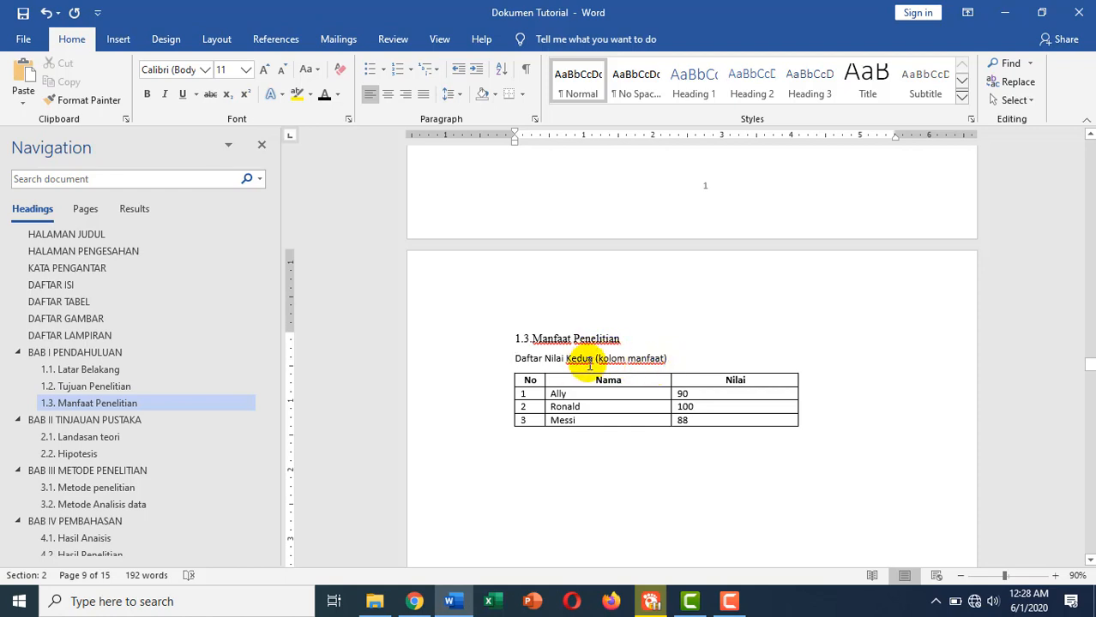
left_click(514, 358)
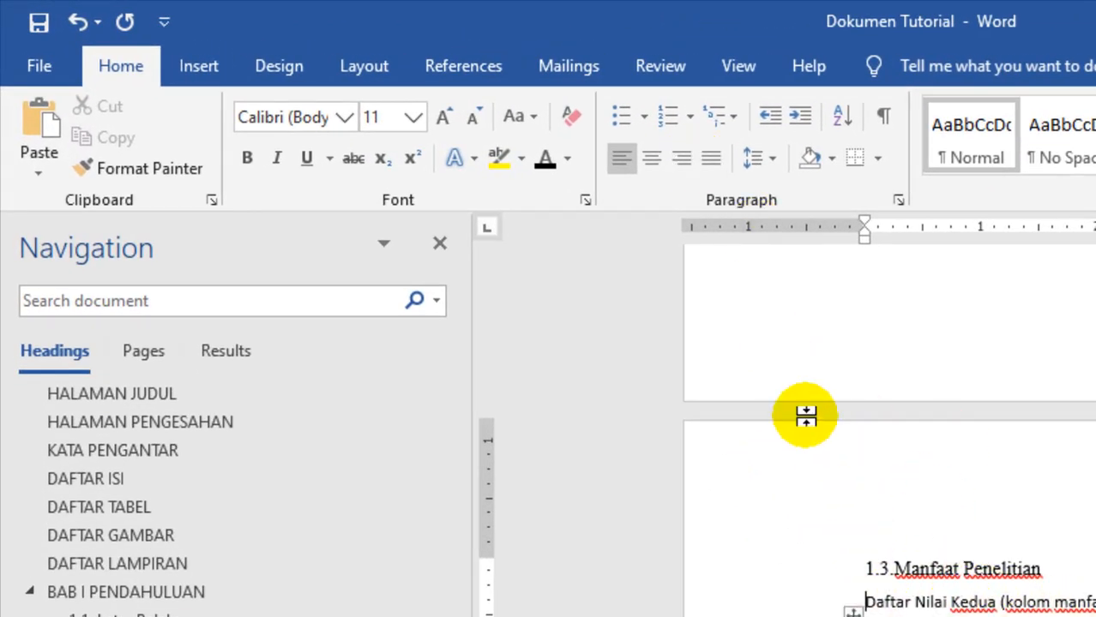
left_click(464, 66)
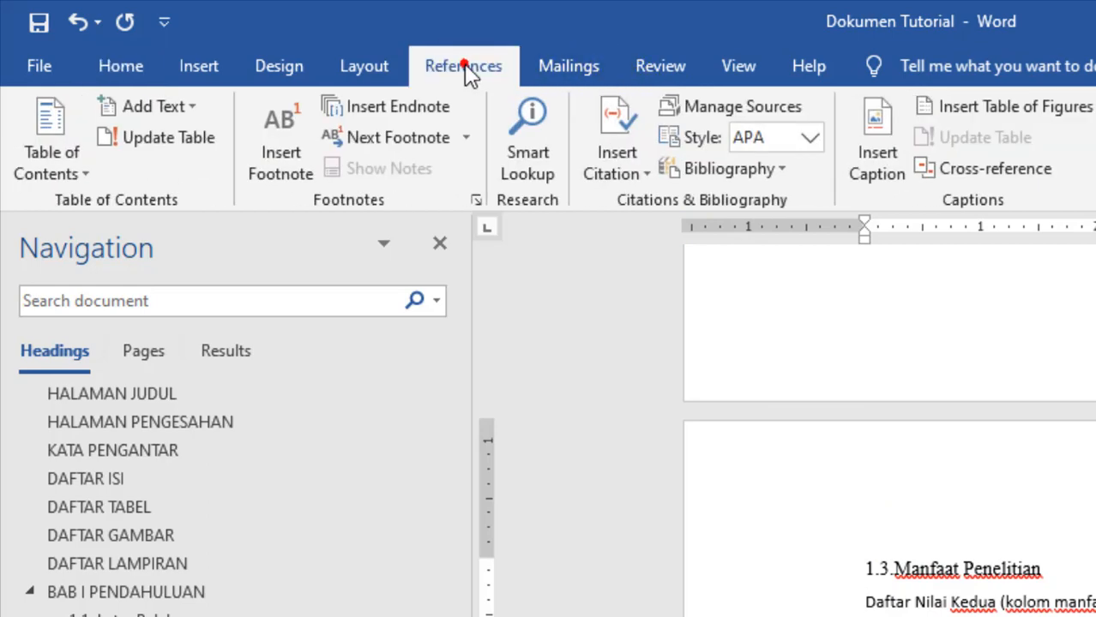
left_click(883, 171)
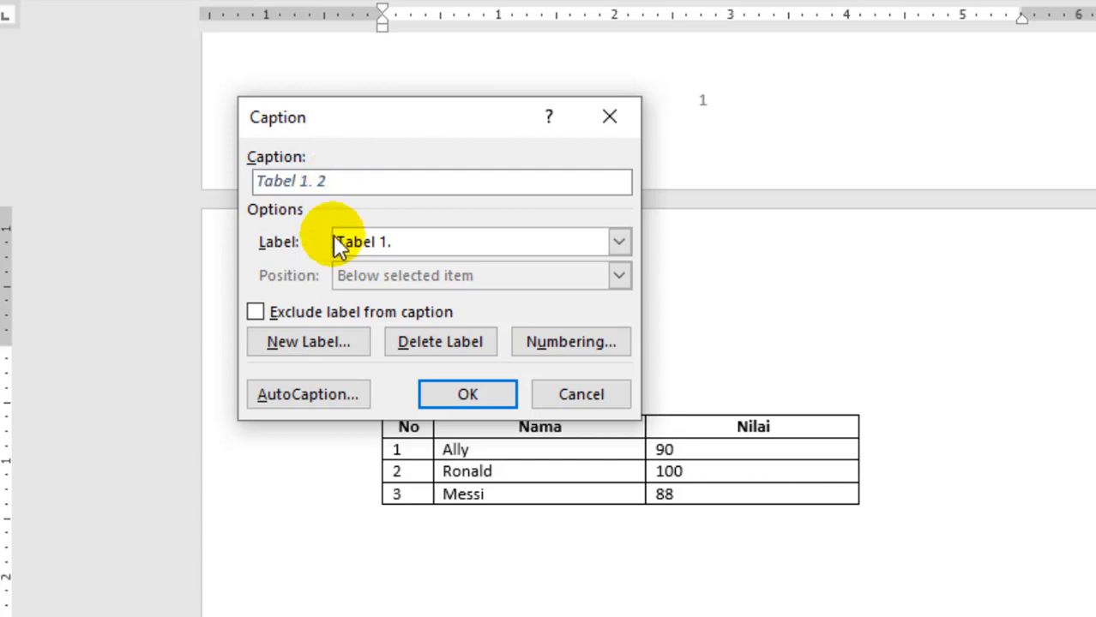
left_click(440, 395)
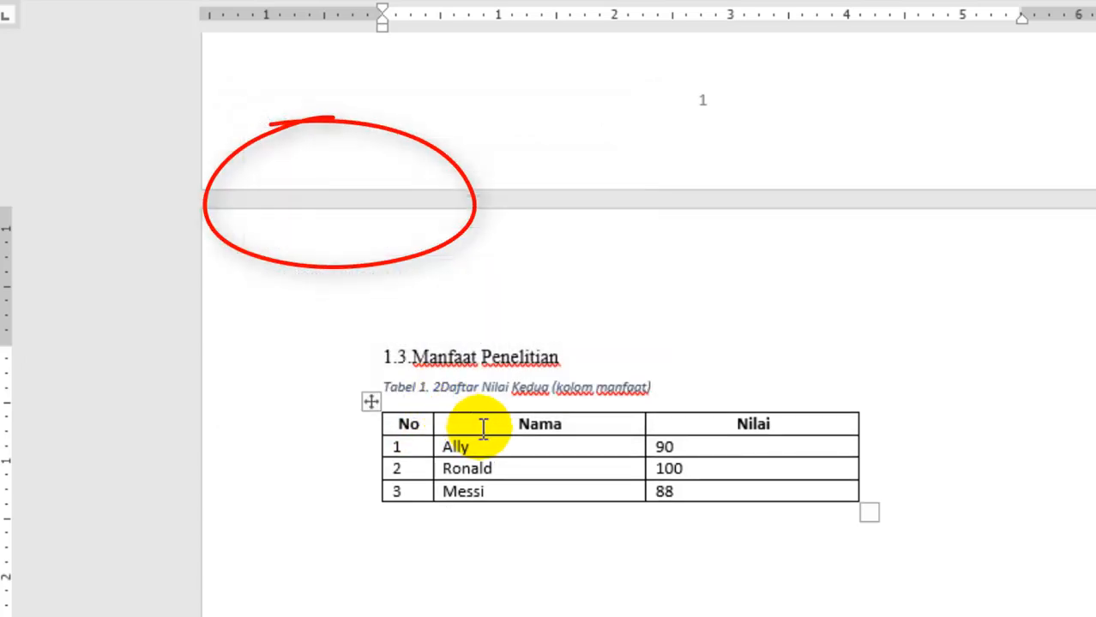
Format the "Tabel 1. 2" caption as Times New Roman, size 12, black, without italics, and add a space between its number and title
left_click_drag(661, 391, 391, 391)
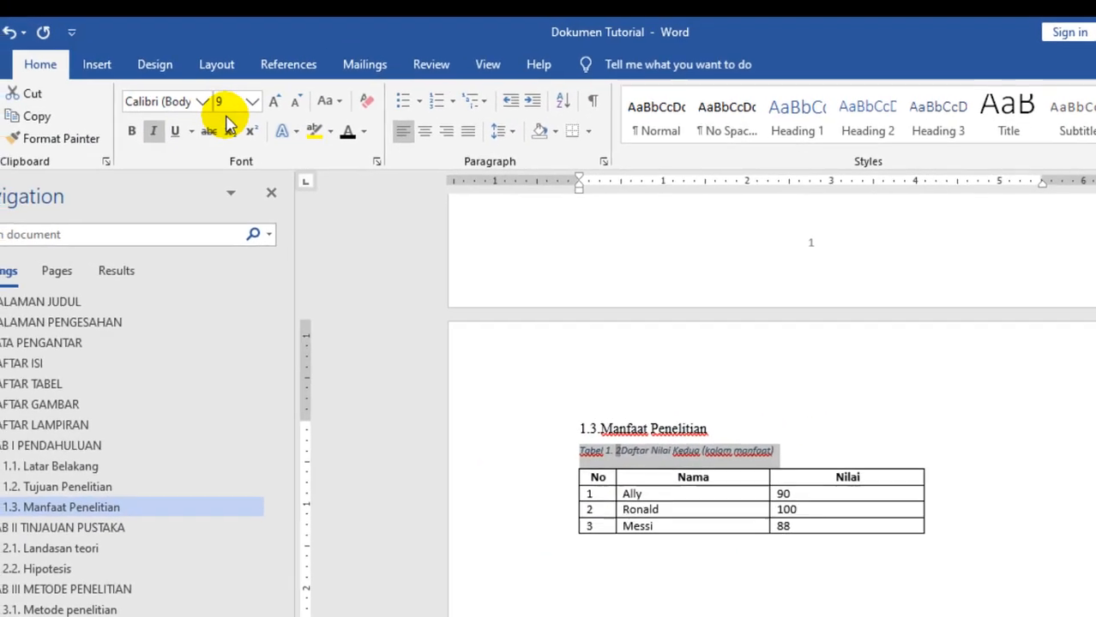
left_click(184, 103)
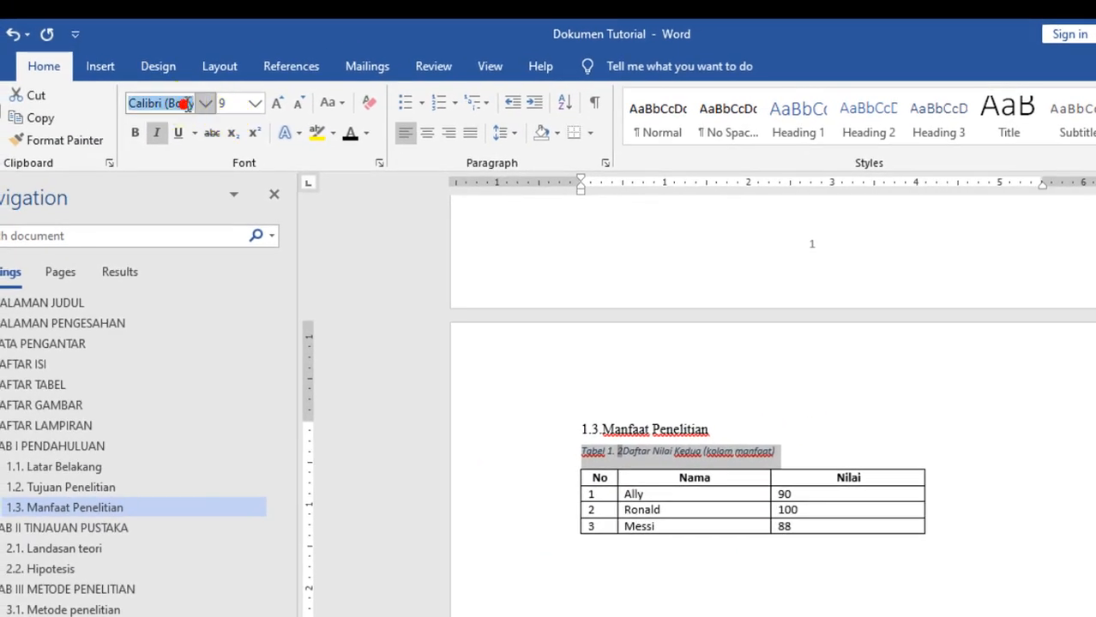
type("Times New Roman")
left_click(277, 103)
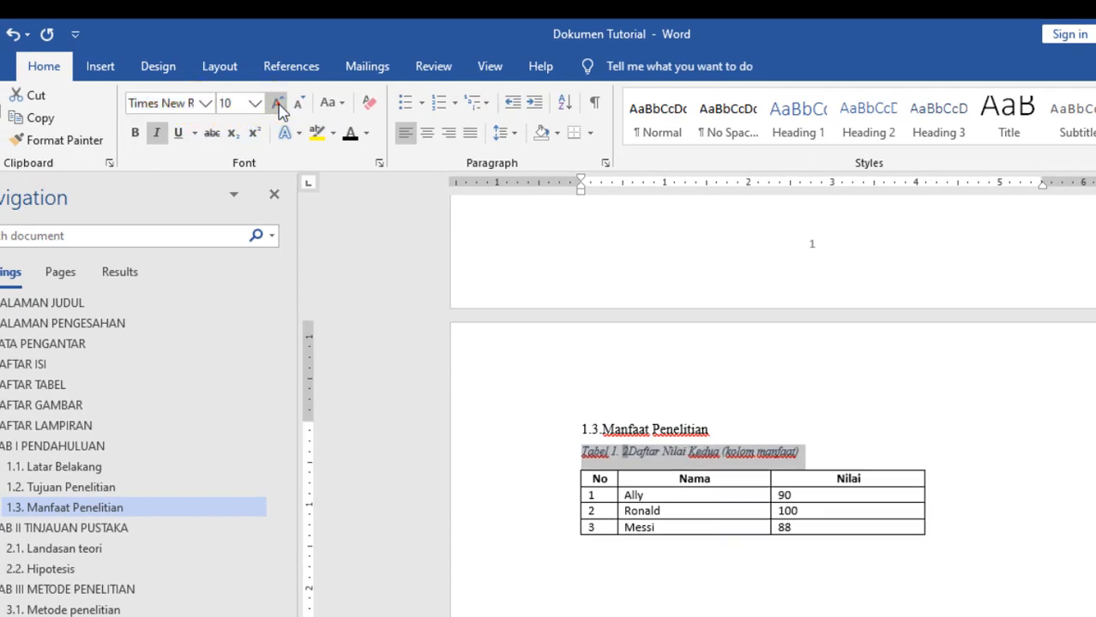
left_click(277, 103)
left_click(277, 103)
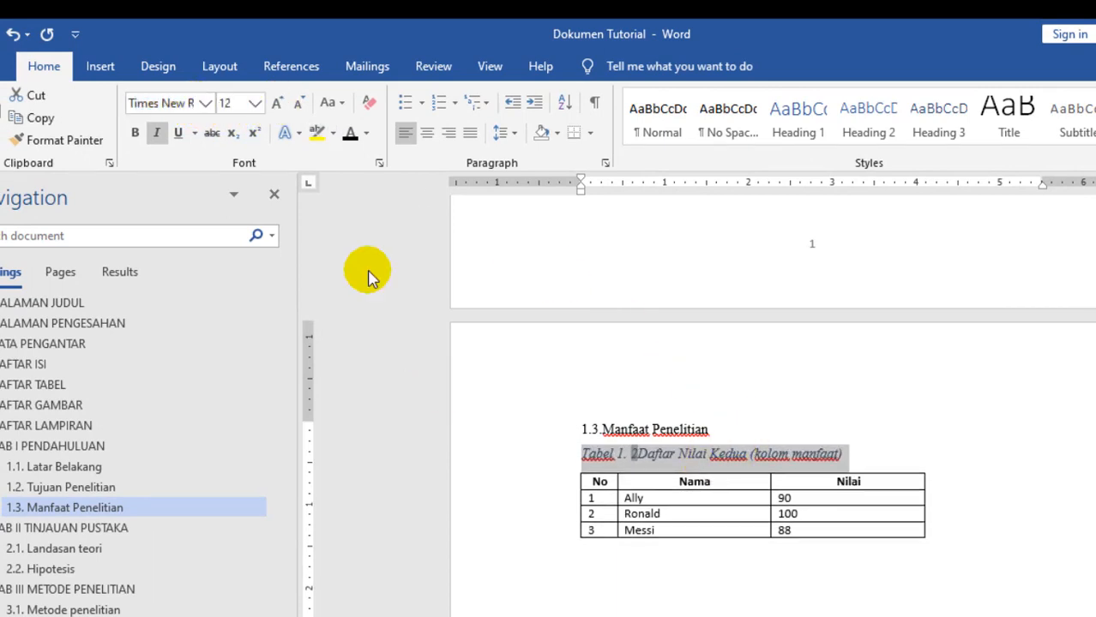
left_click(157, 133)
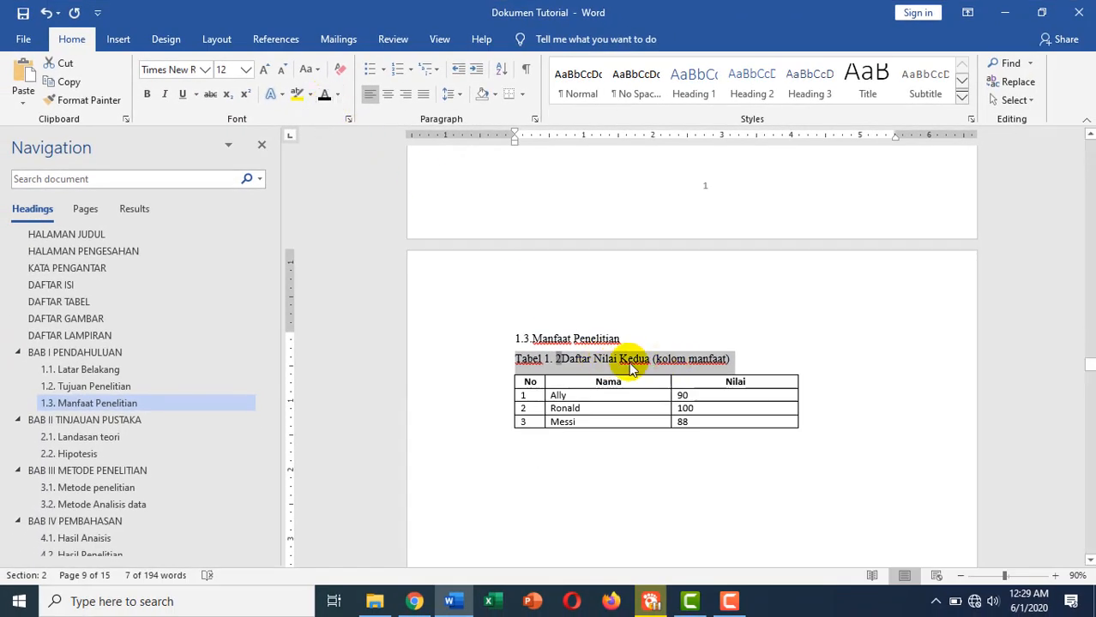
left_click(562, 359)
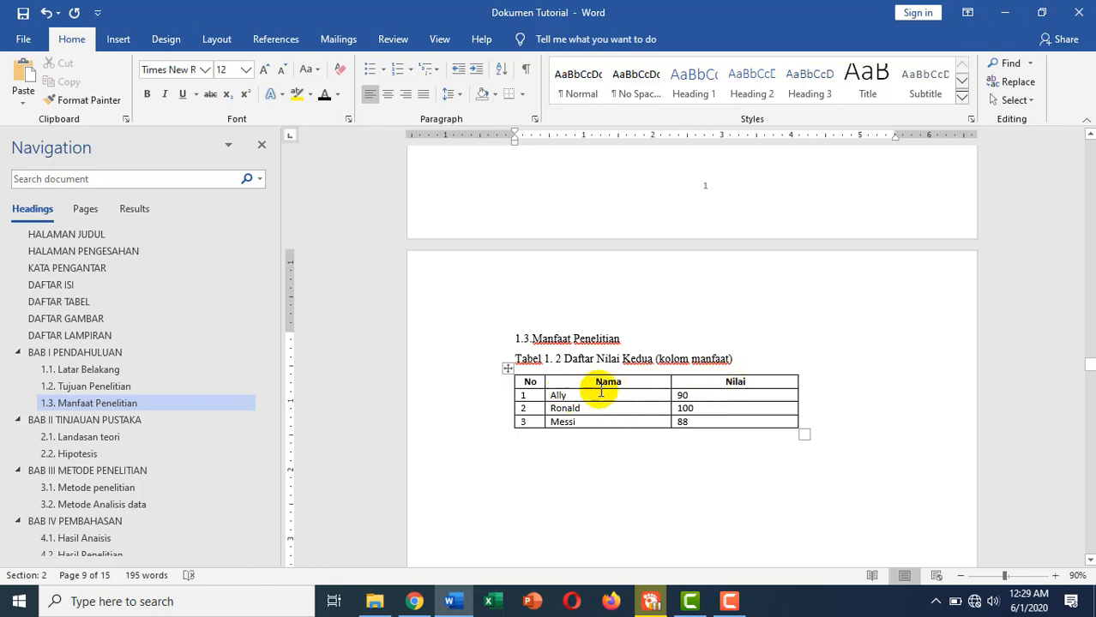
left_click_drag(581, 410, 570, 396)
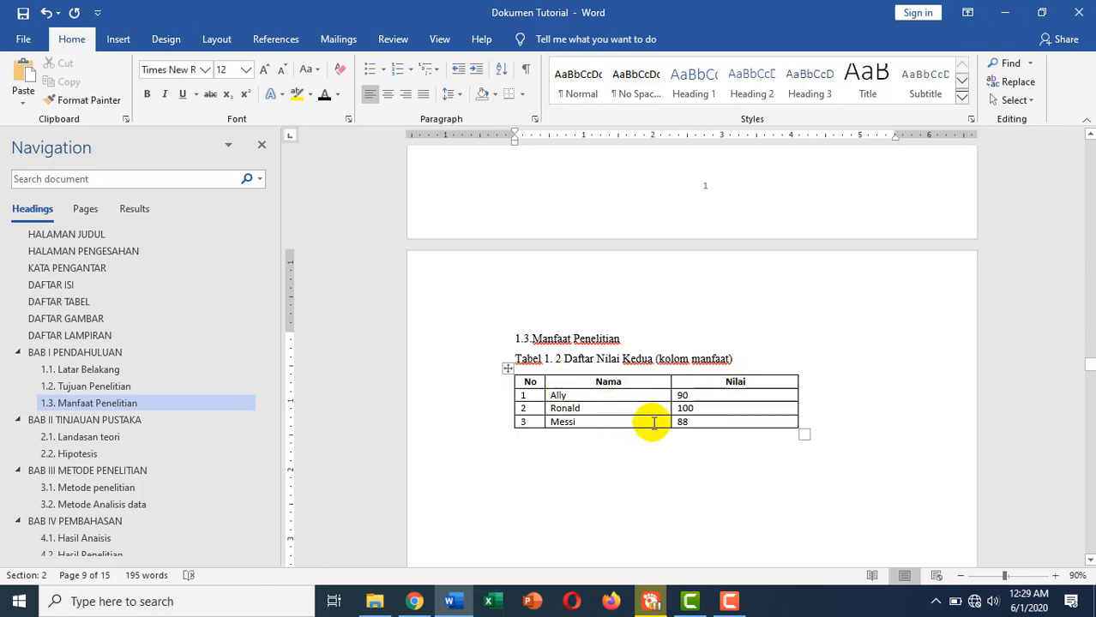
Add the title "Daftar Hasil Ujian" below the heading "4.1.Hasil Anaisis" and paste the score table under it
scroll(651, 417, "up", 2)
scroll(646, 411, "down", 3)
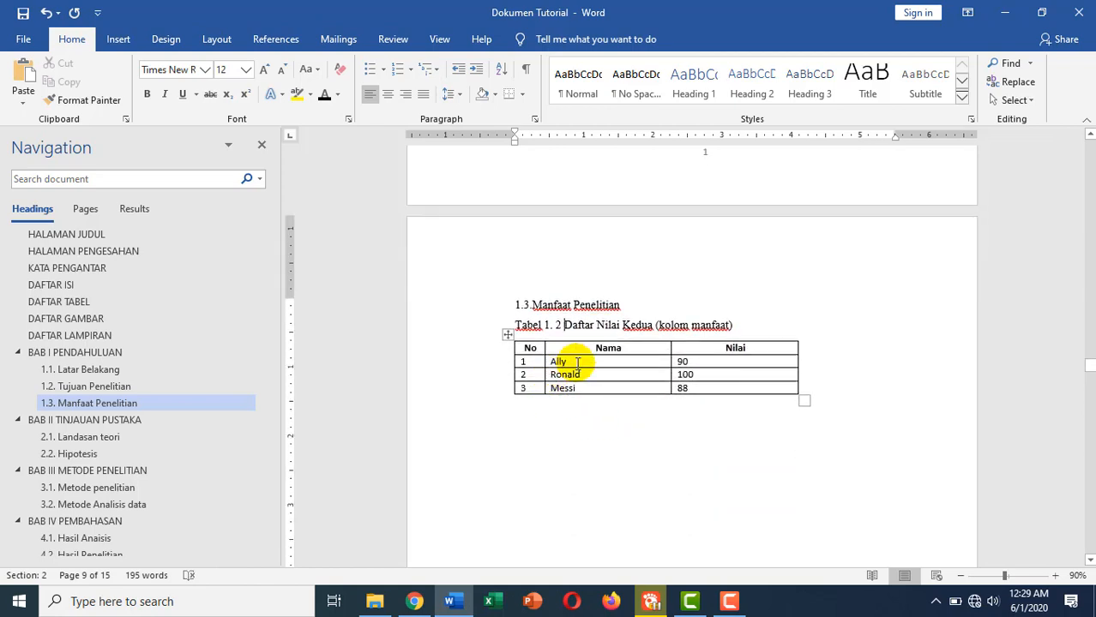
scroll(330, 465, "down", 1)
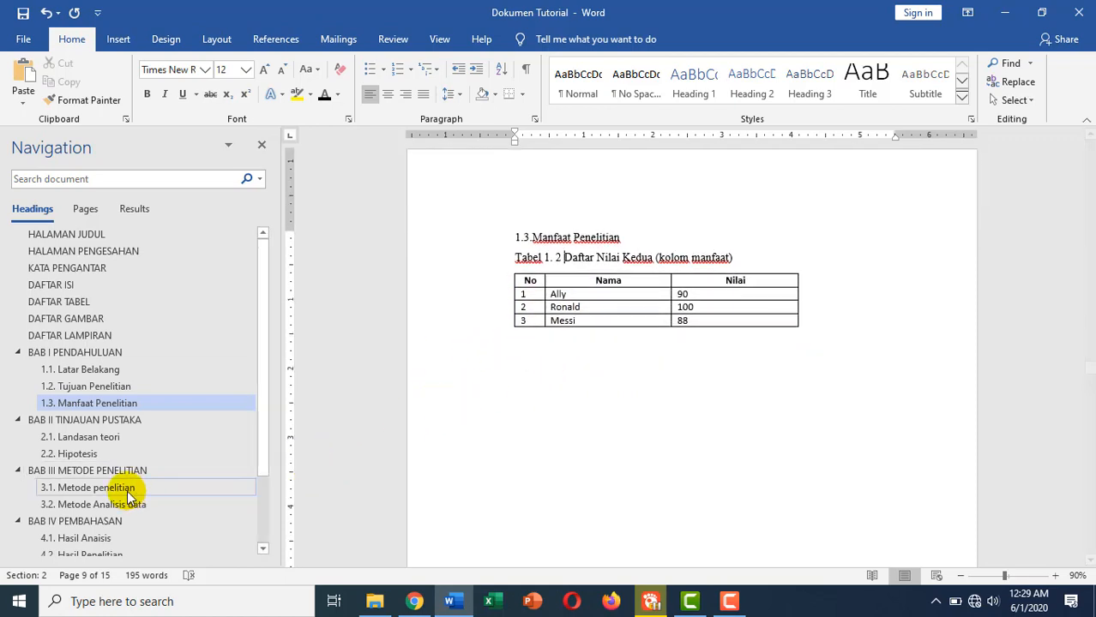
scroll(93, 480, "down", 2)
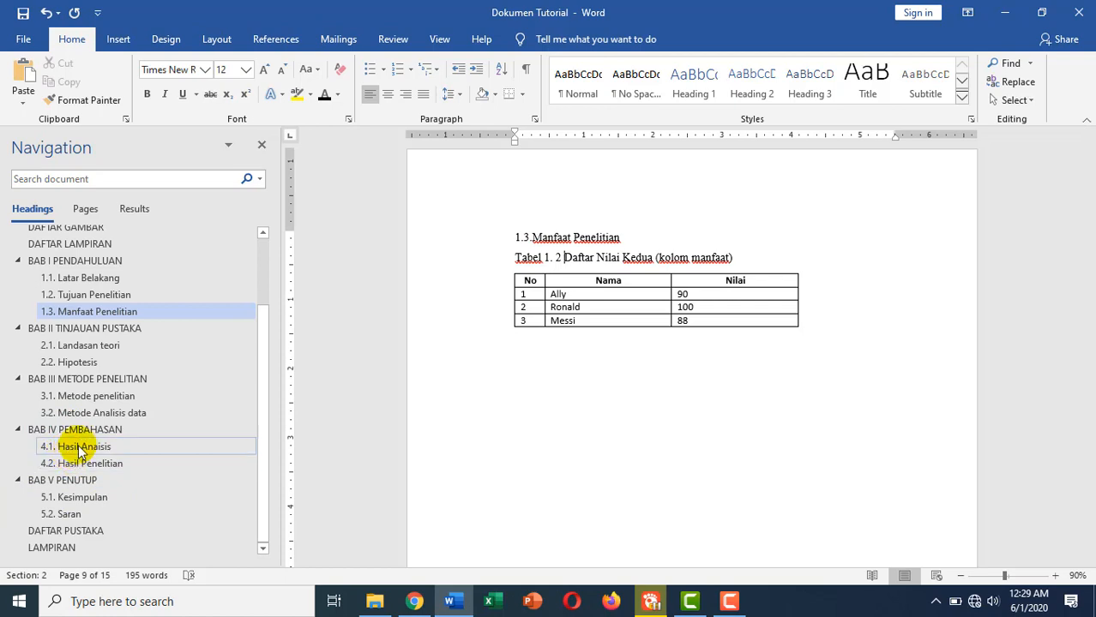
left_click(79, 447)
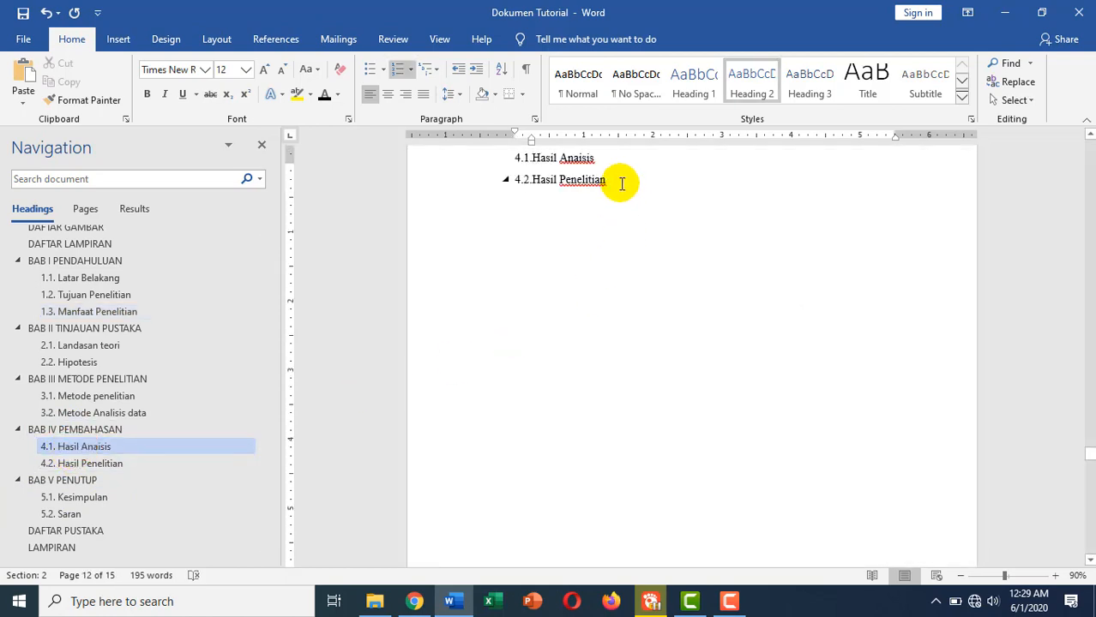
scroll(604, 223, "up", 3)
key("Return")
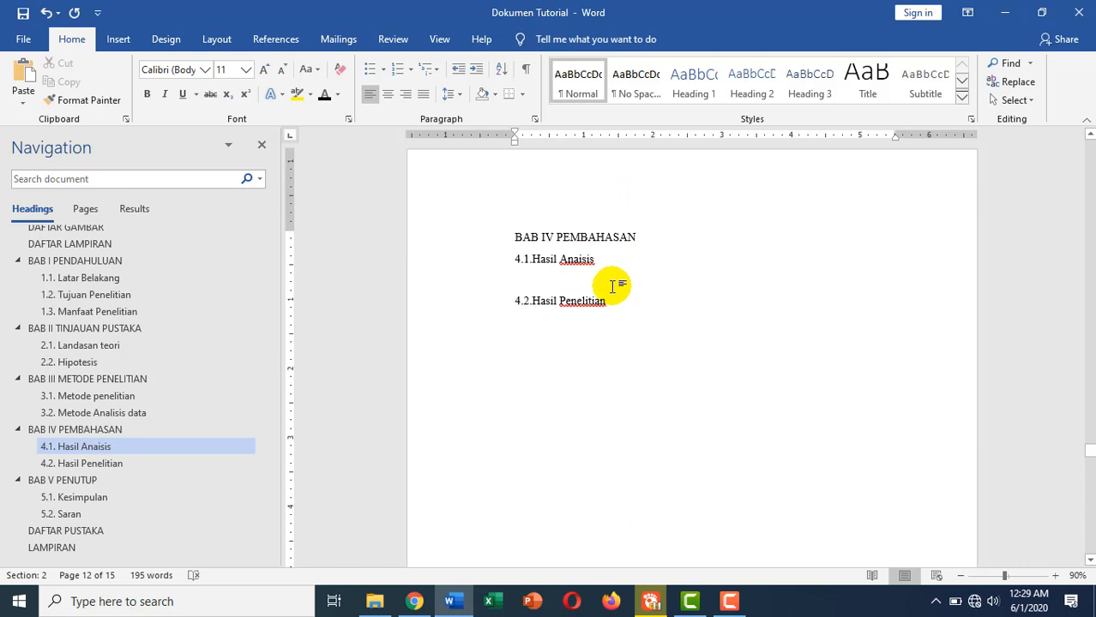
type("Daftar Hasil Ujian")
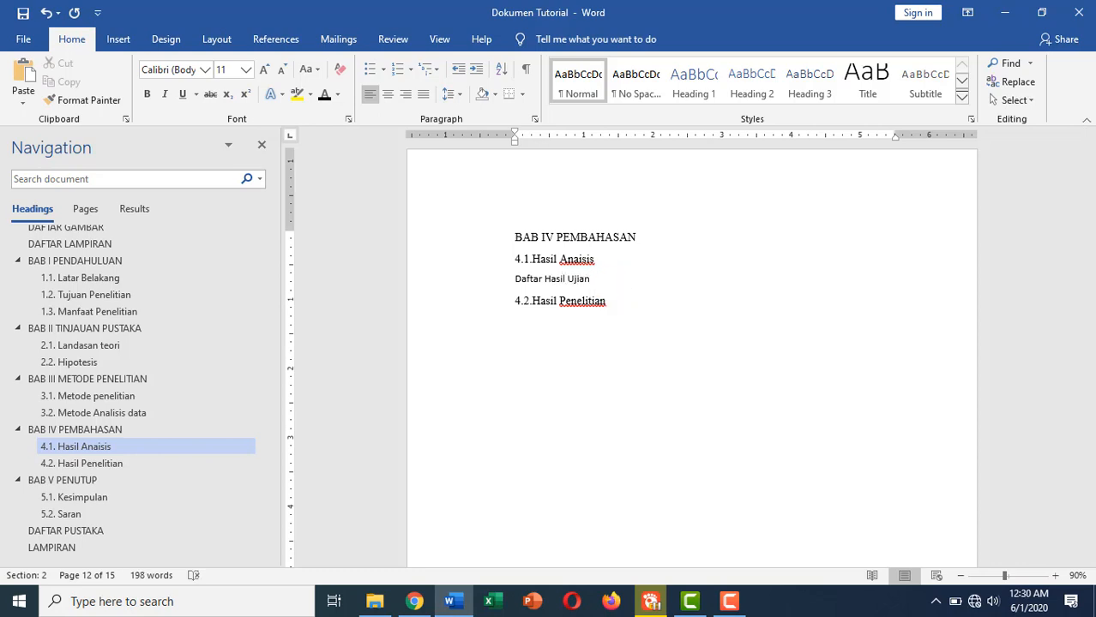
key("Return")
key("ctrl+v")
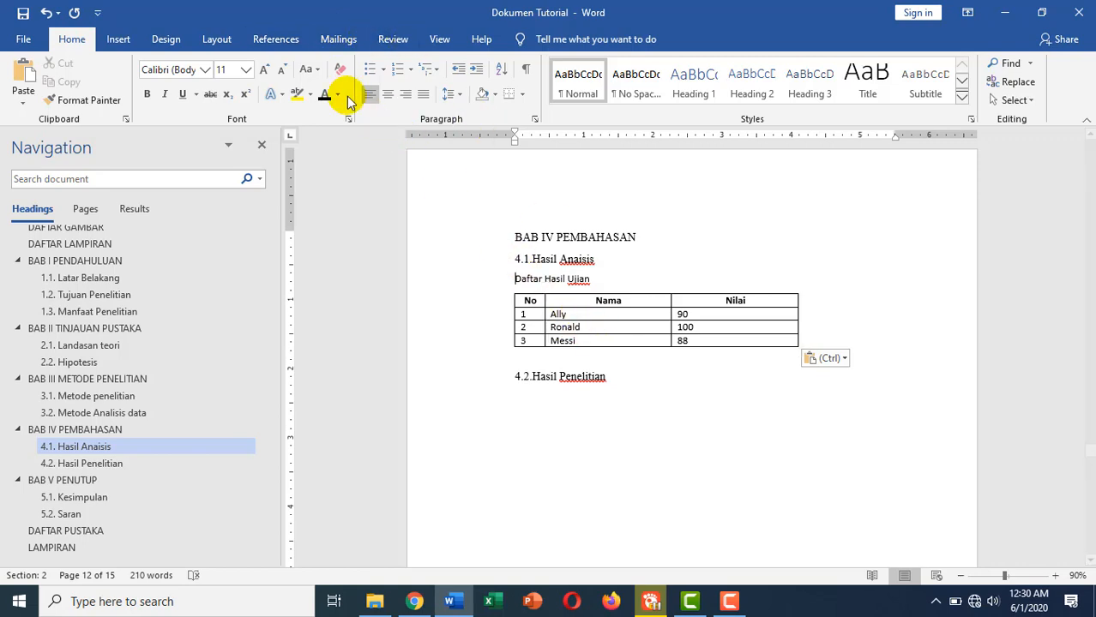
Insert a caption before "Daftar Hasil Ujian" using a new label "Tabel 4."
left_click(279, 40)
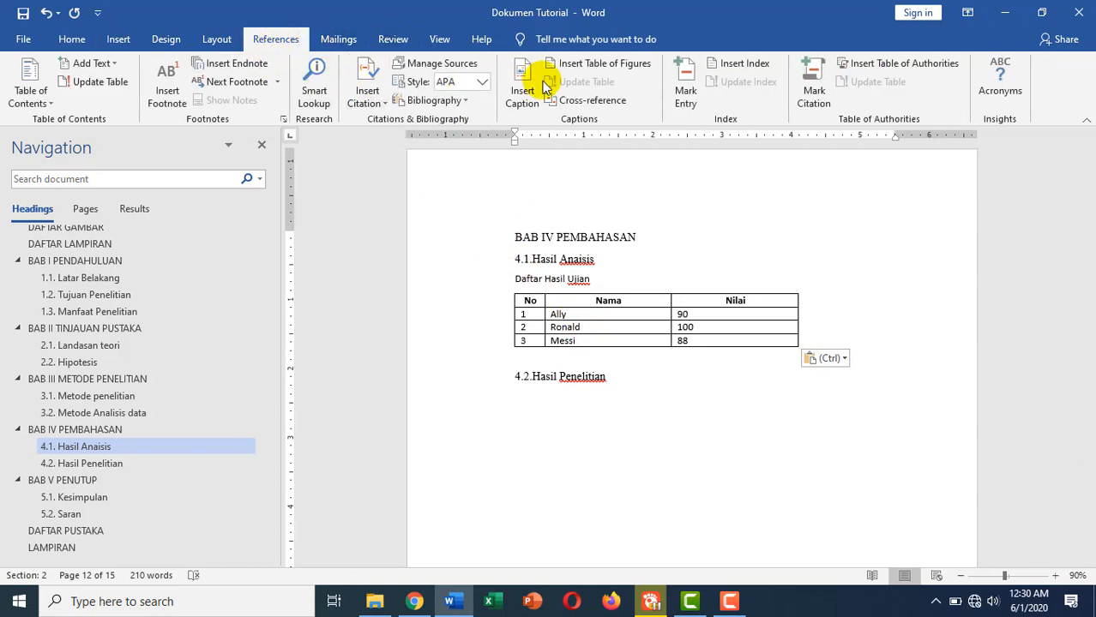
left_click(520, 98)
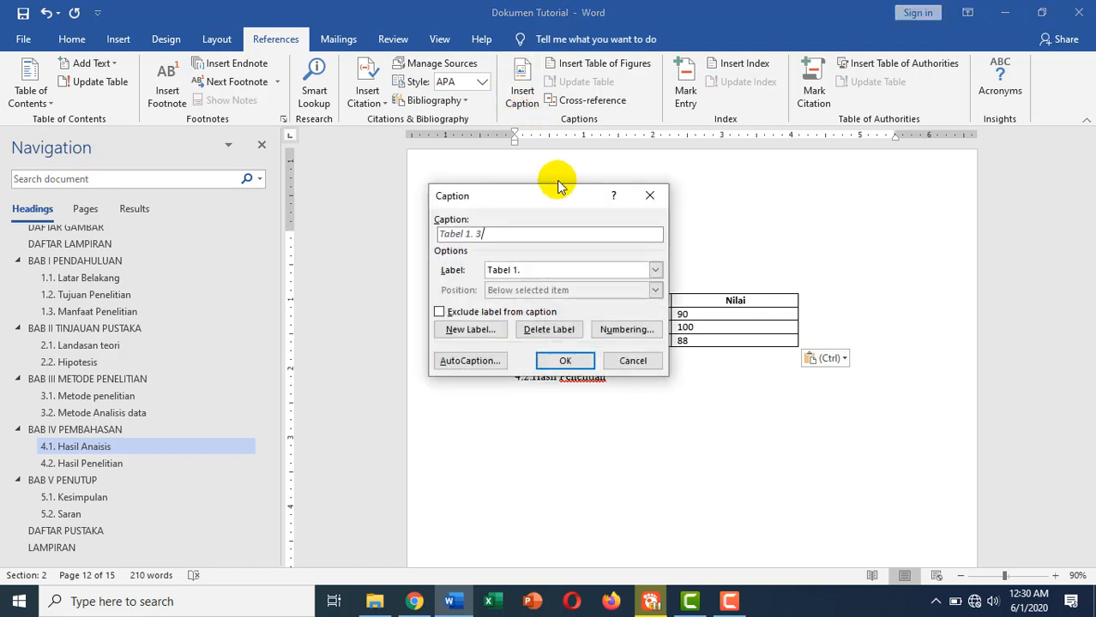
left_click_drag(546, 197, 788, 189)
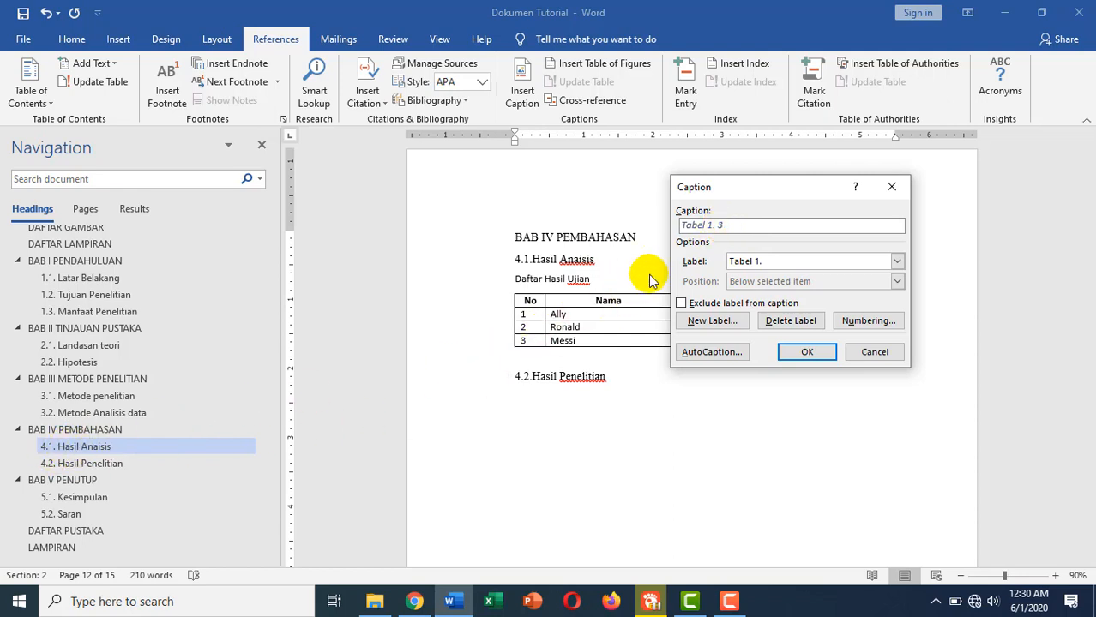
left_click(717, 324)
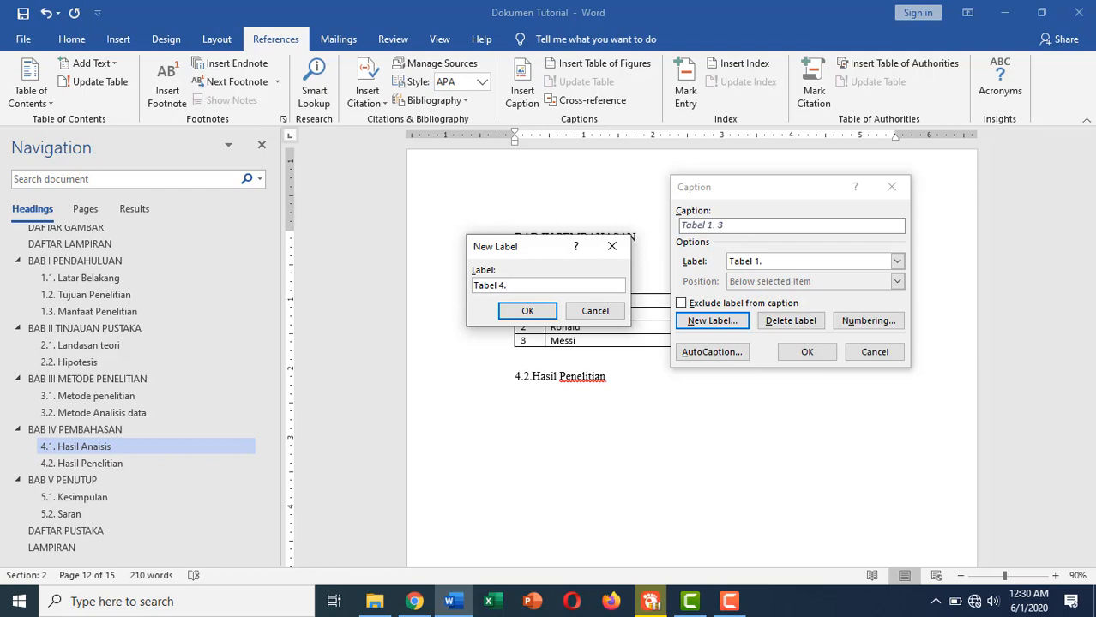
left_click(528, 312)
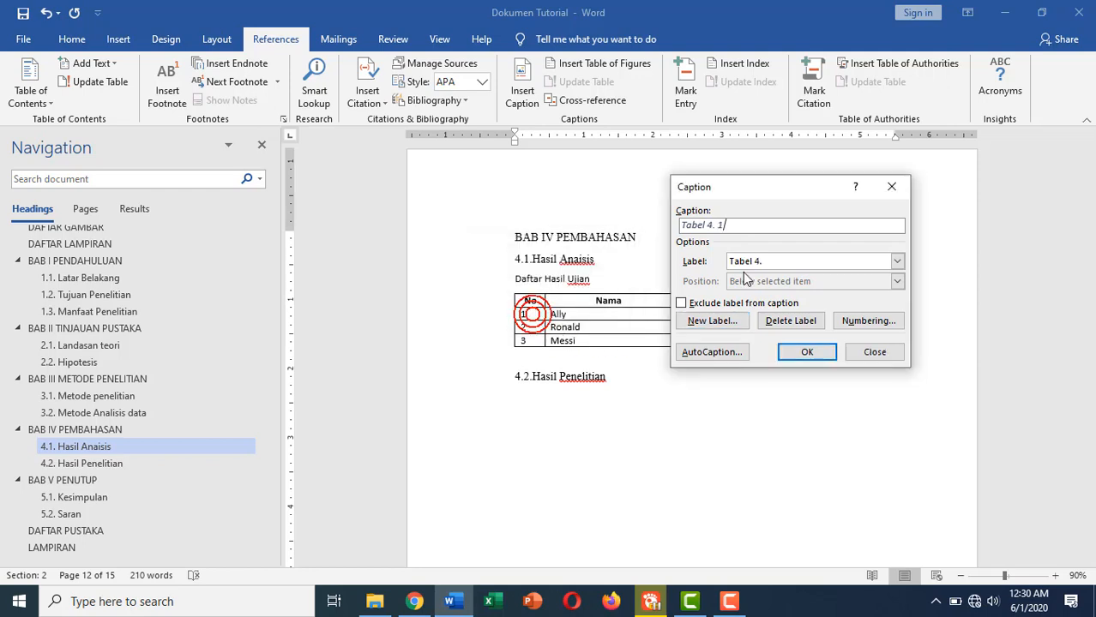
left_click(805, 354)
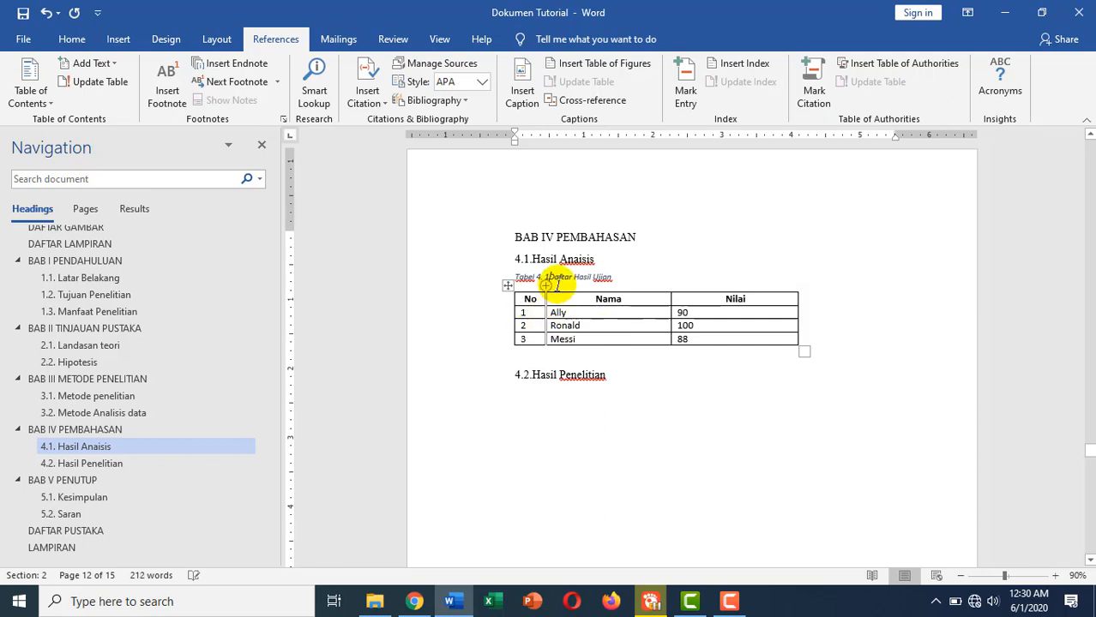
Separate the number from the title in the "Daftar Hasil Ujian" caption and format it as Times New Roman, size 12, black, without italics
mouse_move(500, 277)
left_mouse_down()
mouse_move(500, 260)
mouse_move(500, 277)
left_mouse_up()
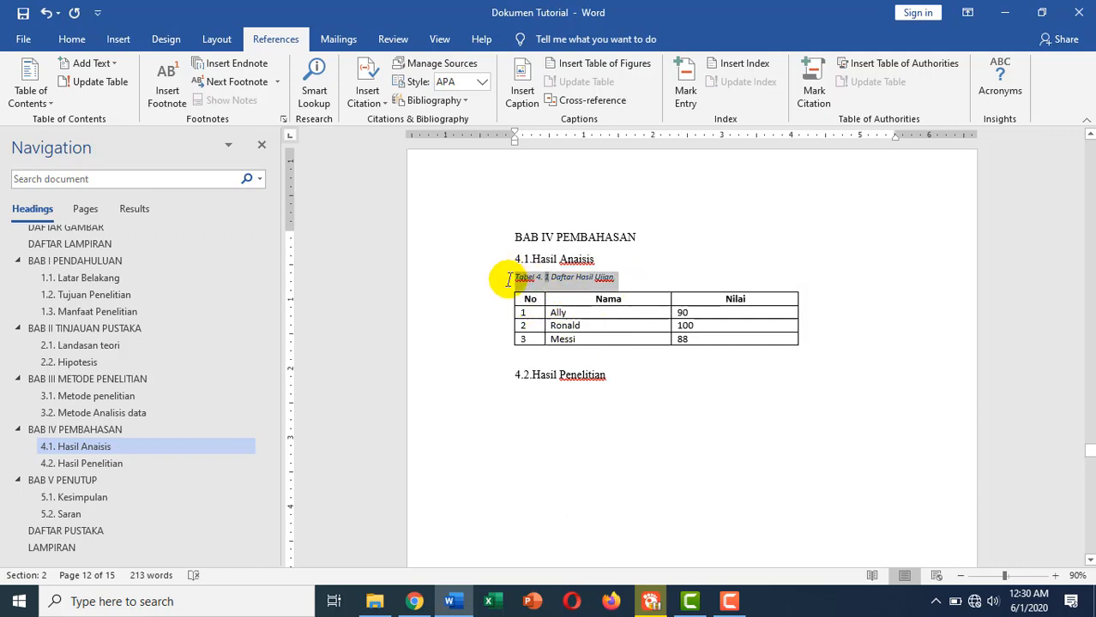
left_click(72, 40)
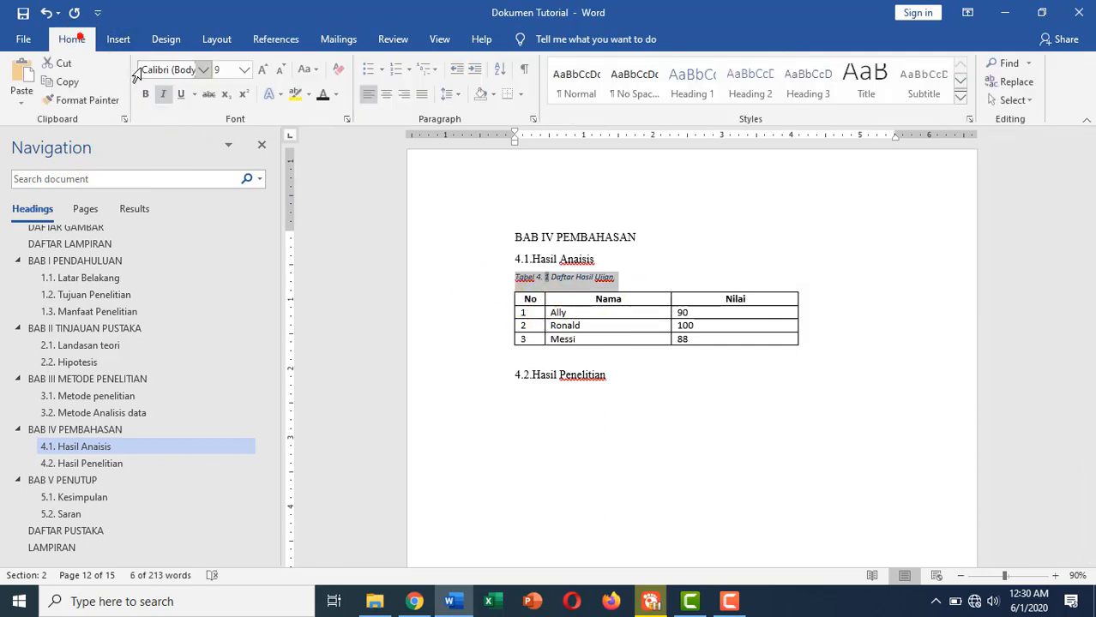
left_click(180, 70)
type("t")
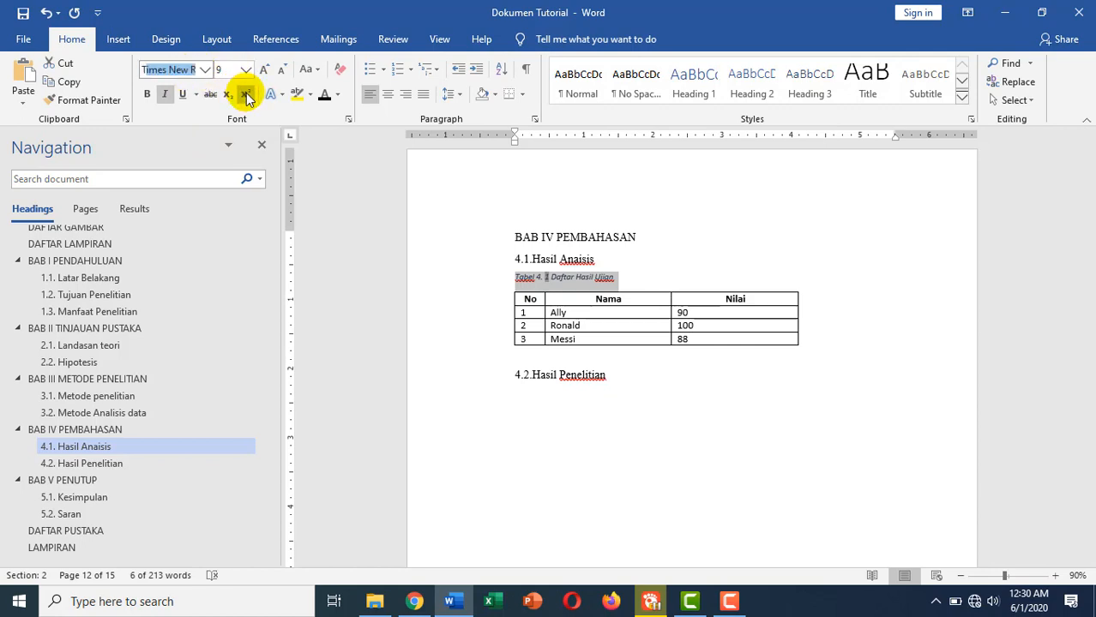
left_click(263, 71)
left_click(263, 71)
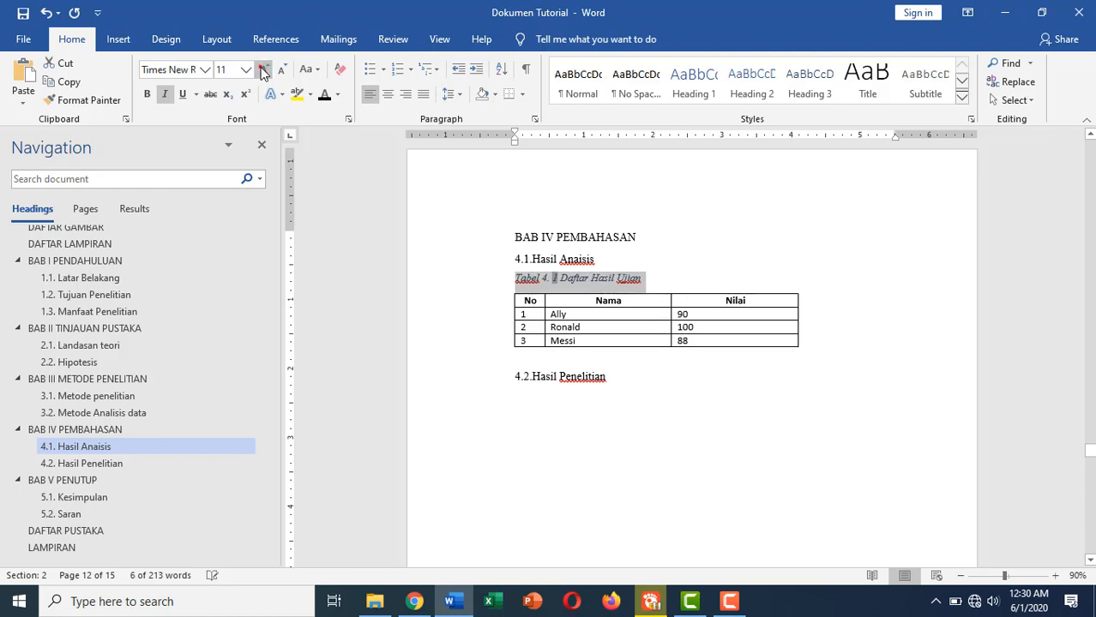
left_click(264, 72)
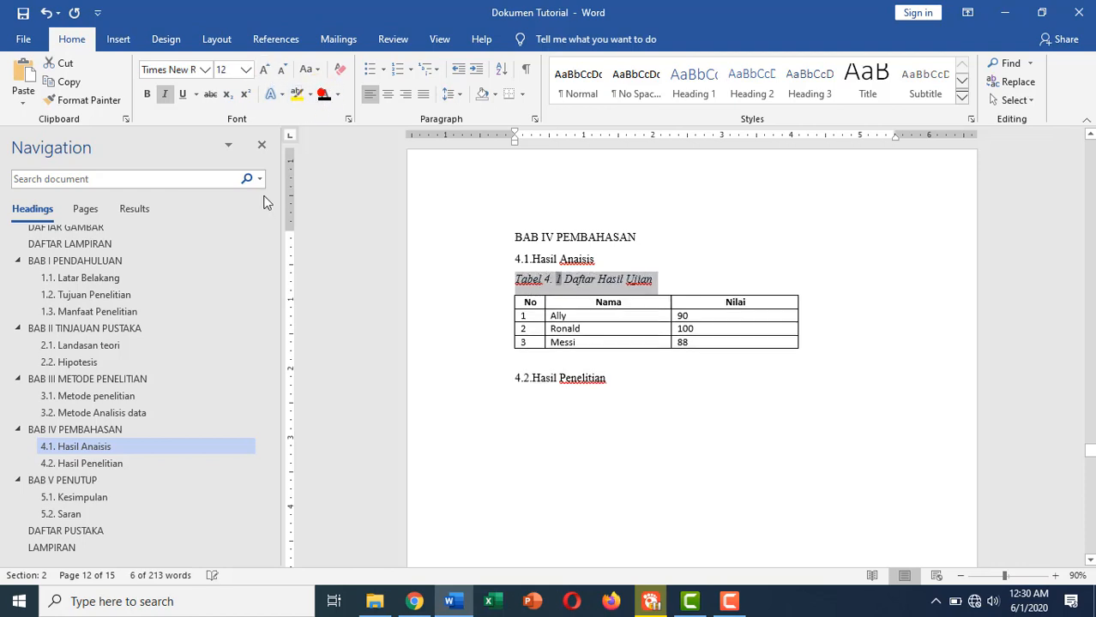
left_click(164, 94)
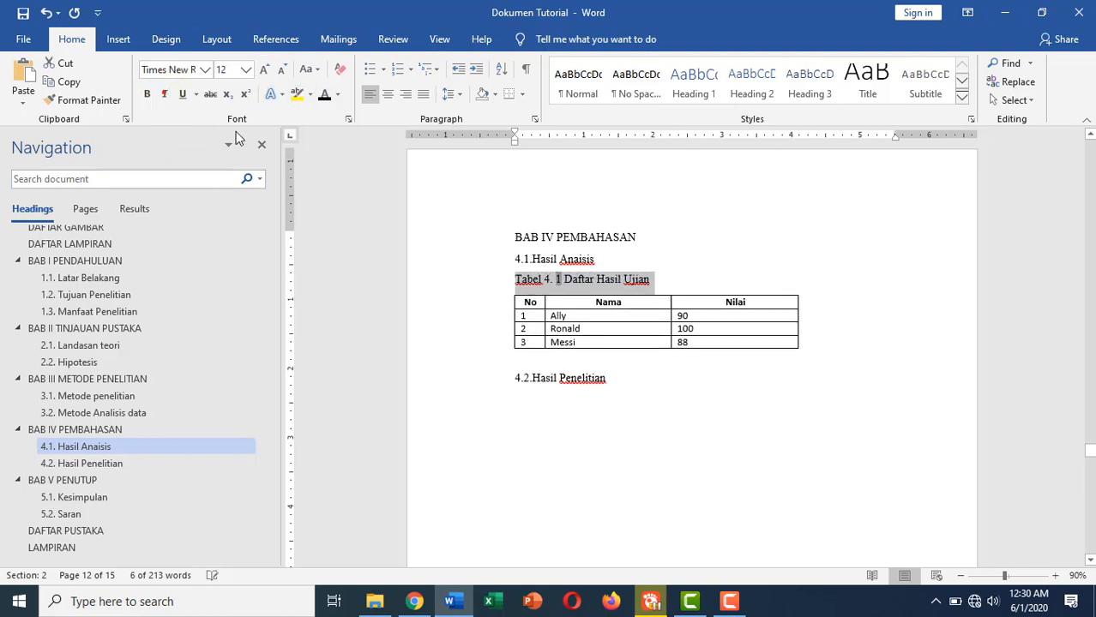
left_click(661, 276)
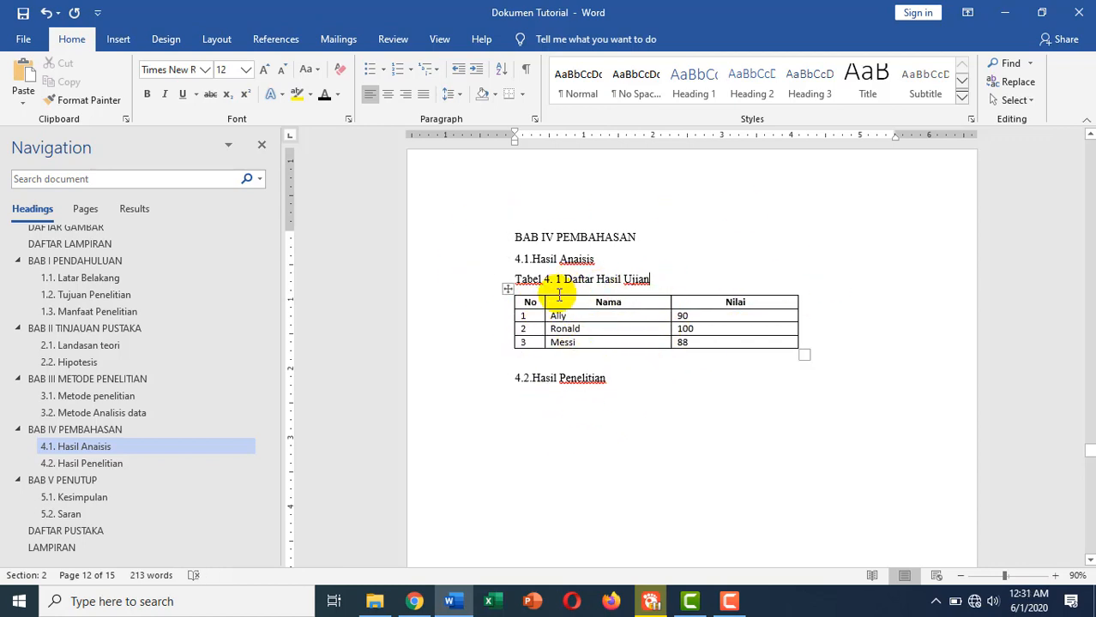
Enter the table title "Daftar Postest" on the line below the heading "4.2.Hasil Penelitian"
left_click(599, 406)
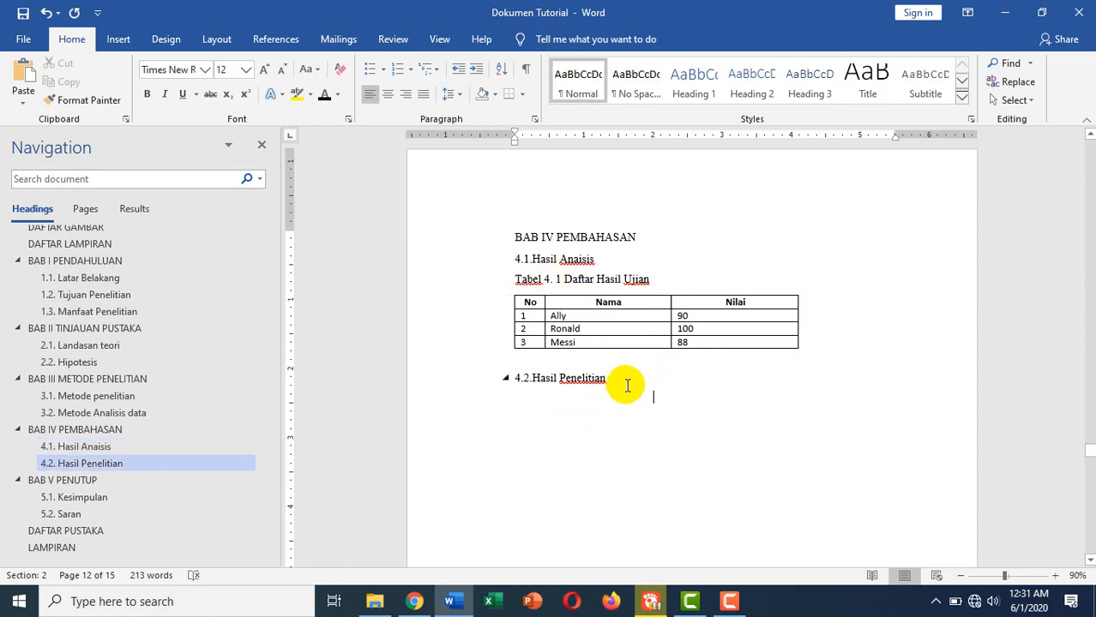
triple_click(538, 398)
left_click(529, 397)
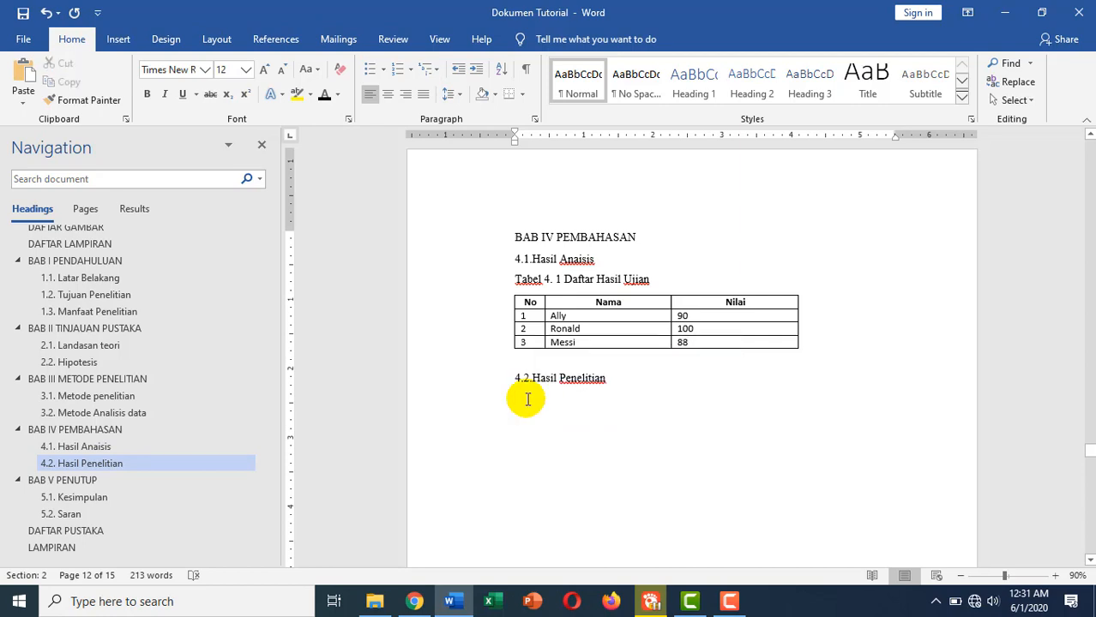
type("Daftar Postest")
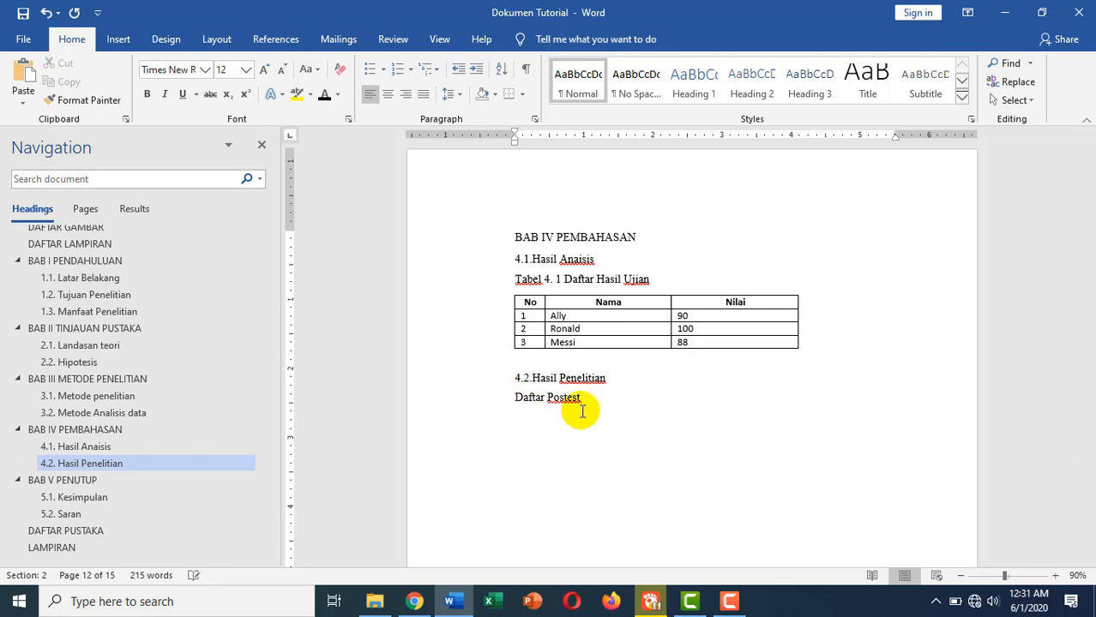
Paste the score table under "Daftar Postest" and insert a caption with the label "Tabel 4." before that title
type("No\tNama\tNilai 1\tAlly\t90 2\tRonald\t100 3\tMessi\t88")
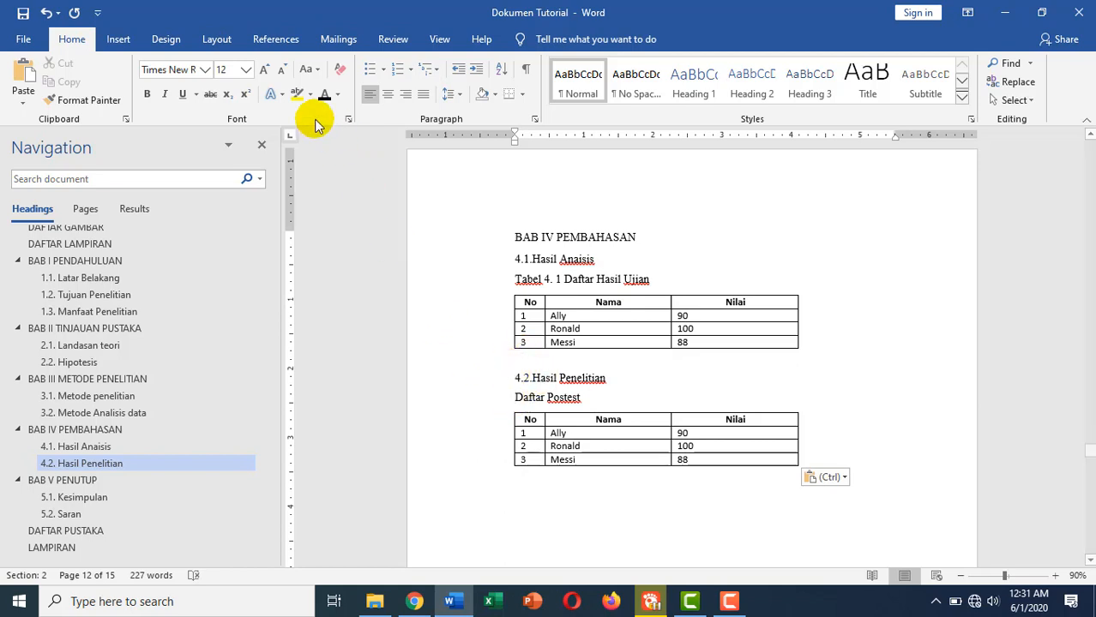
left_click(275, 38)
left_click(521, 92)
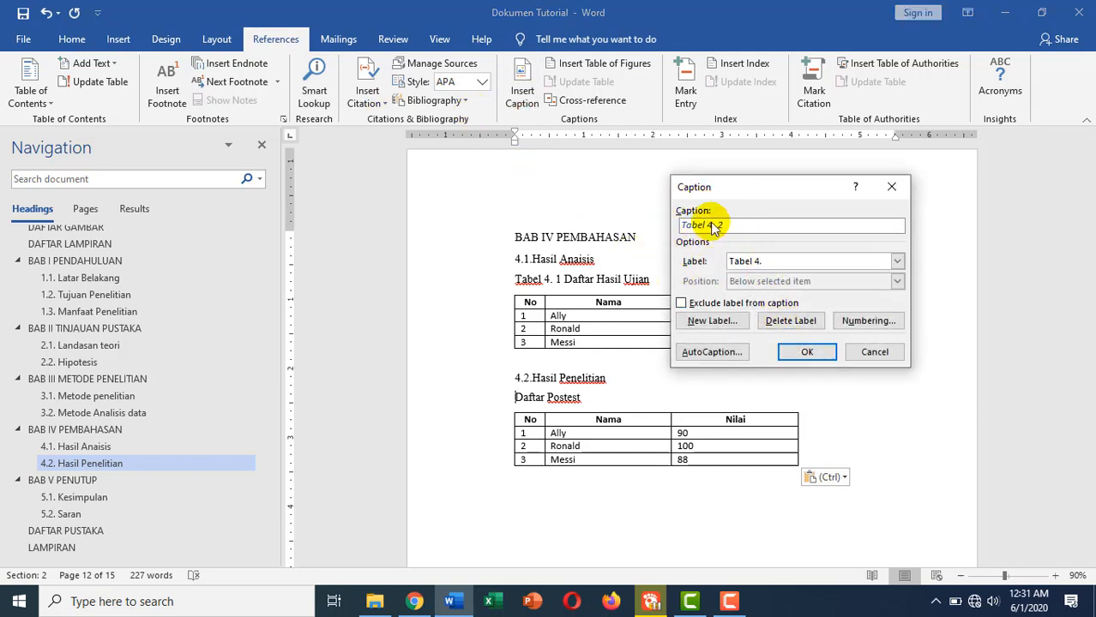
left_click(807, 351)
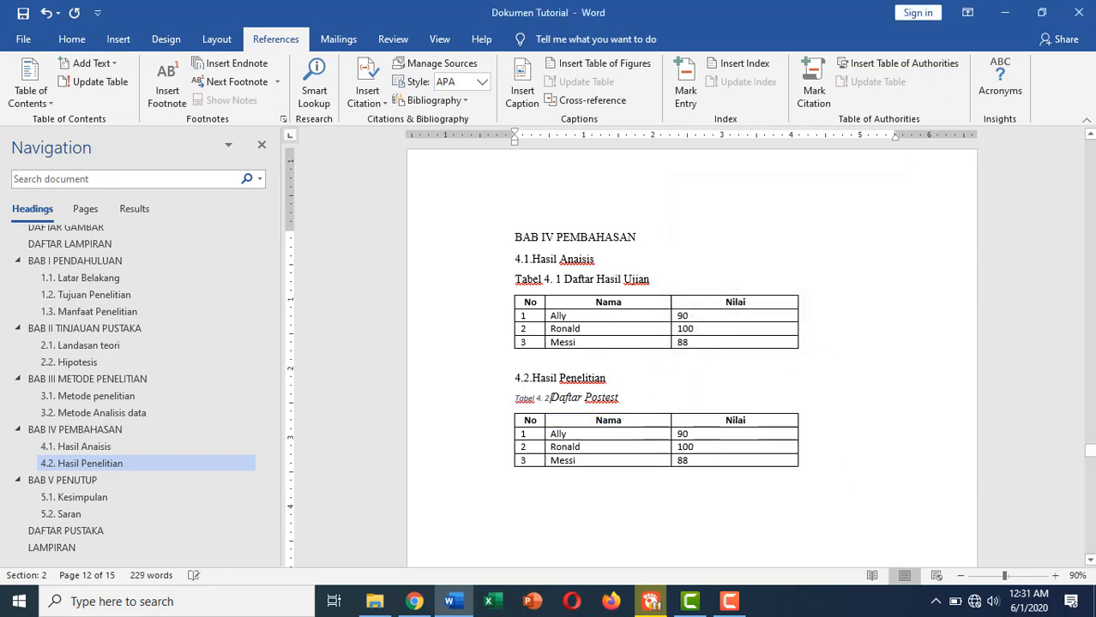
Format the "Daftar Postest" caption as Times New Roman, size 12, without italics
left_click(503, 396)
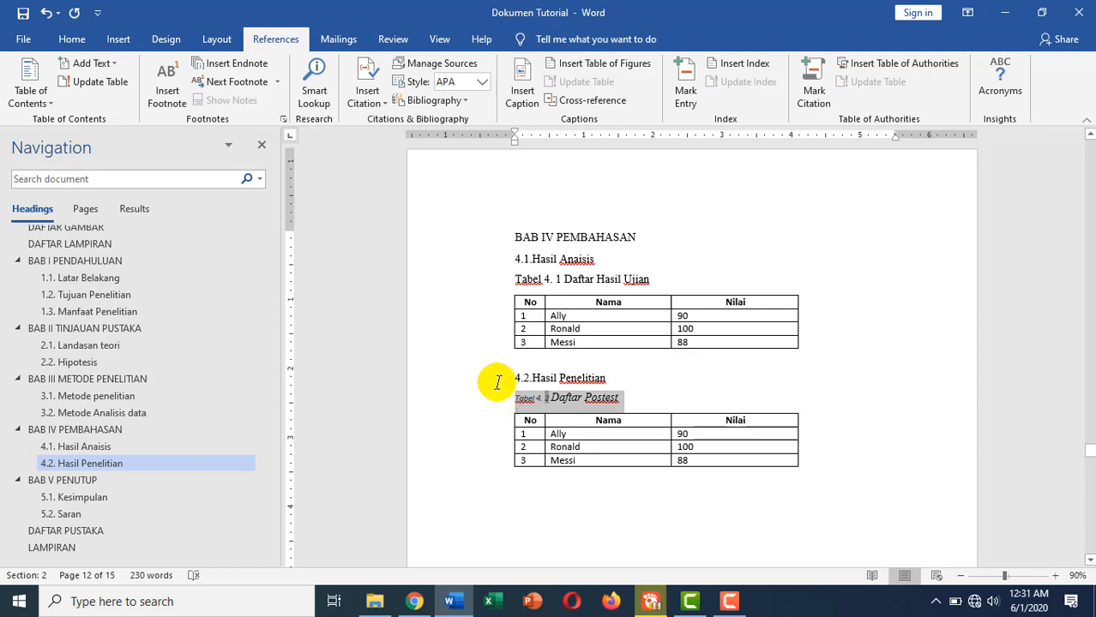
left_click(77, 40)
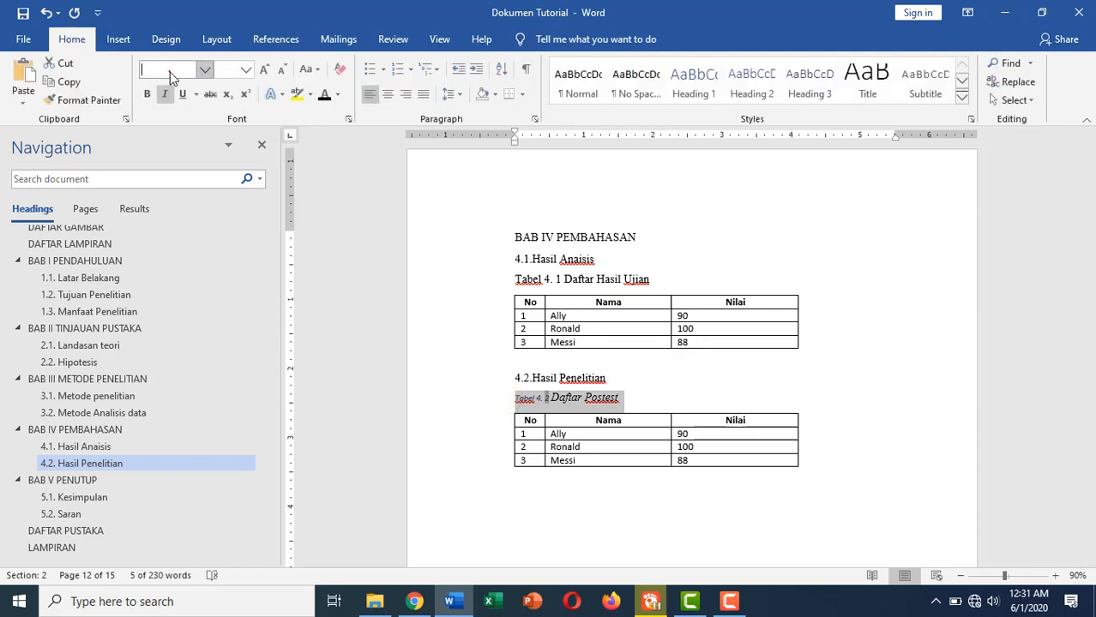
type("Times New Roman")
left_click(231, 69)
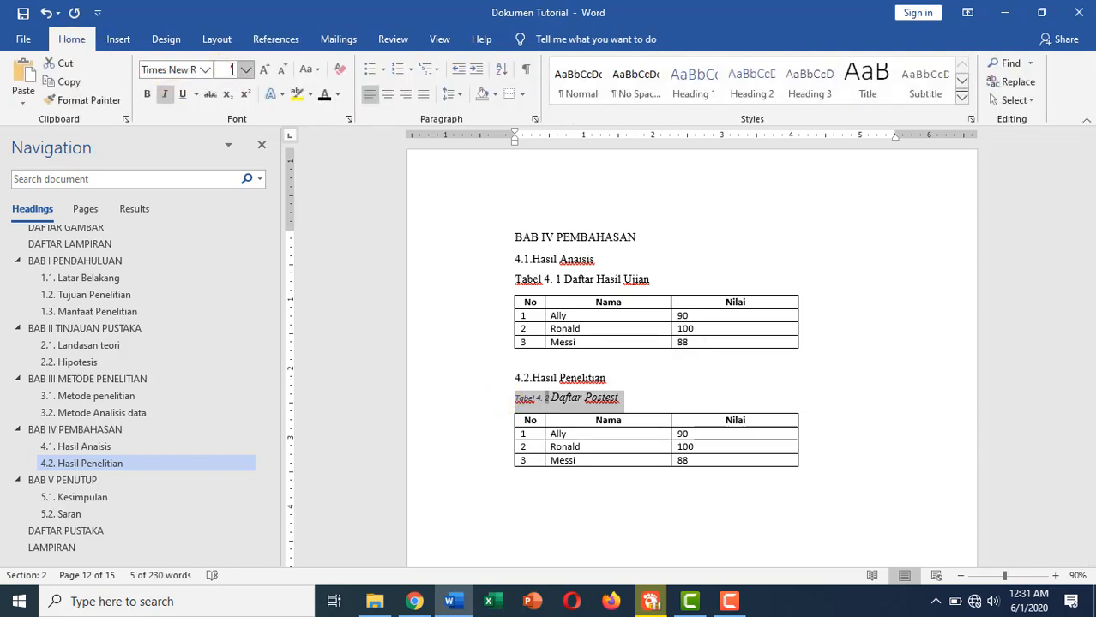
key("Return")
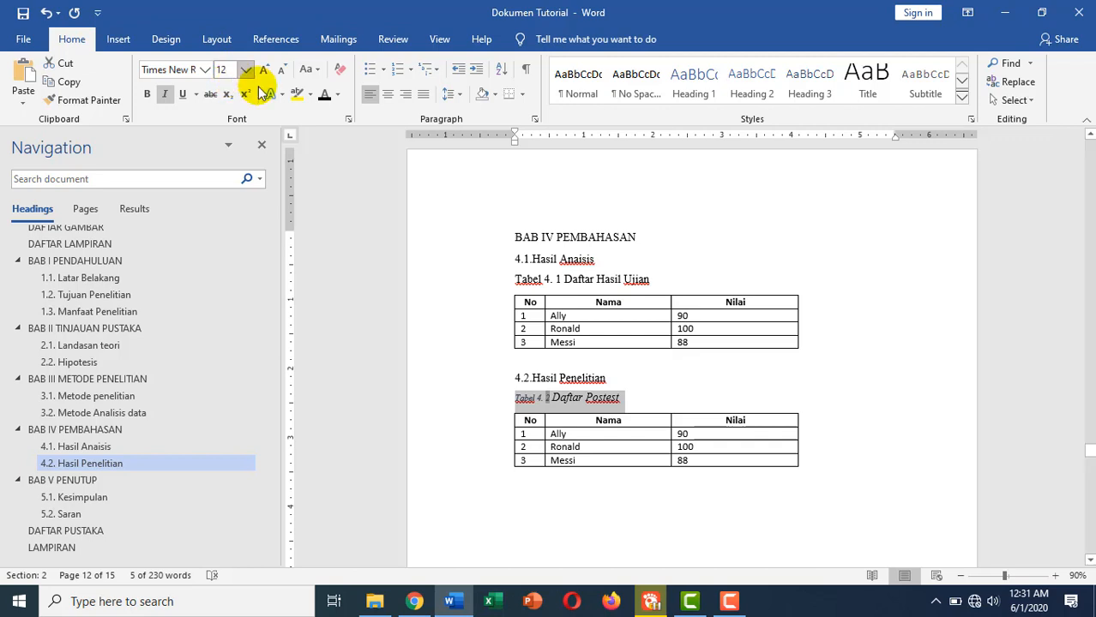
left_click(165, 95)
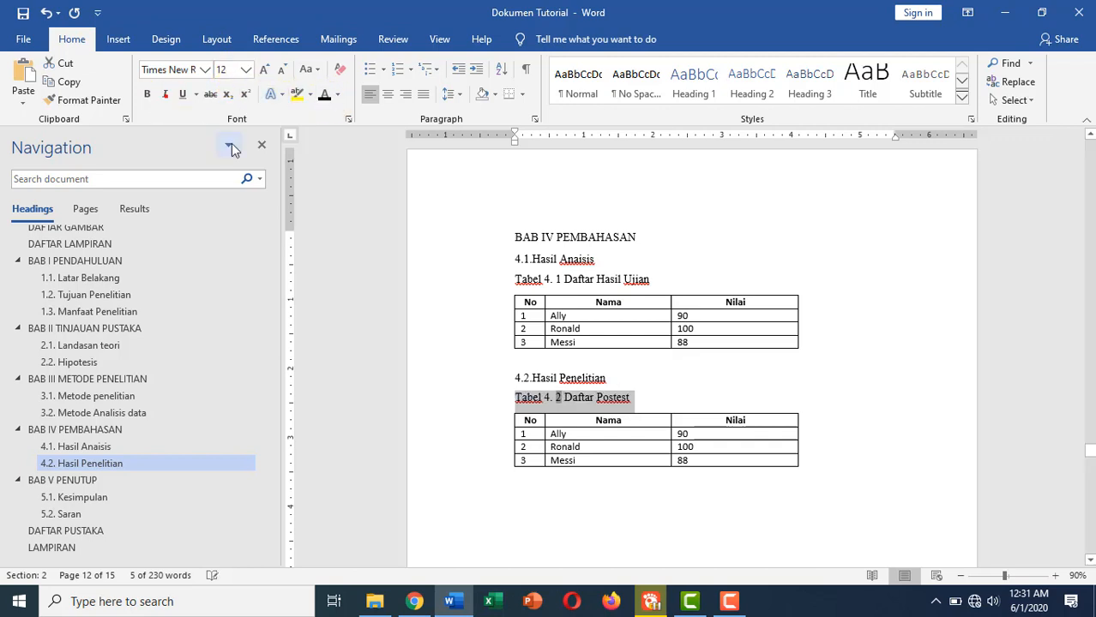
left_click(656, 378)
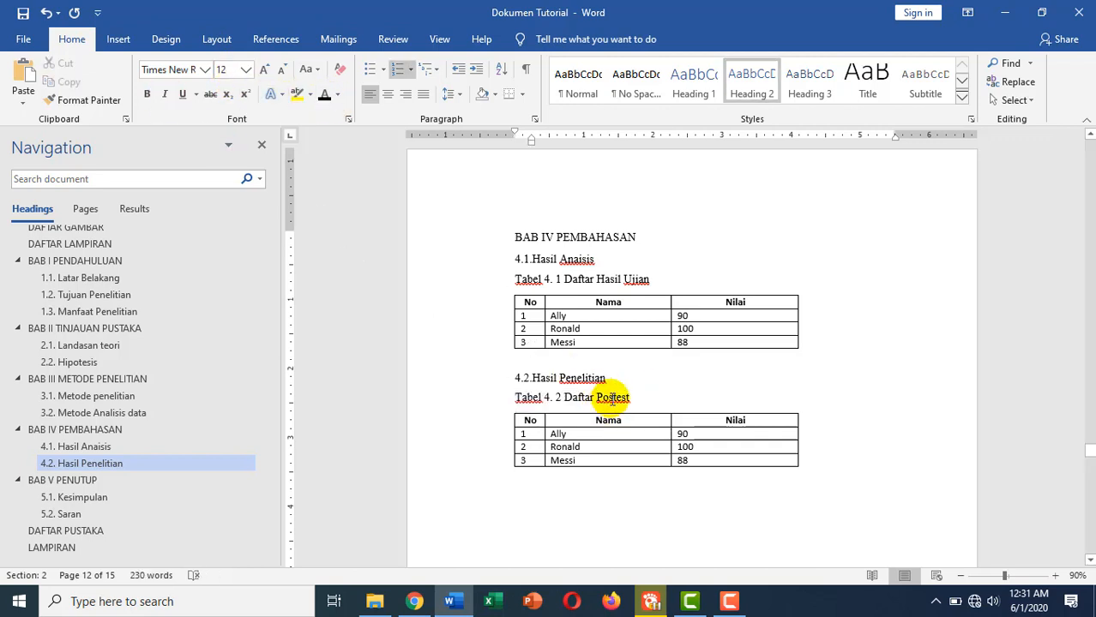
Review the captioned tables in chapters IV and I, including those under "Latar Belakang" and "Manfaat Penelitian"
scroll(618, 392, "up", 5)
scroll(611, 379, "down", 3)
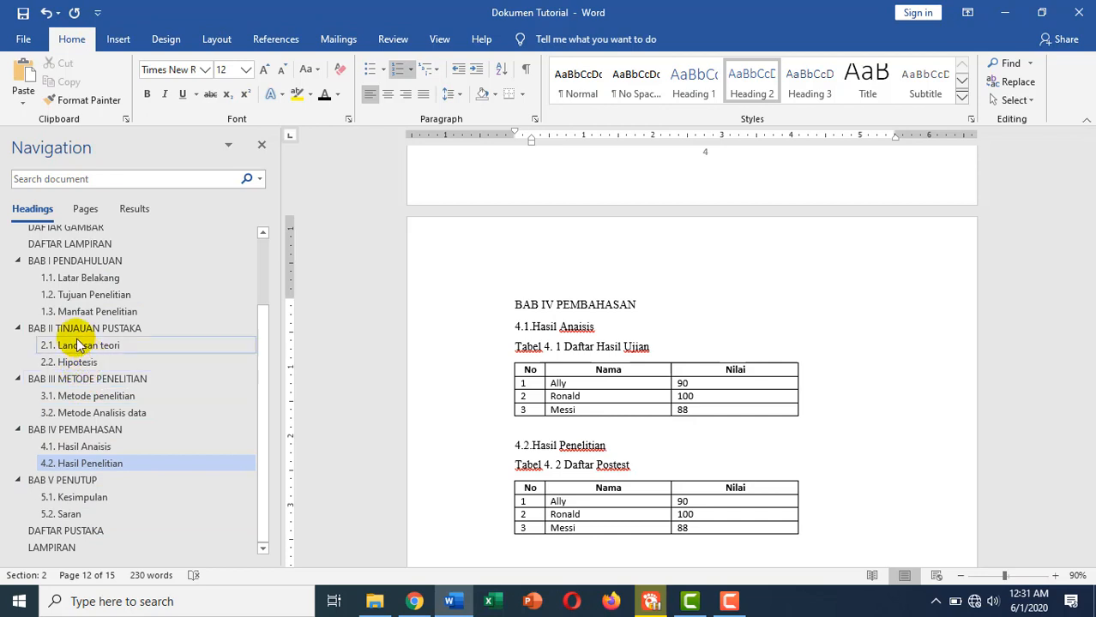
left_click(67, 283)
scroll(600, 292, "up", 3)
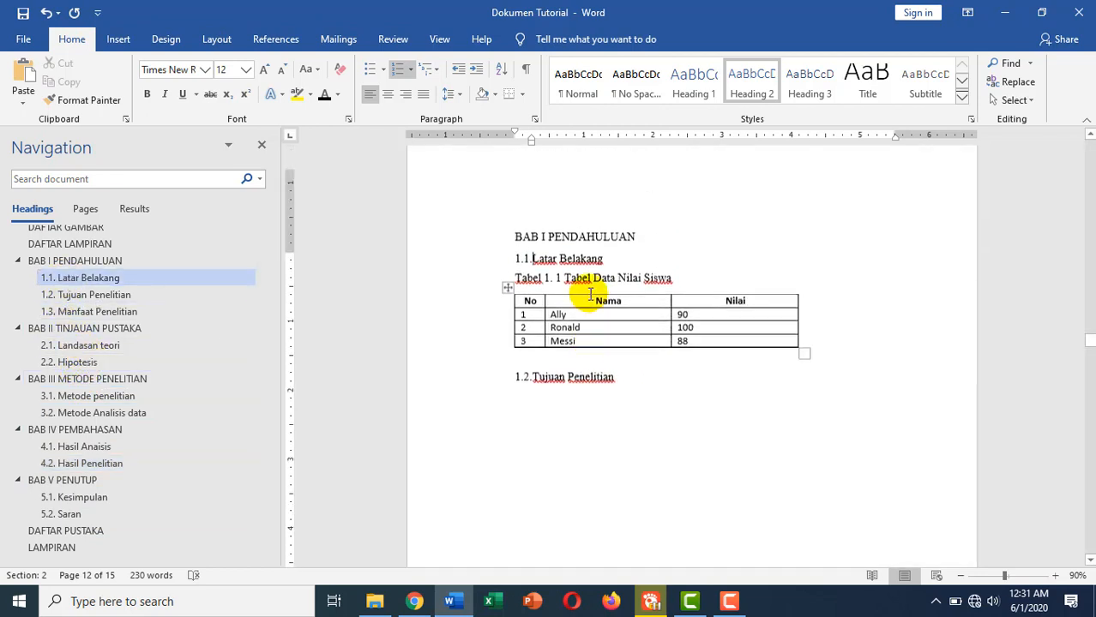
scroll(592, 289, "up", 15)
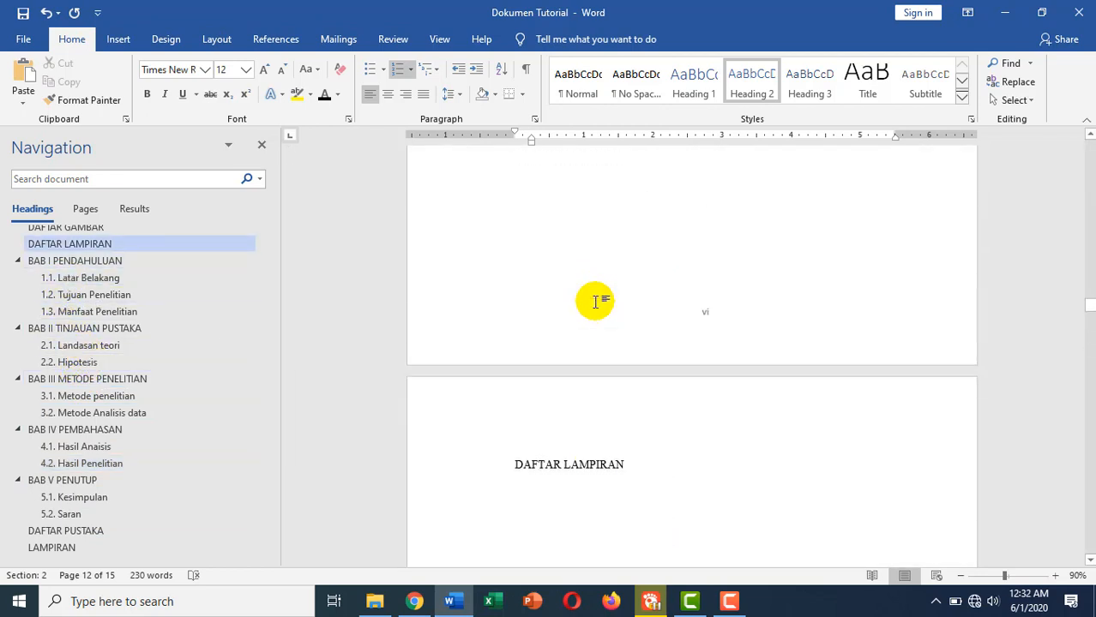
scroll(803, 318, "up", 10)
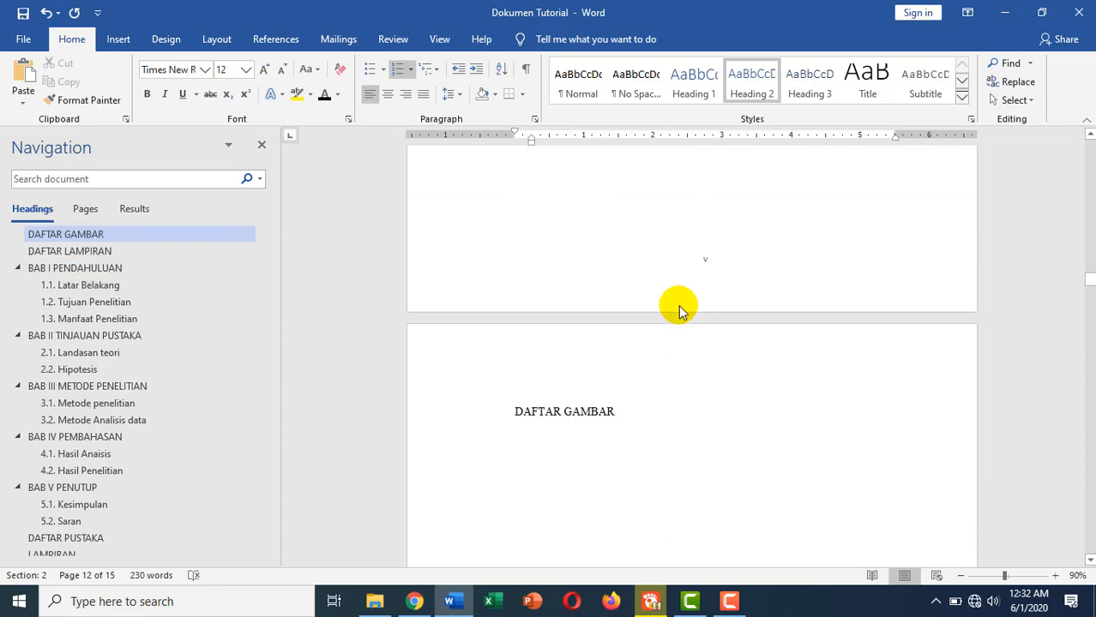
scroll(765, 334, "down", 10)
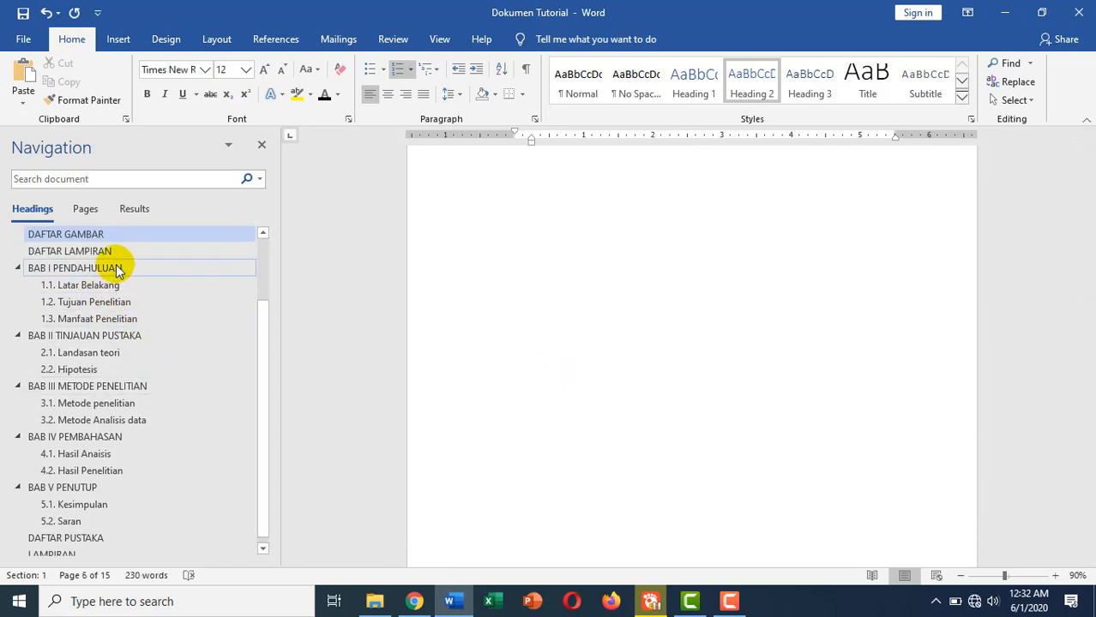
left_click(81, 286)
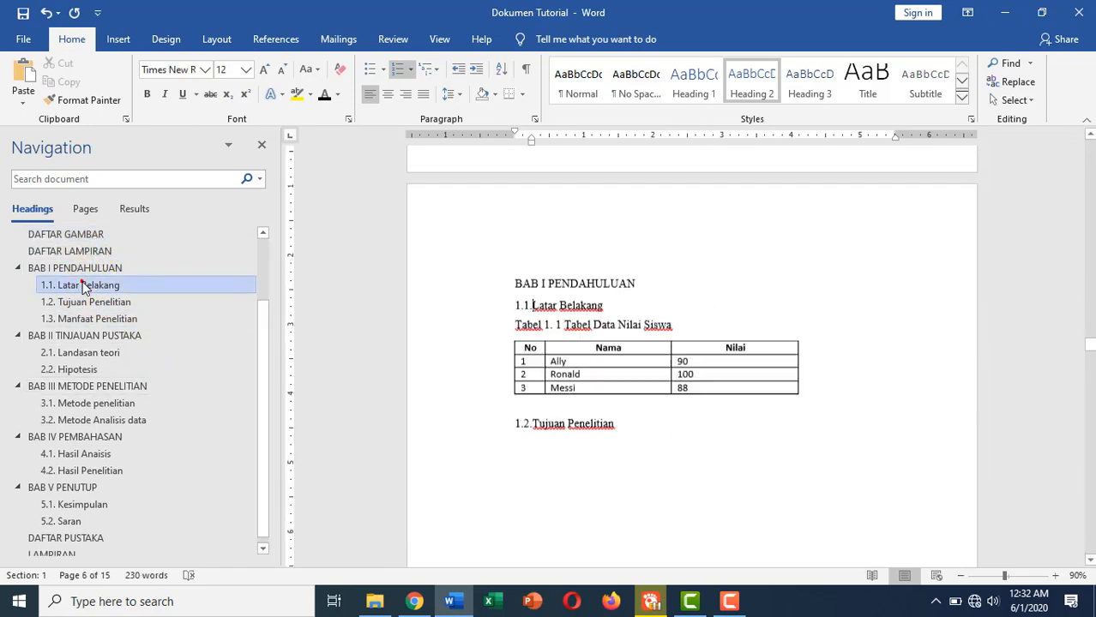
left_click(94, 319)
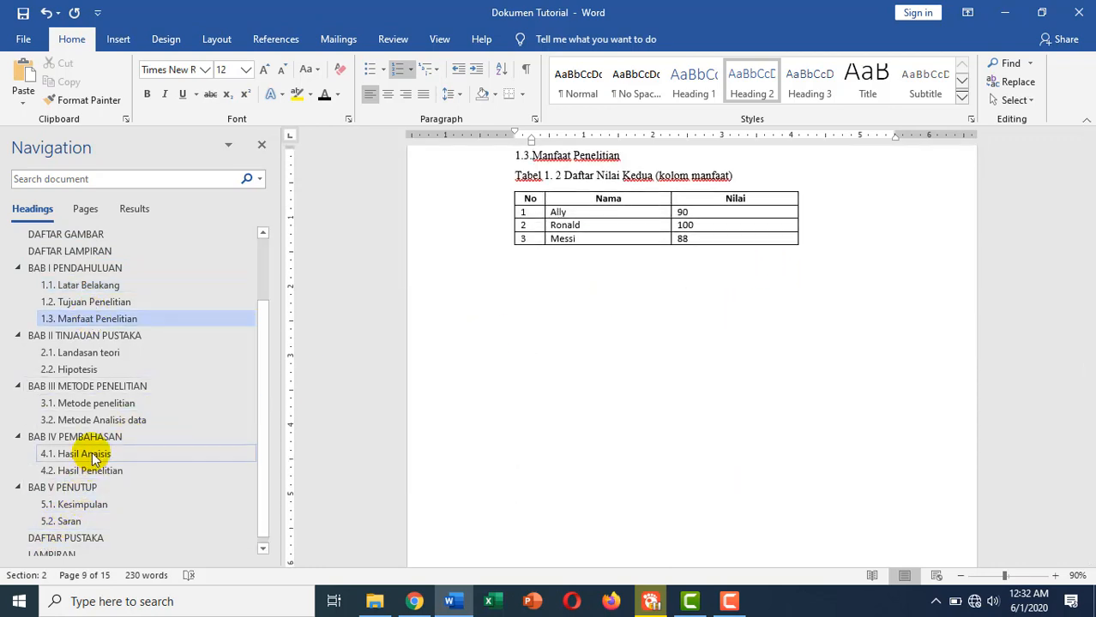
scroll(714, 326, "up", 5)
scroll(716, 333, "up", 3)
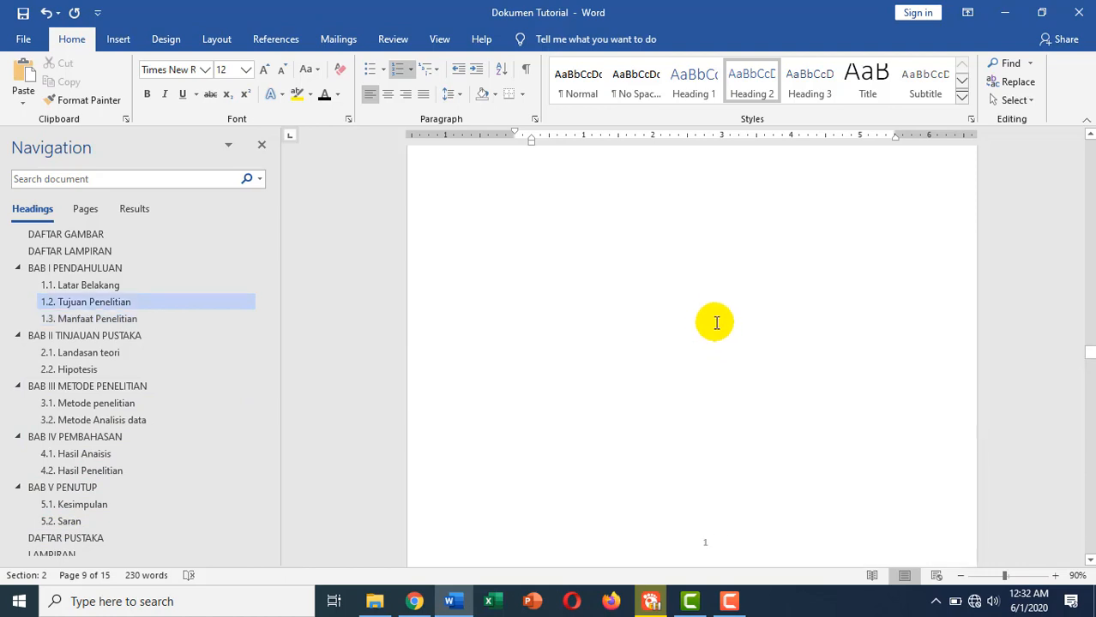
scroll(85, 364, "up", 3)
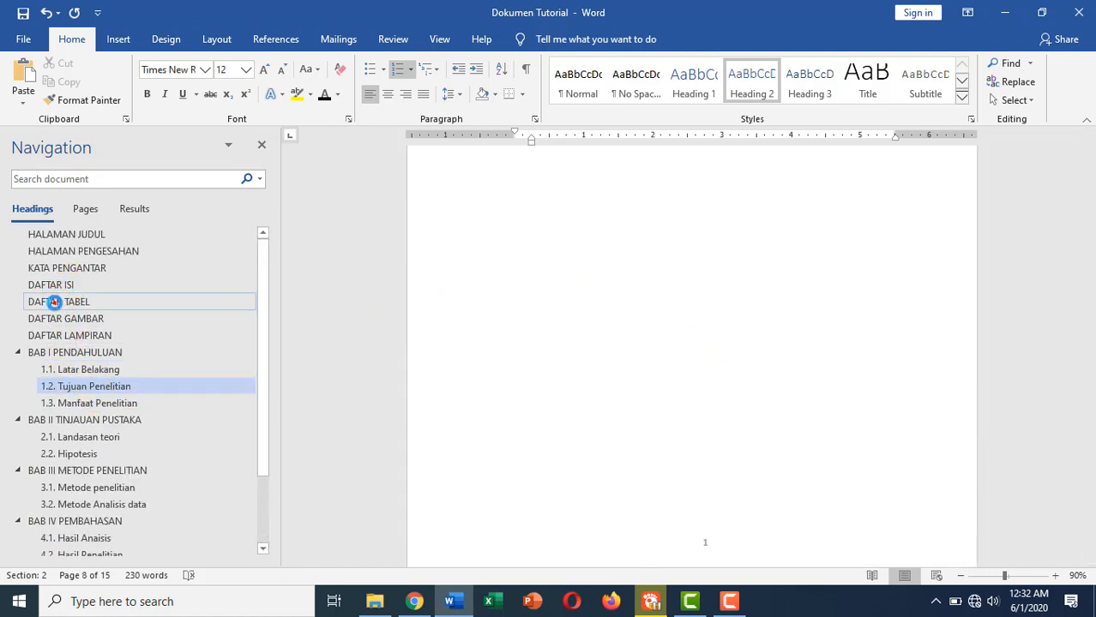
Insert a table of figures with the caption label "Tabel 1." on the line below the heading DAFTAR TABEL
left_click(54, 302)
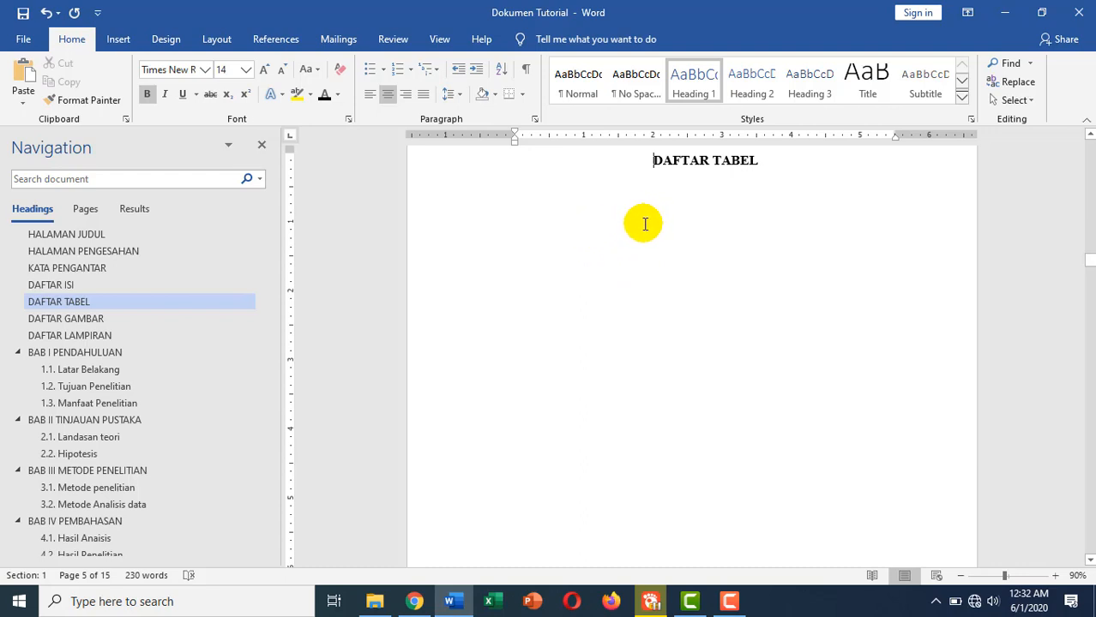
key("Return")
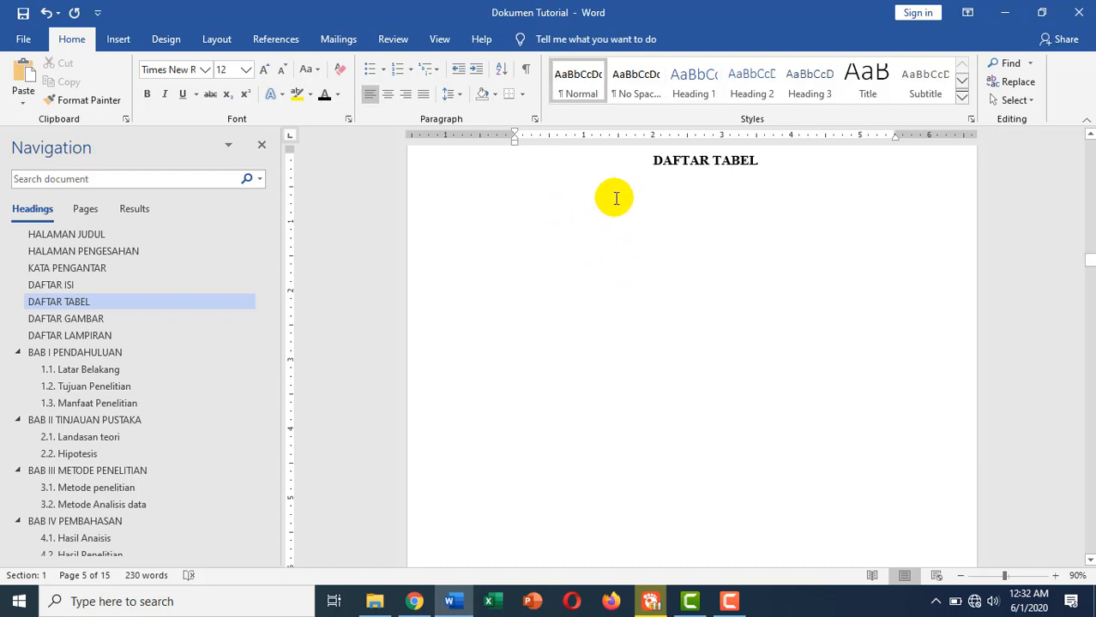
double_click(517, 197)
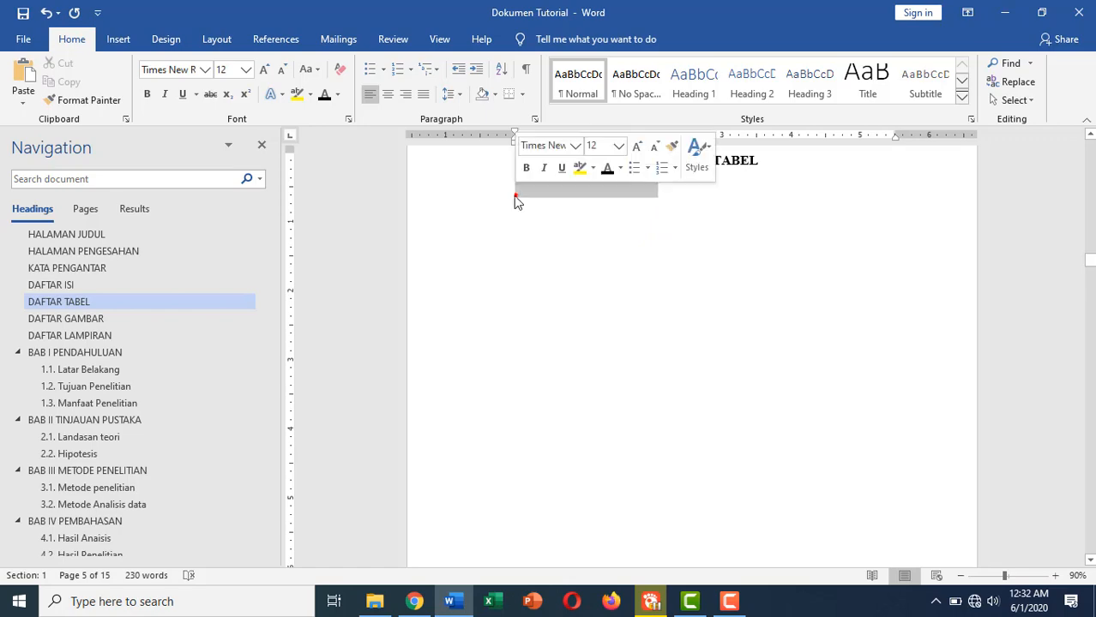
left_click(513, 197)
scroll(516, 196, "up", 3)
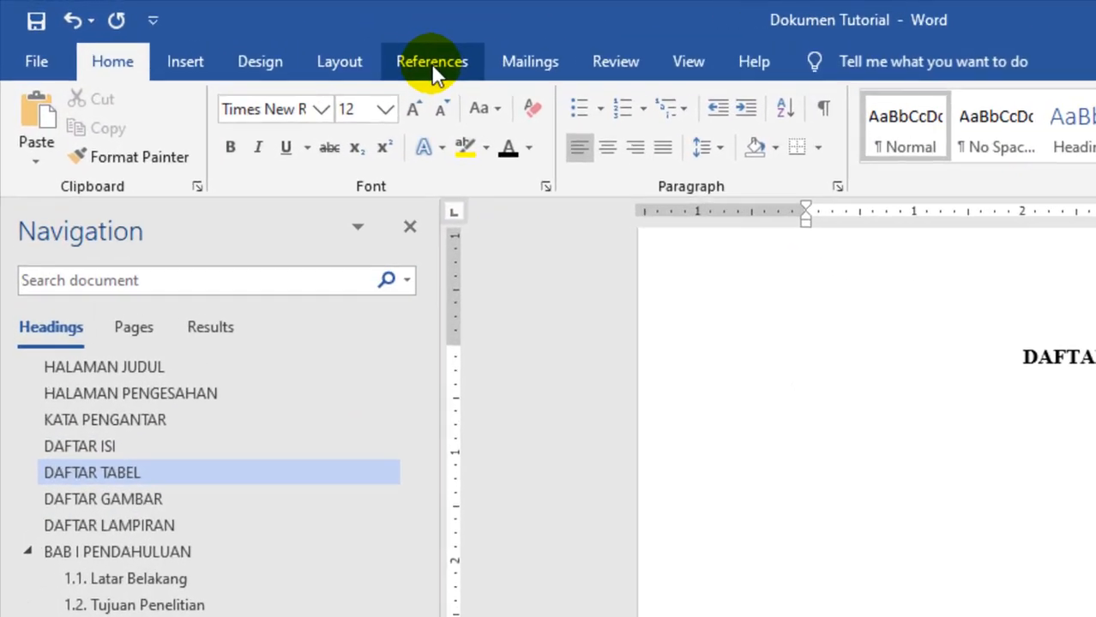
left_click(432, 64)
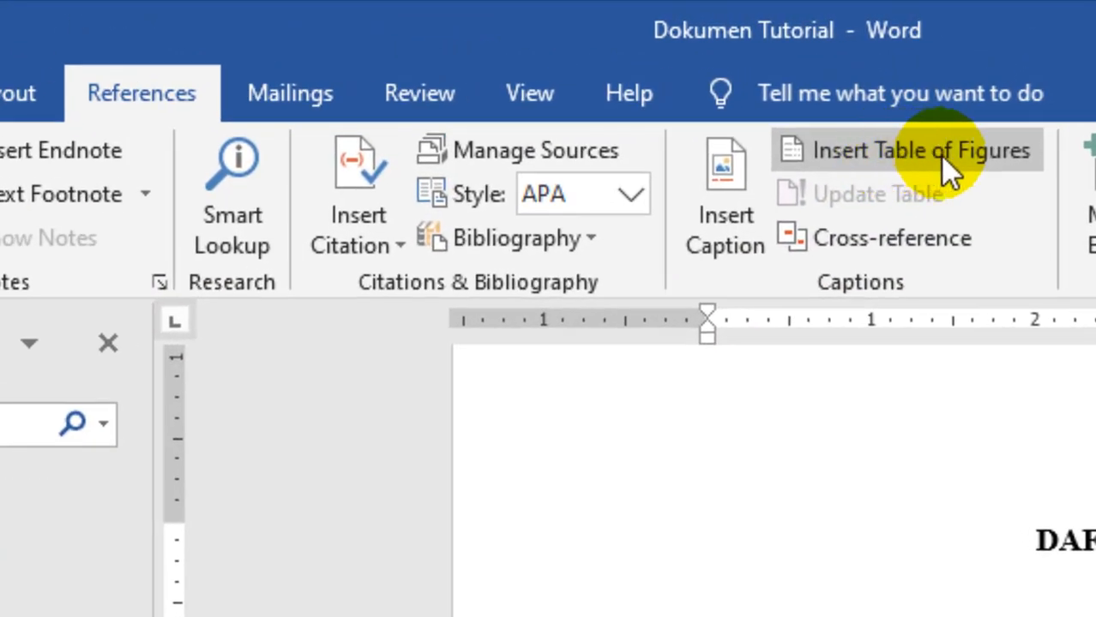
left_click(876, 151)
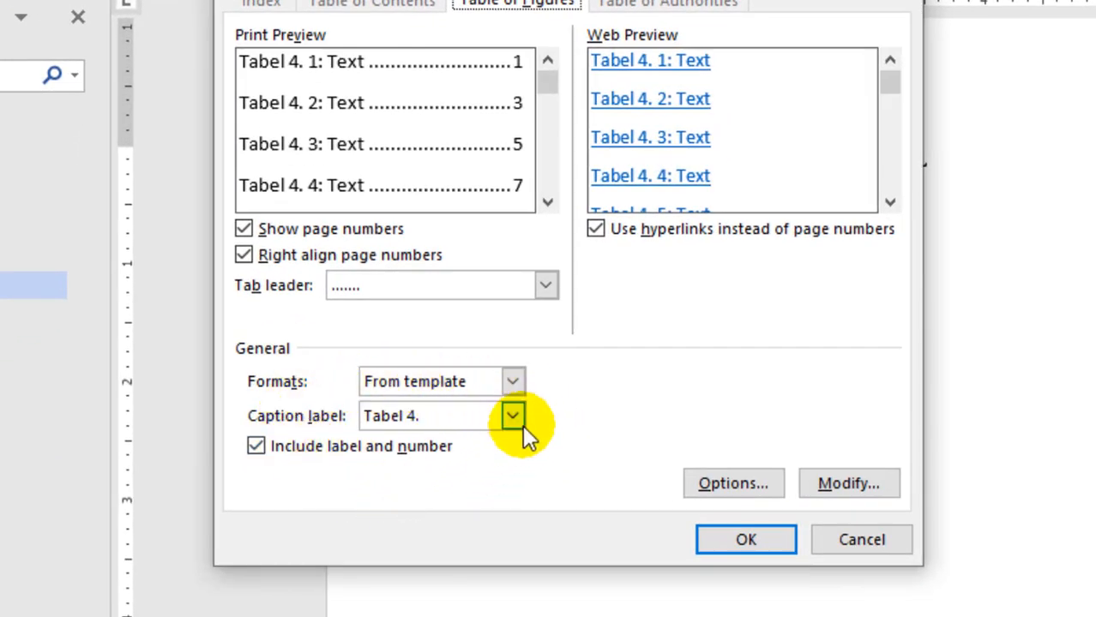
left_click(514, 416)
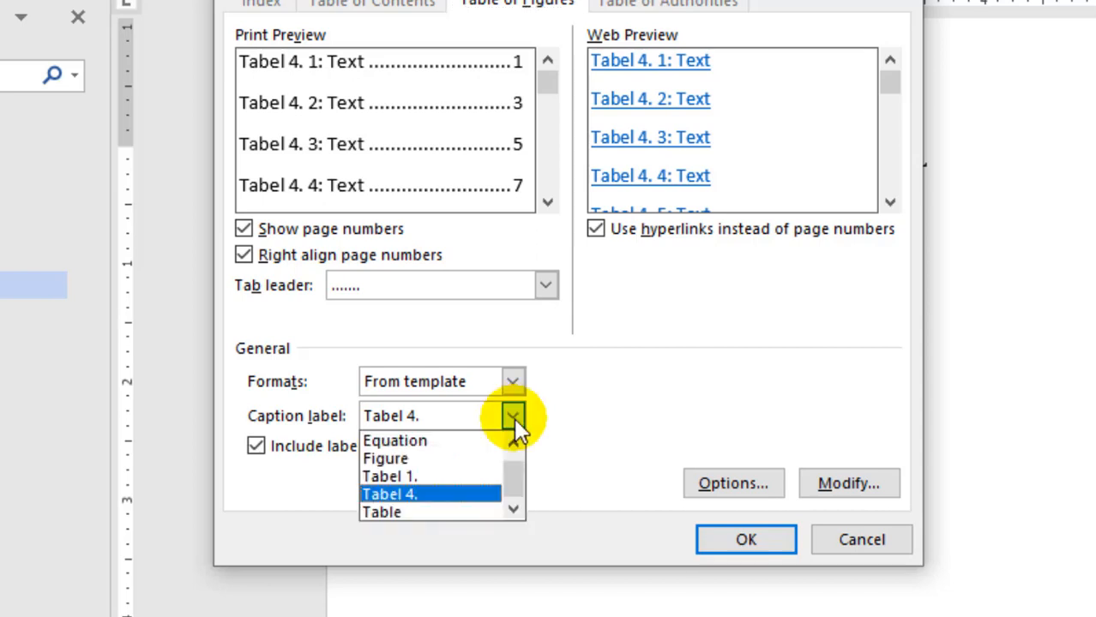
left_click(412, 479)
left_click(714, 546)
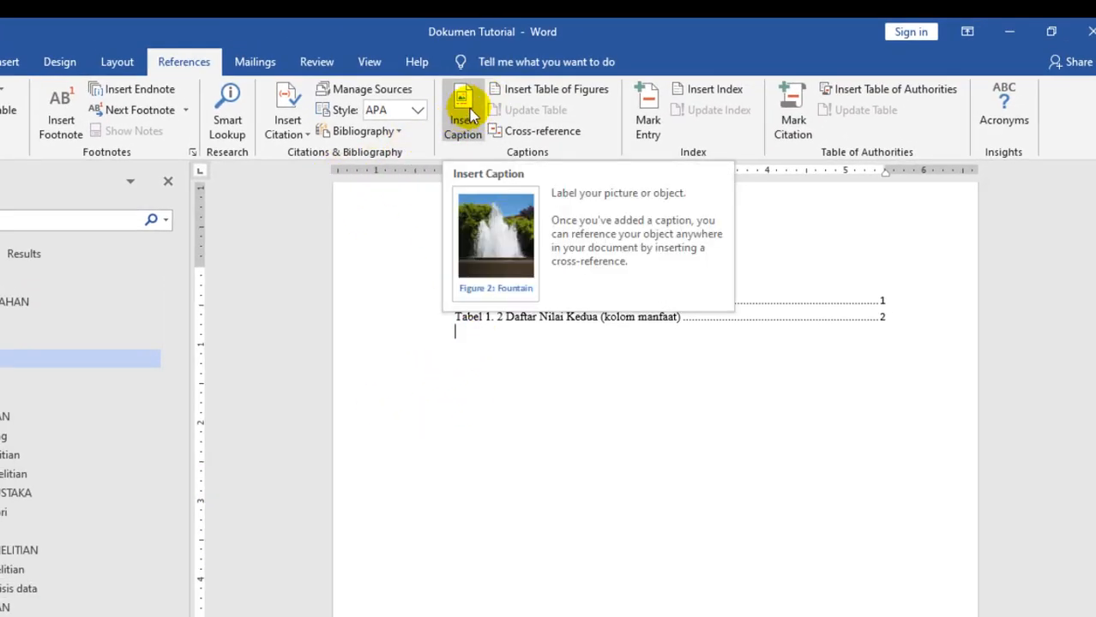
Insert a table of figures for the caption label "Tabel 4." below the first list and remove the blank line between the two lists
left_click(524, 90)
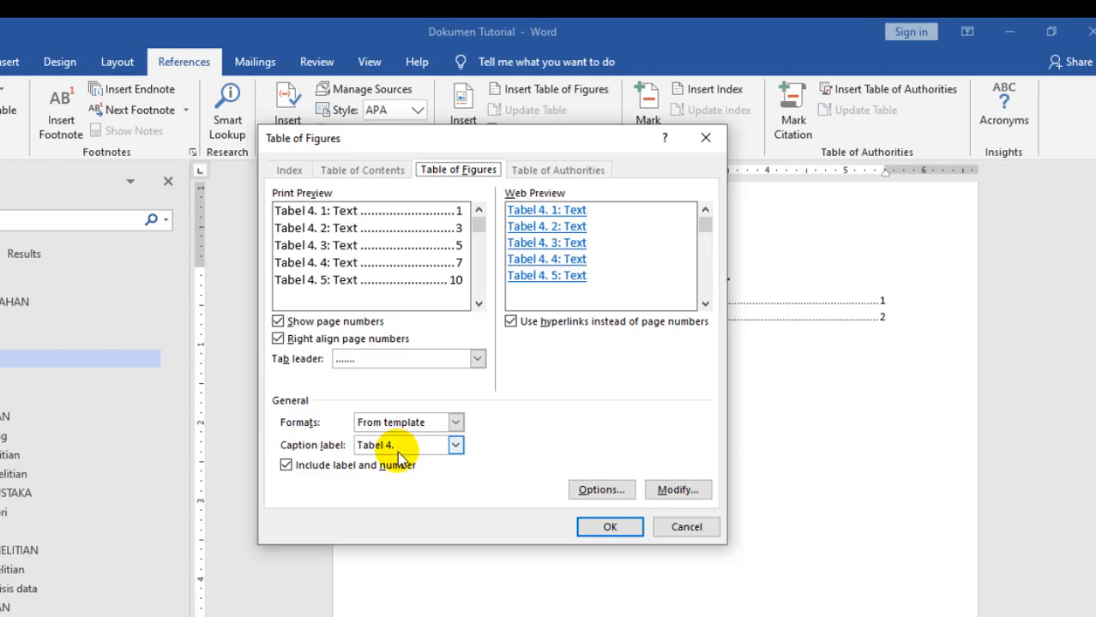
left_click(608, 527)
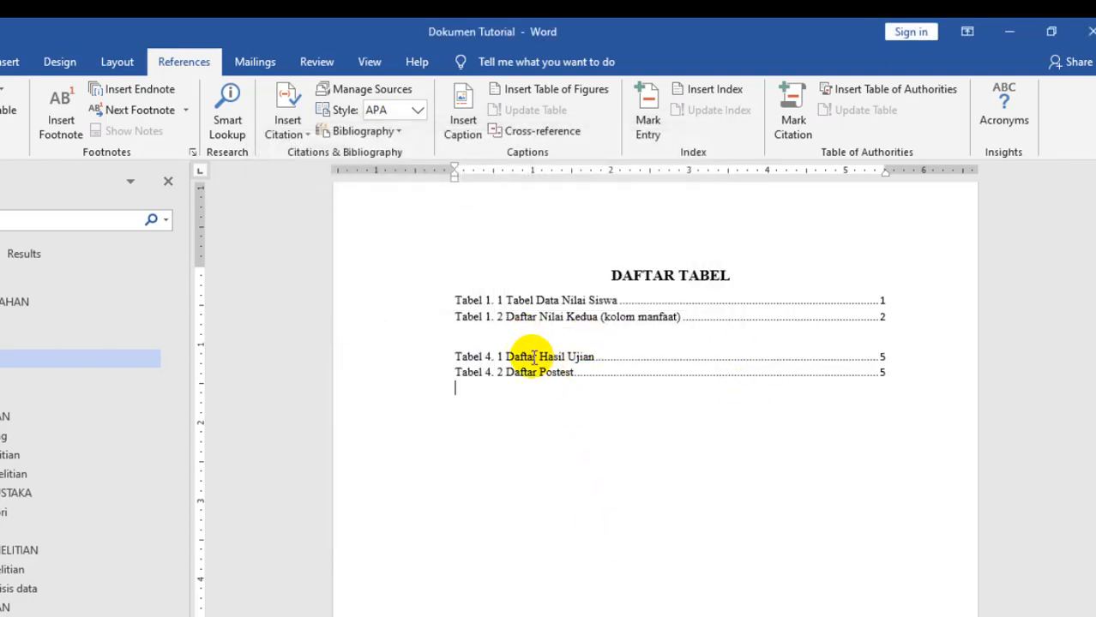
left_click(505, 336)
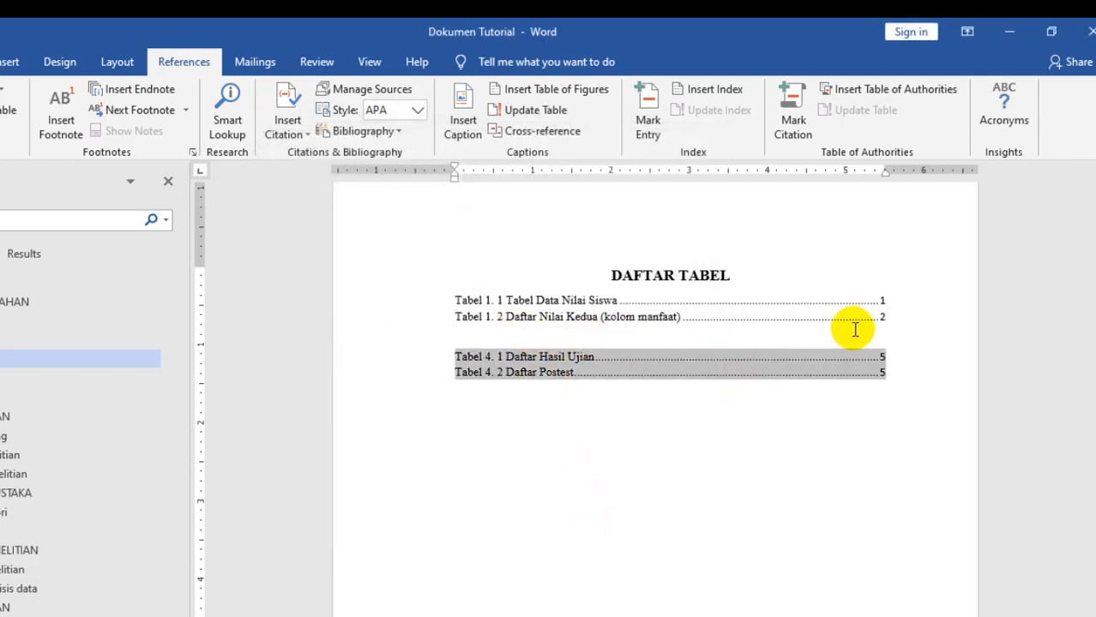
left_click(880, 319)
left_click_drag(889, 317, 893, 320)
left_click(893, 322)
left_click(893, 317)
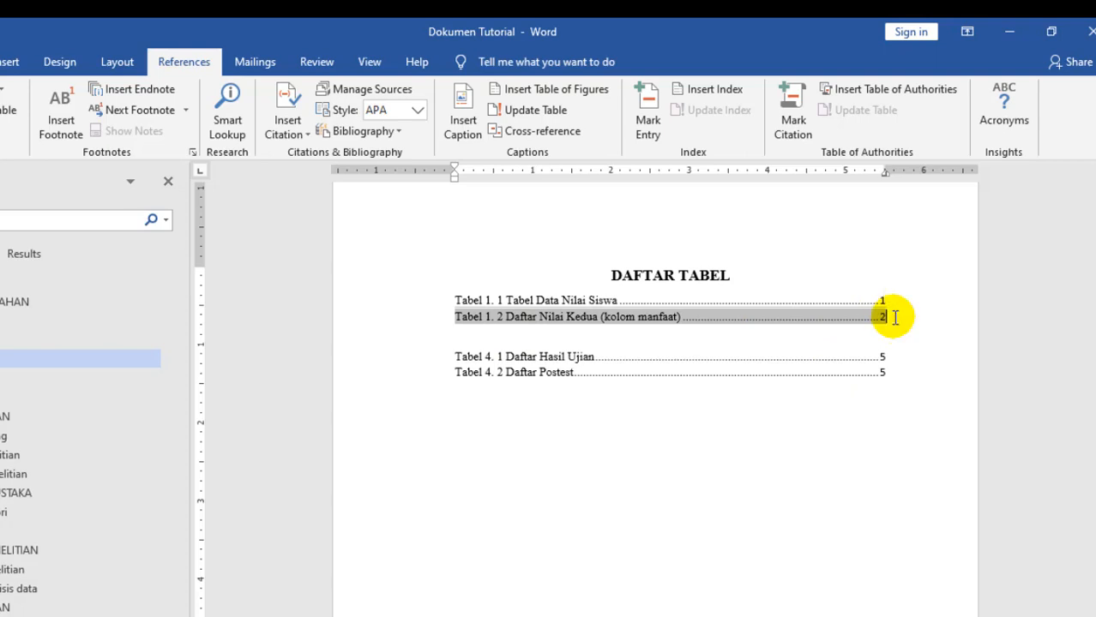
key("Delete")
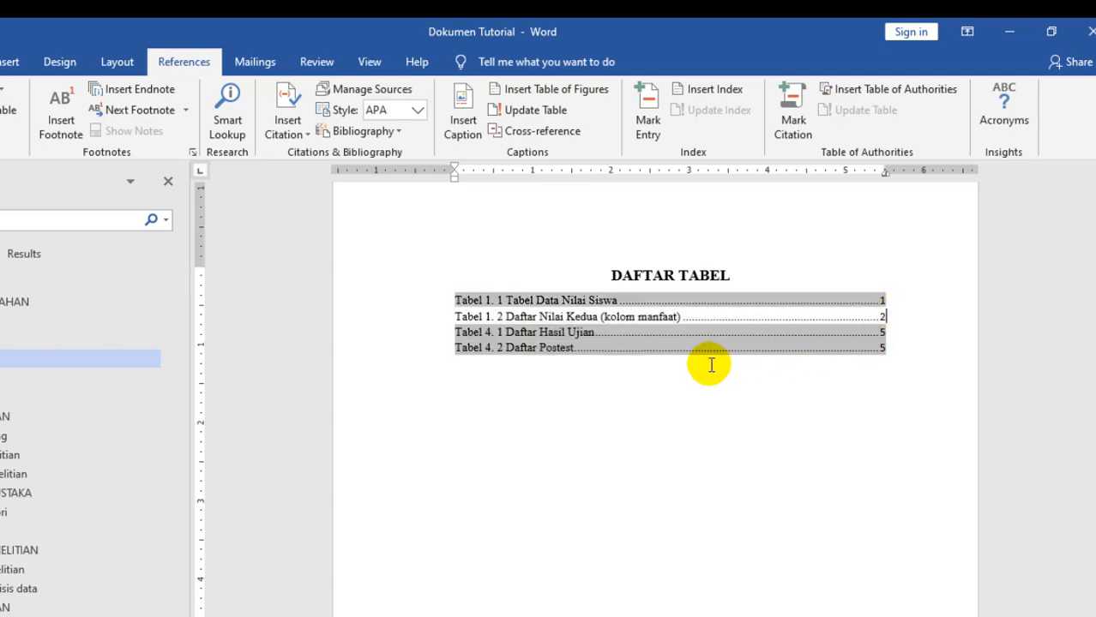
Select all entries of both table lists under the heading DAFTAR TABEL and update their fields
left_click(680, 341)
left_click(680, 332)
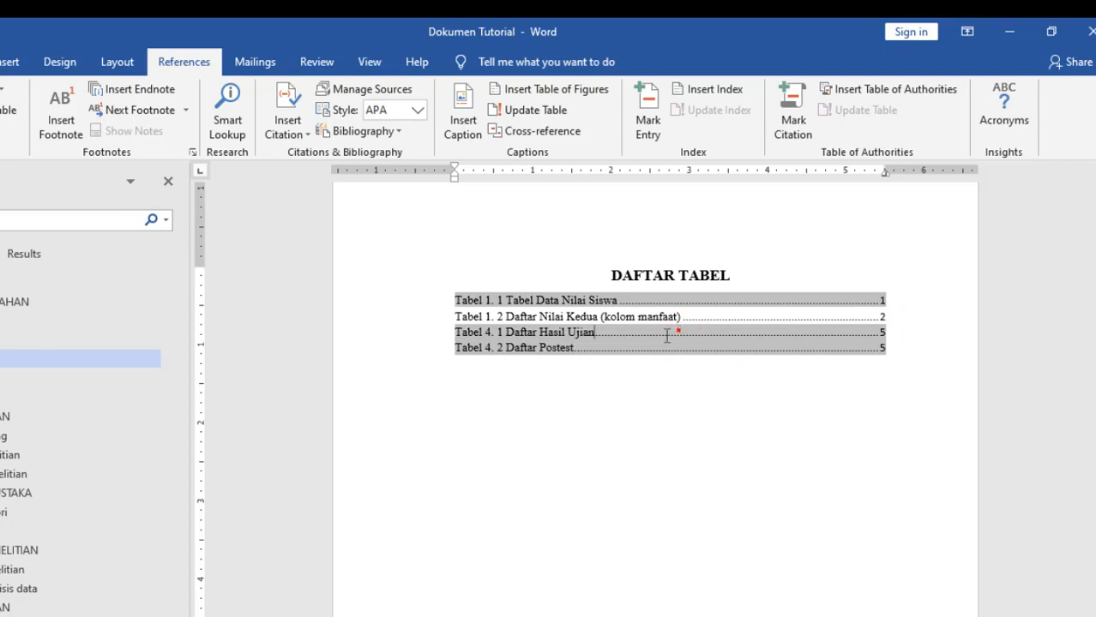
double_click(540, 311)
left_click(518, 300)
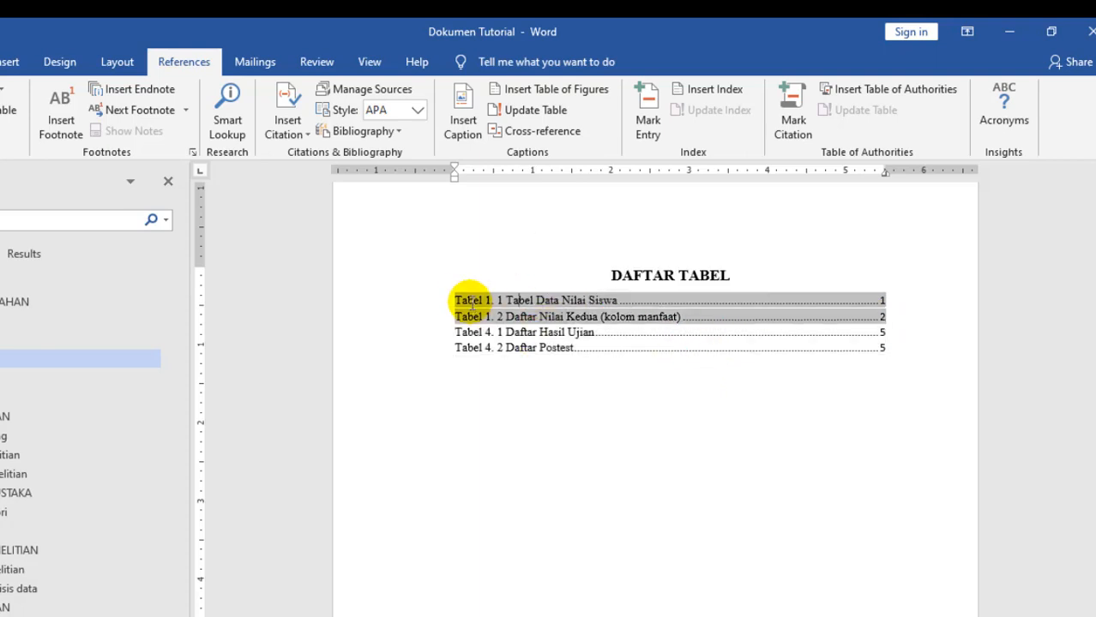
left_click_drag(463, 297, 775, 344)
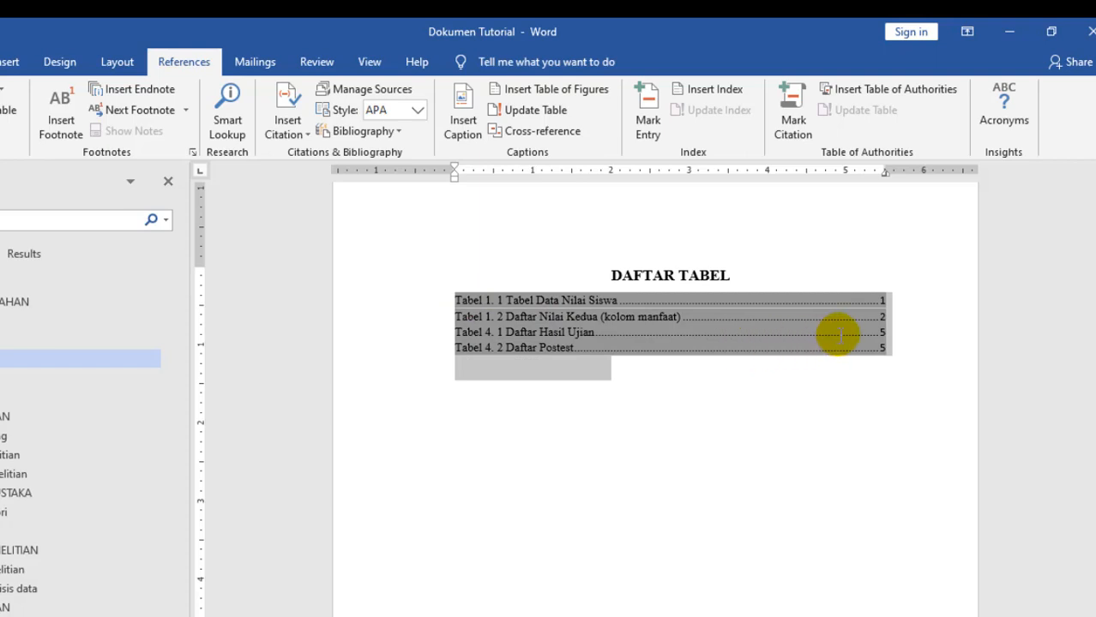
right_click(558, 335)
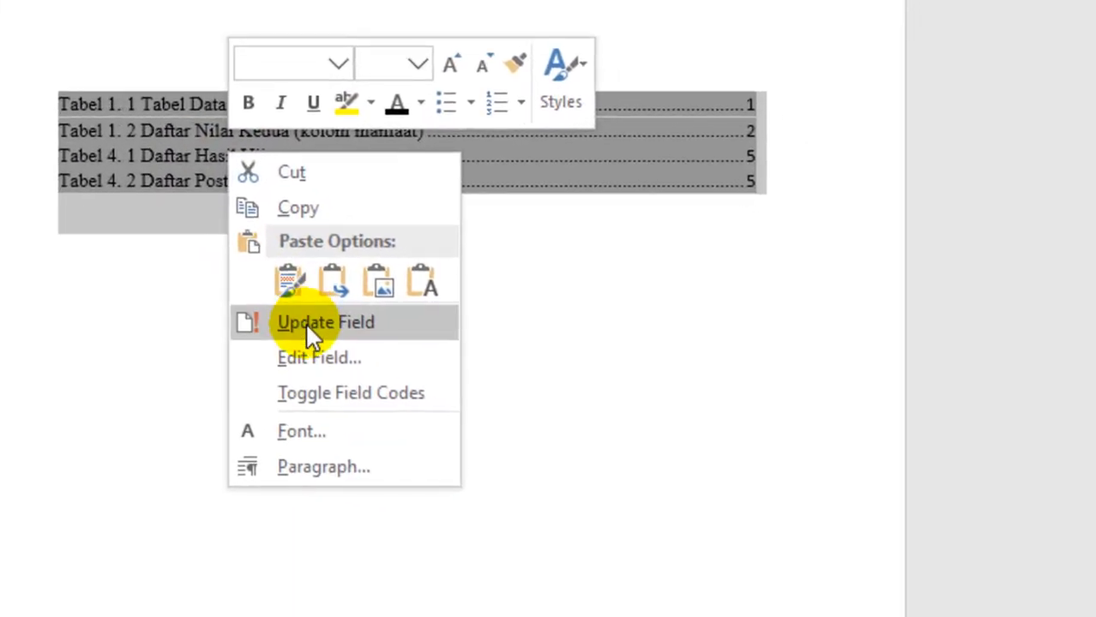
left_click(103, 376)
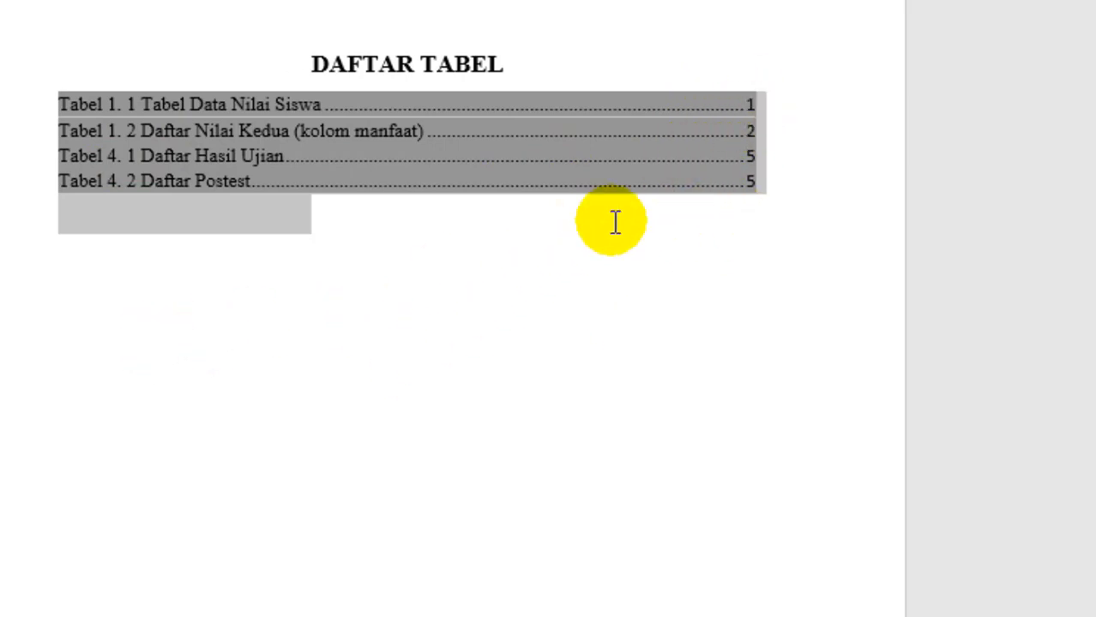
right_click(226, 131)
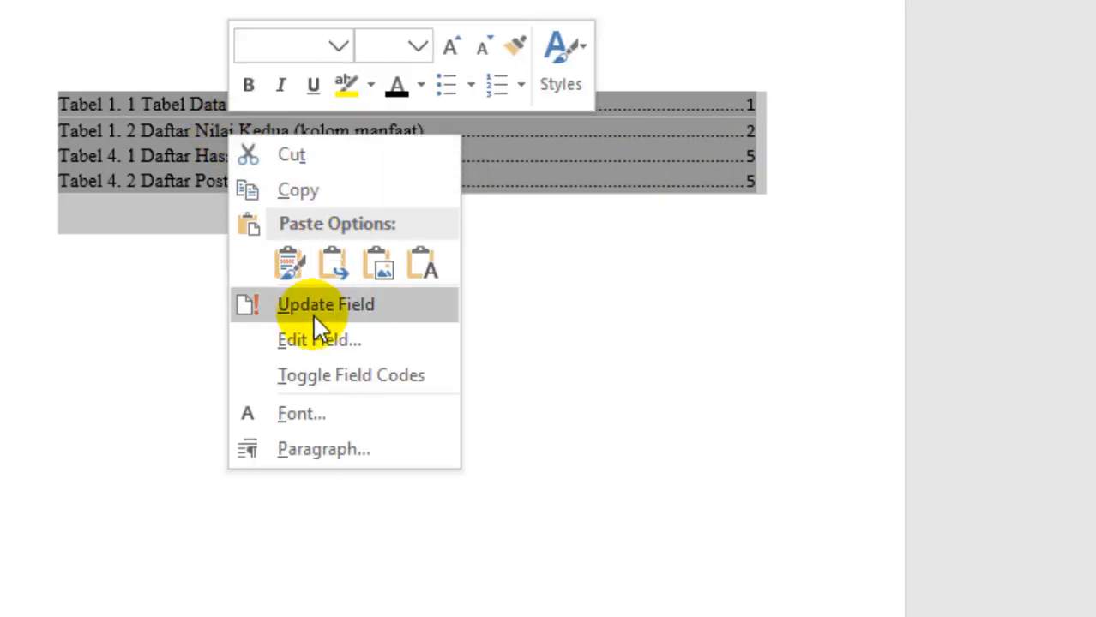
left_click(272, 313)
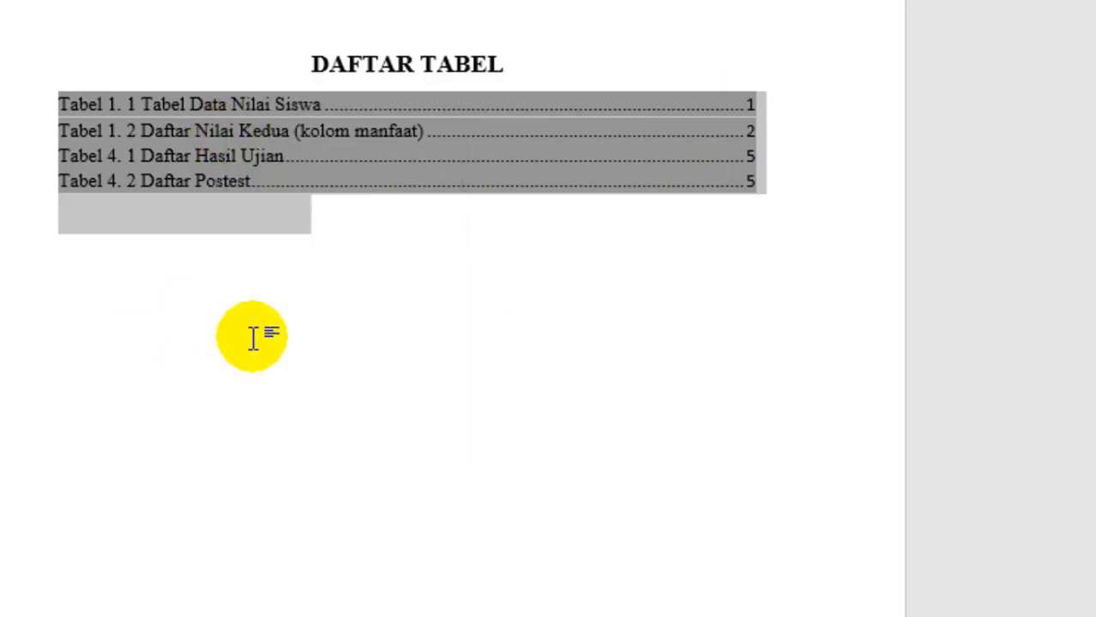
scroll(266, 335, "up", 3)
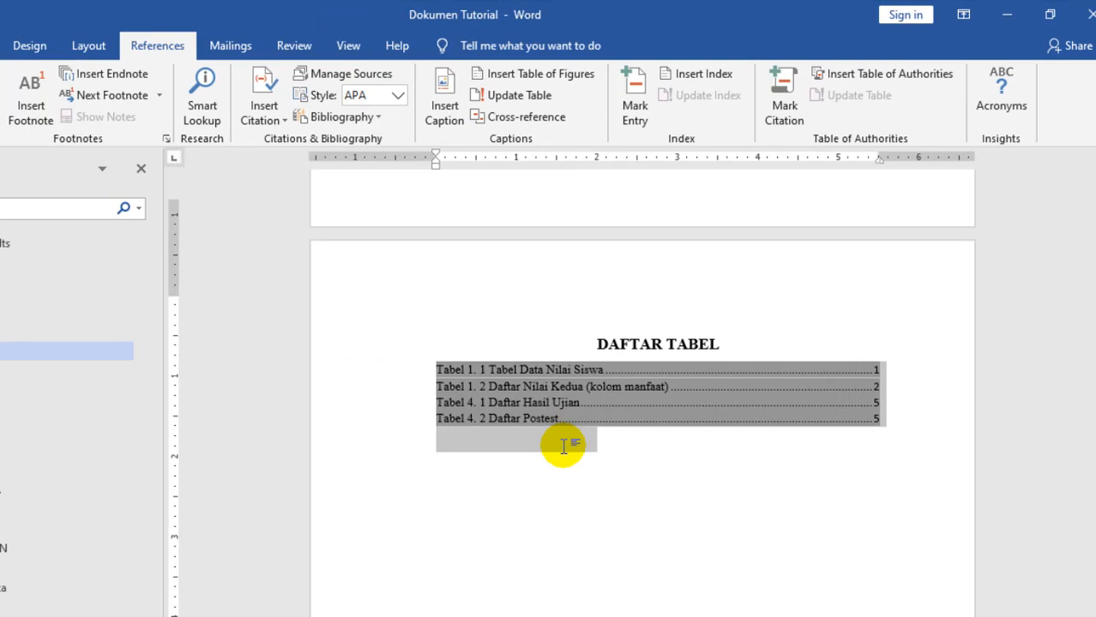
scroll(265, 377, "down", 3)
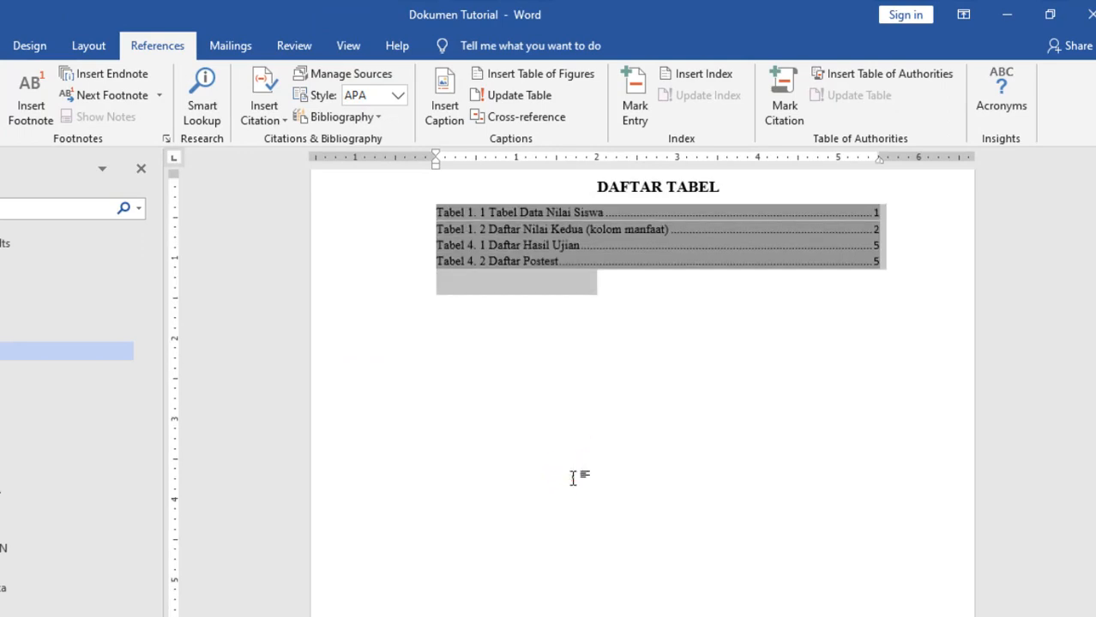
left_click(261, 271)
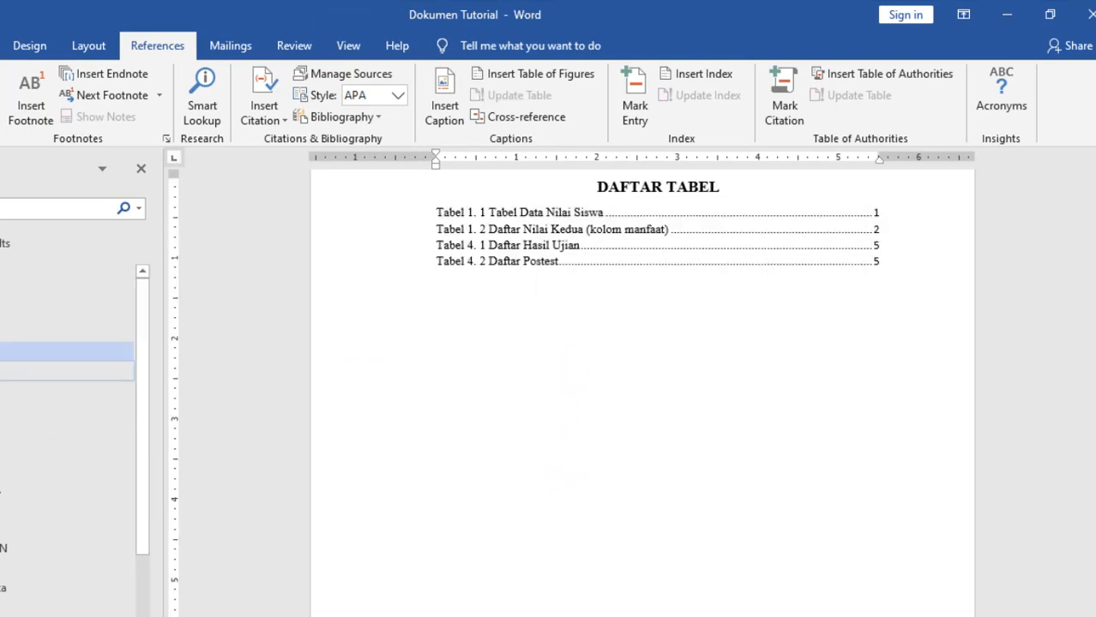
Make the heading DAFTAR GAMBAR bold and centre it on its page
left_click(17, 370)
scroll(514, 413, "up", 5)
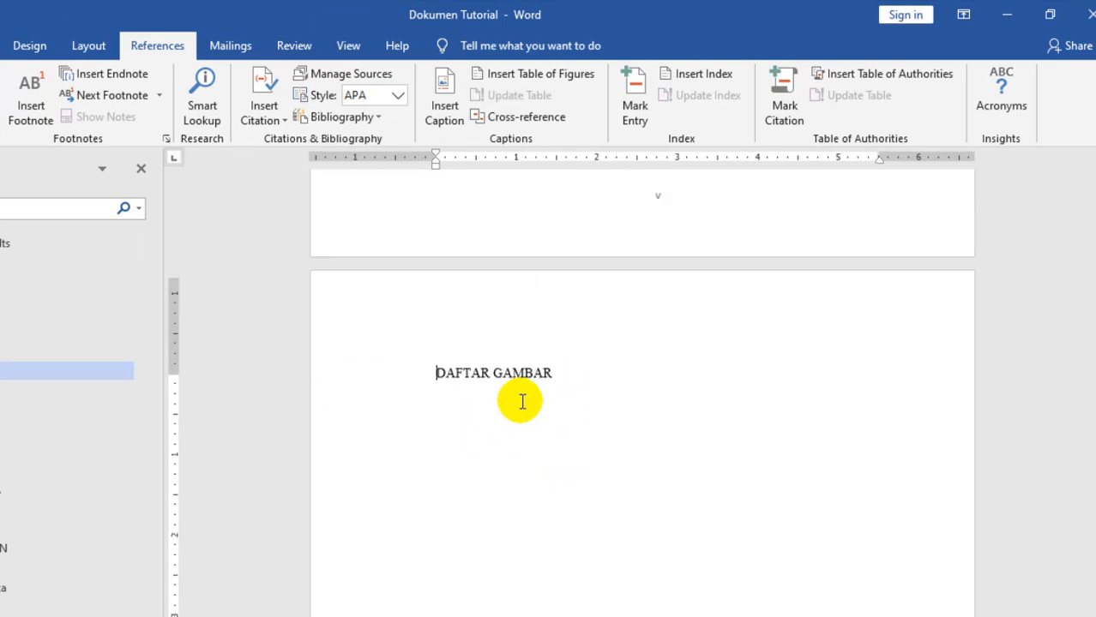
left_click_drag(557, 428, 436, 418)
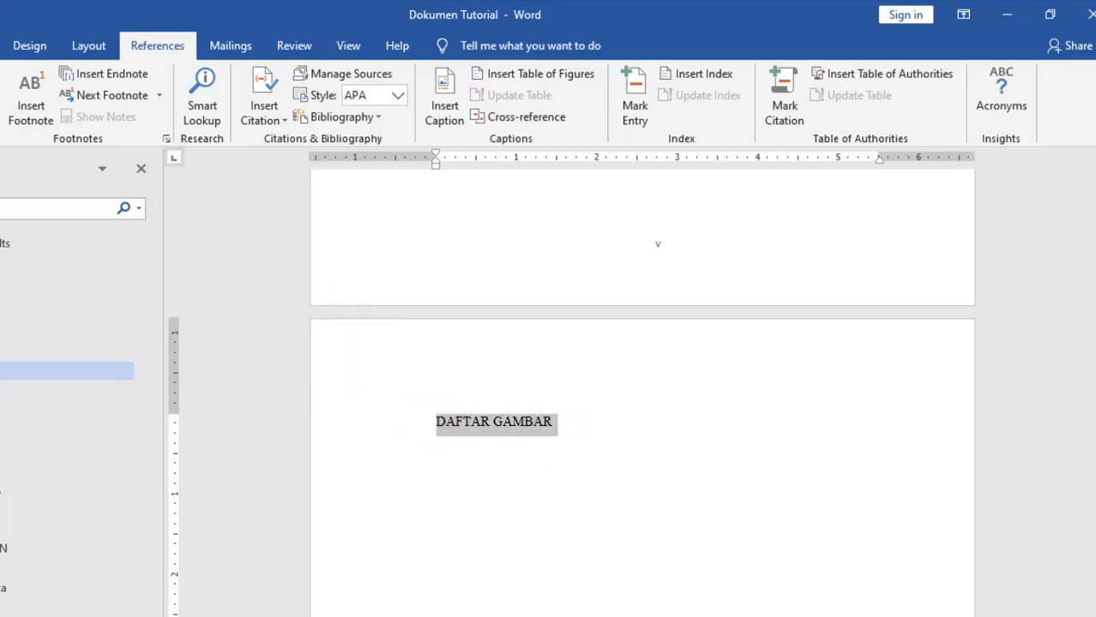
left_click(0, 45)
left_click(7, 111)
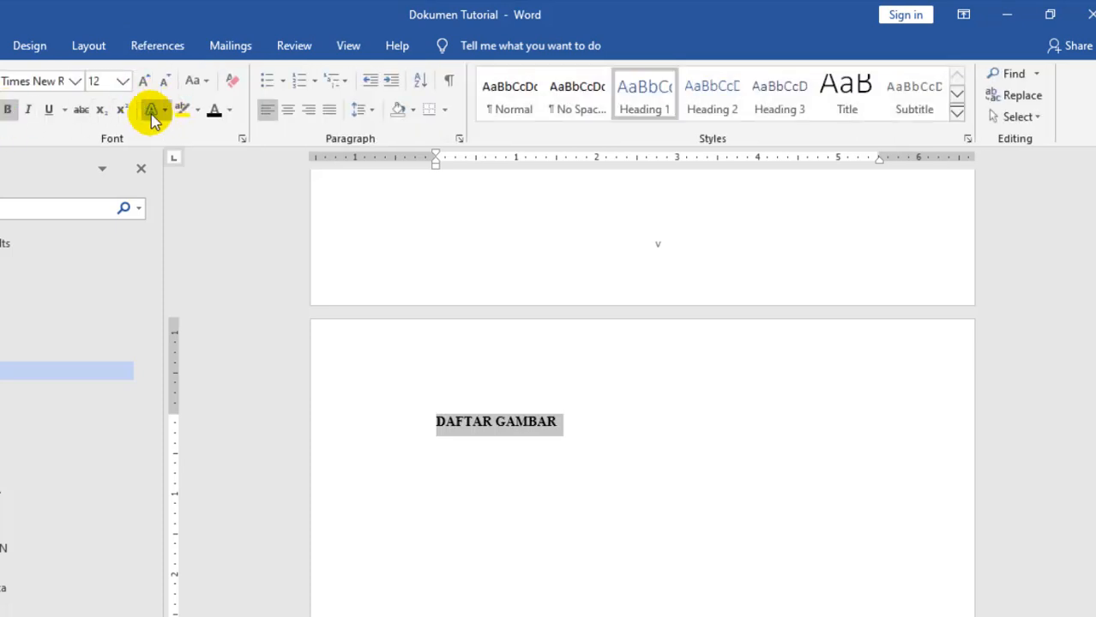
left_click(290, 114)
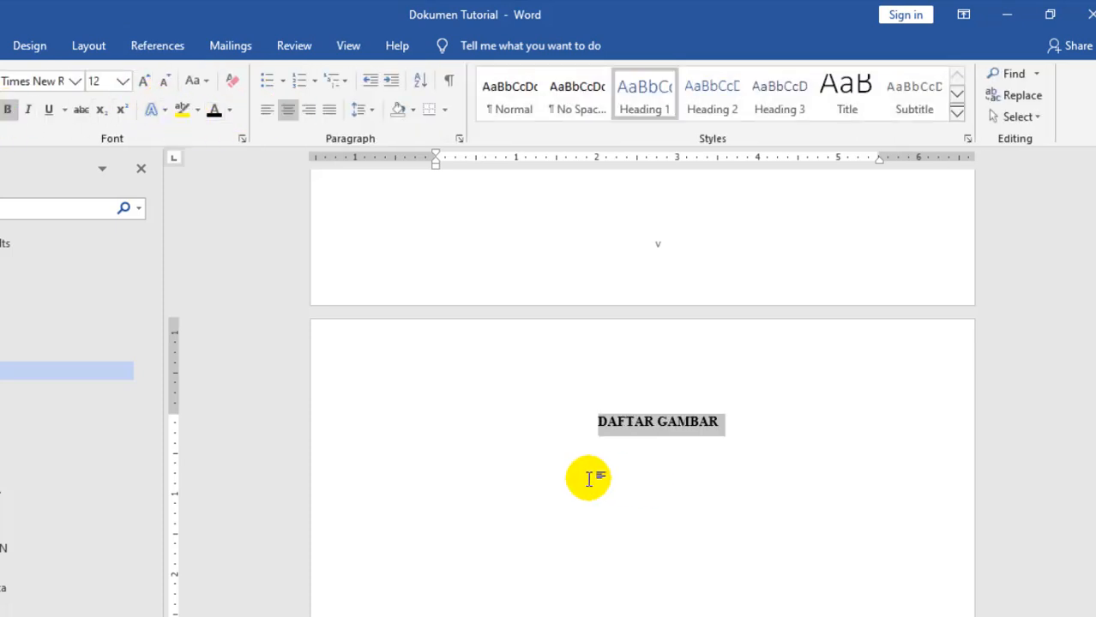
left_click(467, 474)
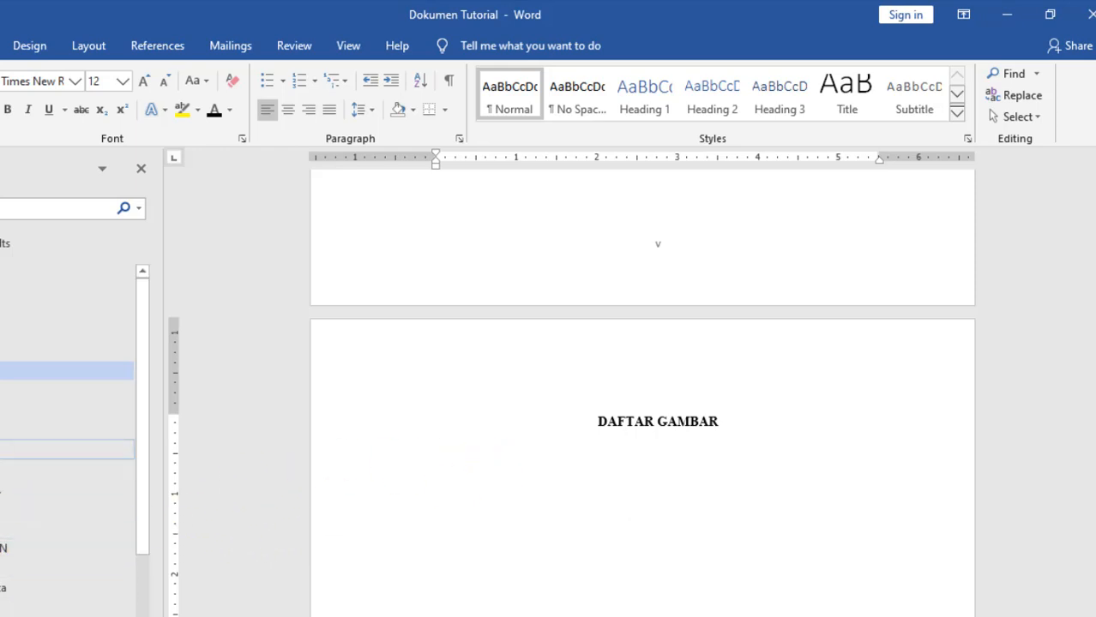
Insert the picture "Faficon latihan" from the Pictures folder on the line below the heading "Tujuan Penelitian" in chapter I
left_click(120, 450)
scroll(532, 313, "up", 2)
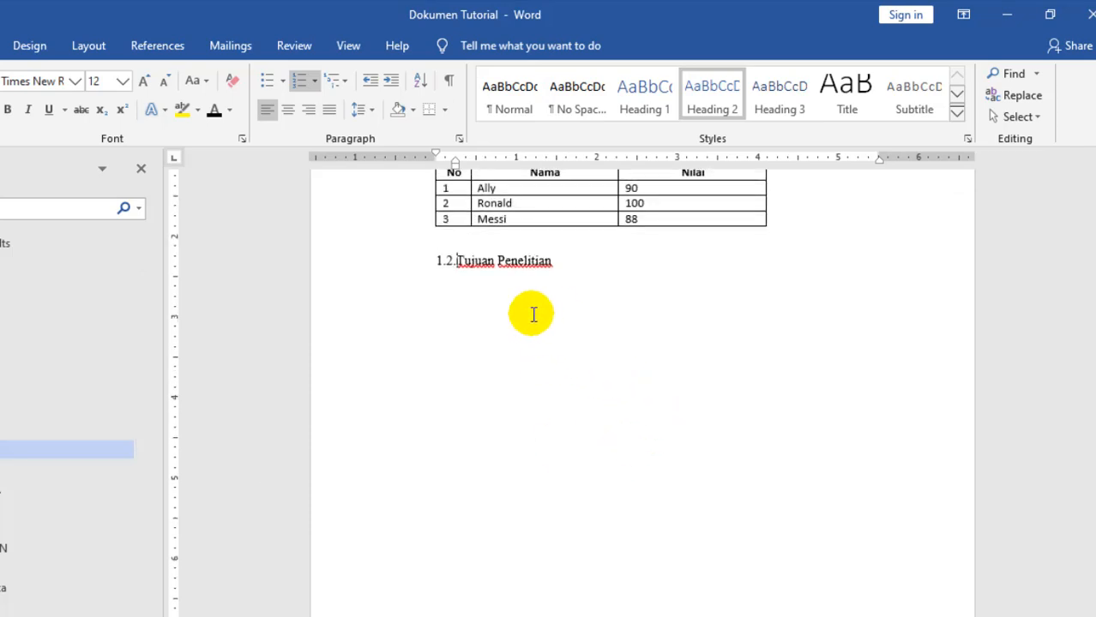
left_click(468, 308)
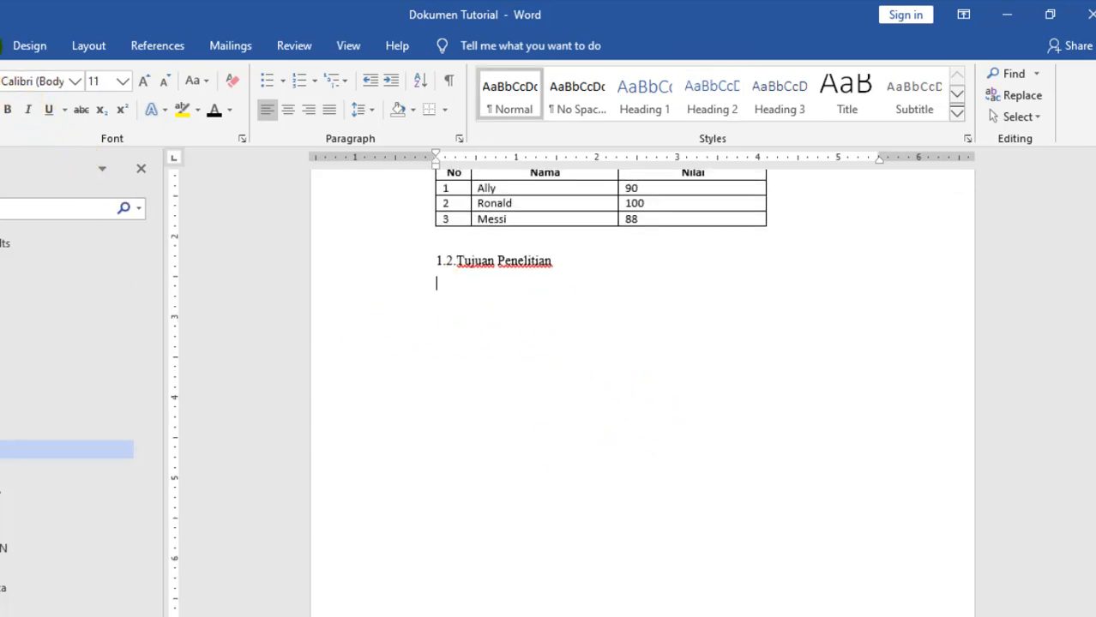
left_click(2, 45)
left_click(24, 93)
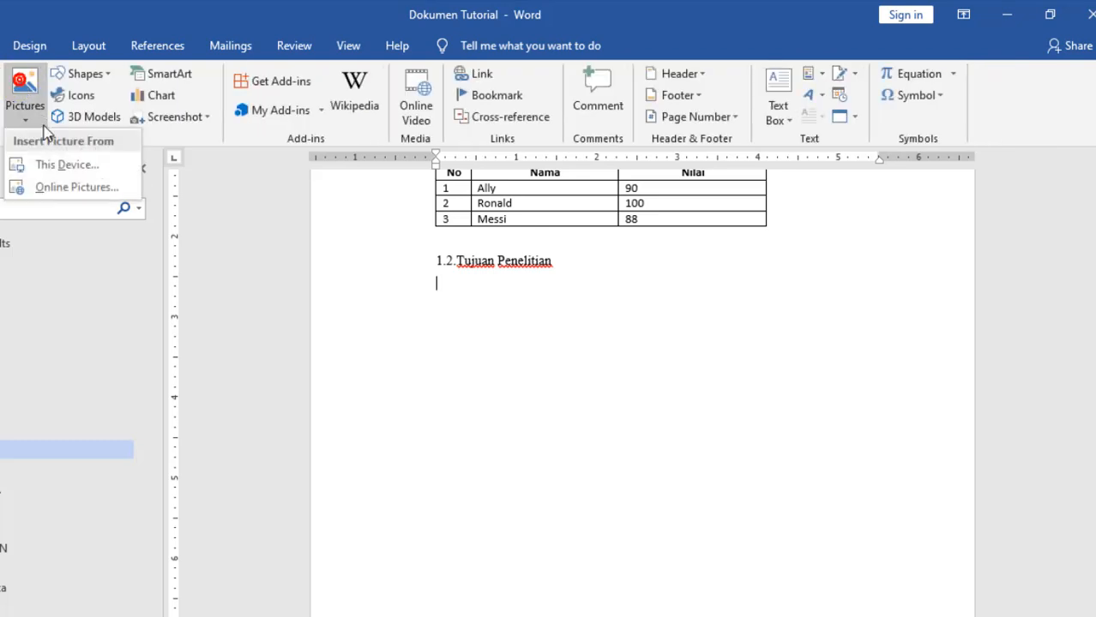
left_click(38, 164)
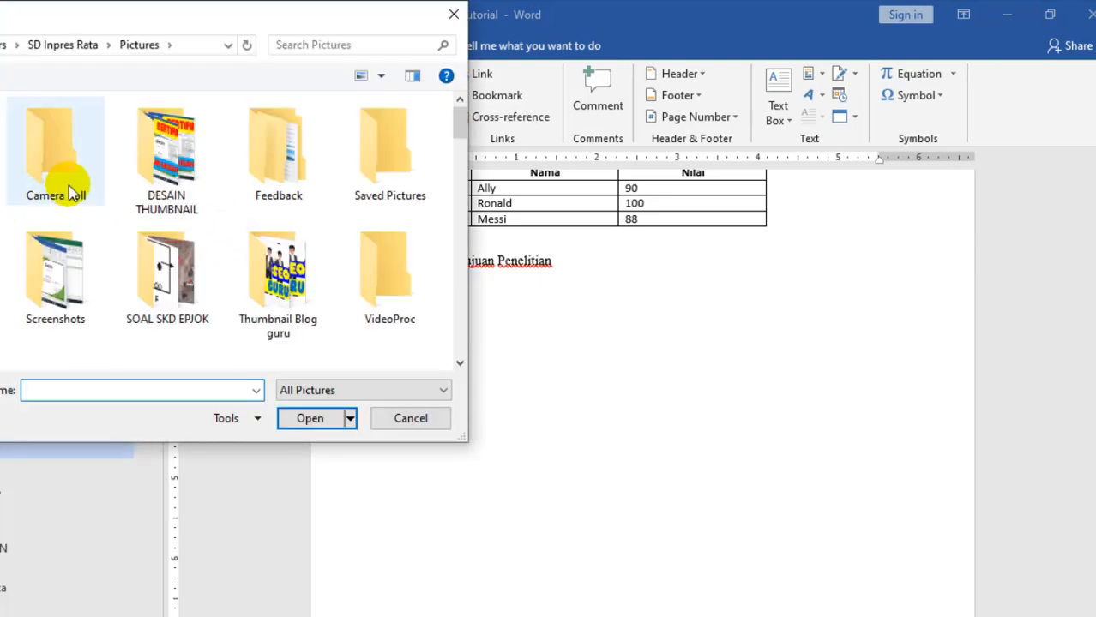
scroll(318, 306, "down", 5)
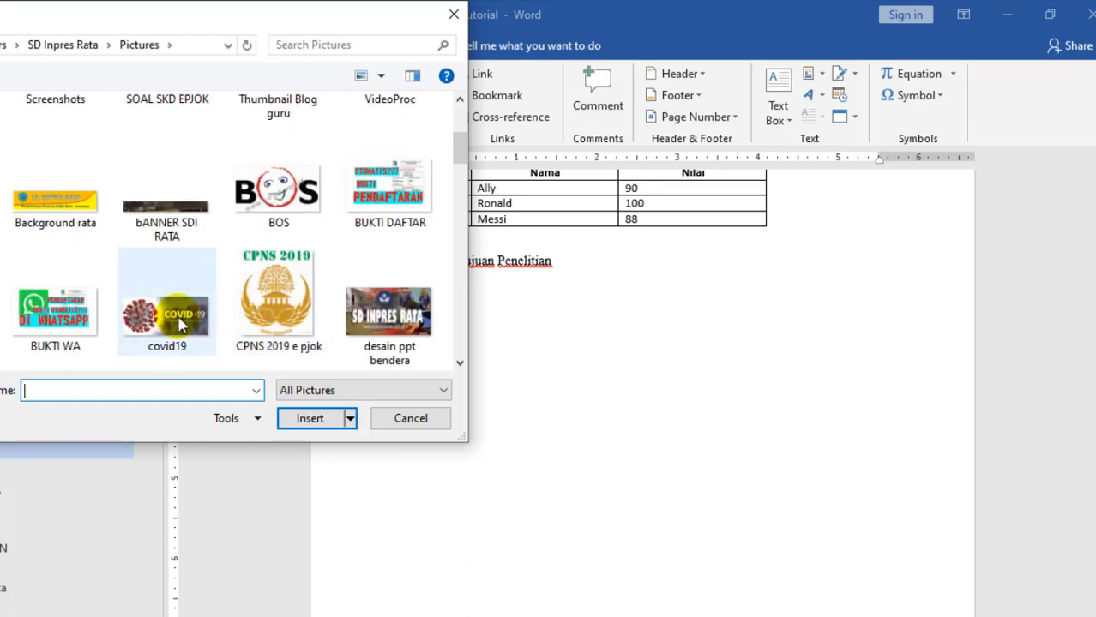
scroll(360, 300, "up", 2)
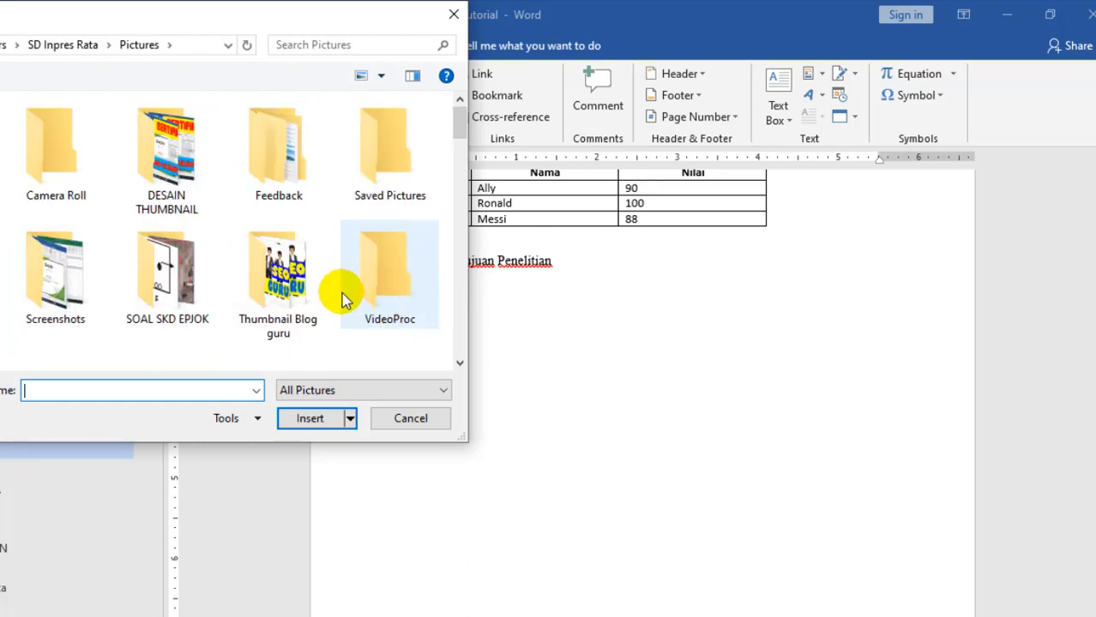
scroll(338, 298, "down", 5)
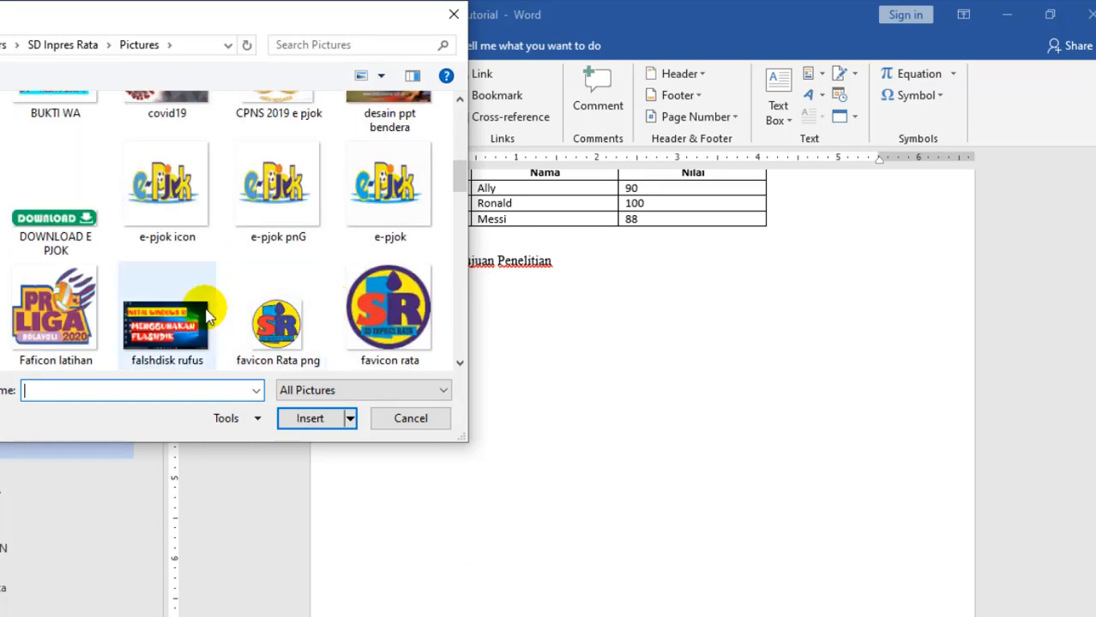
double_click(61, 333)
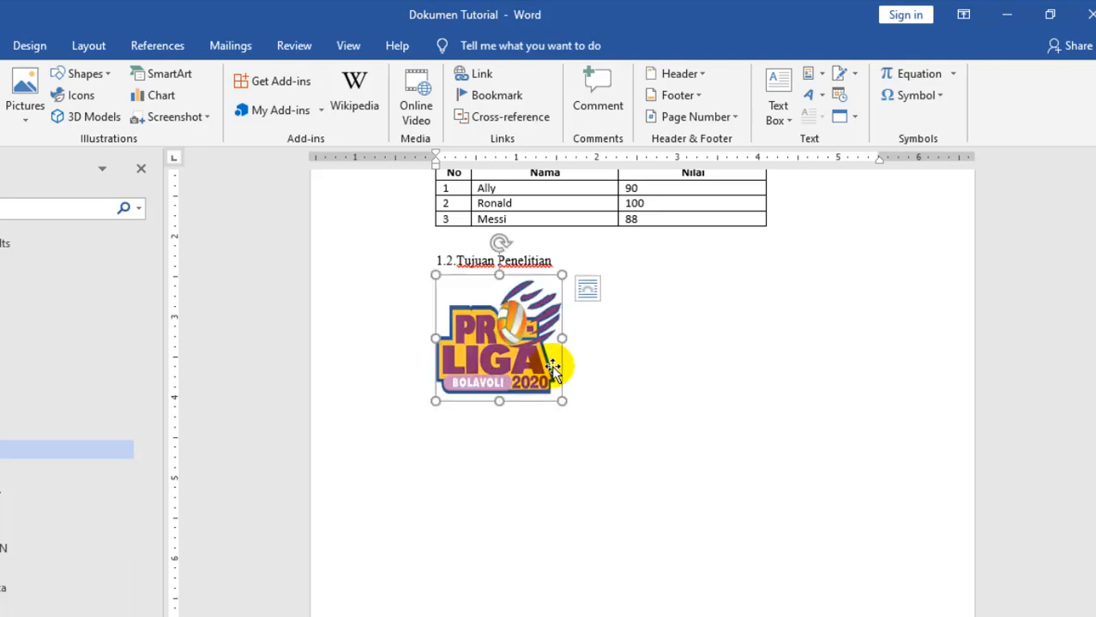
Set the Pro Liga picture's text wrapping to Top and Bottom and enlarge it proportionally to about twice its size
left_click(588, 293)
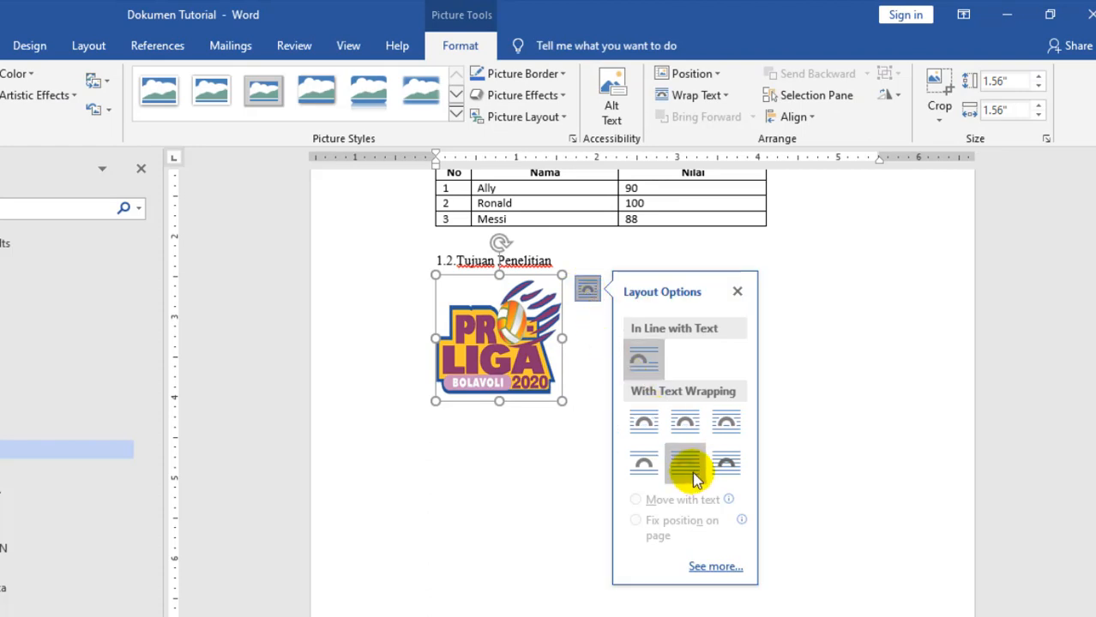
left_click(650, 464)
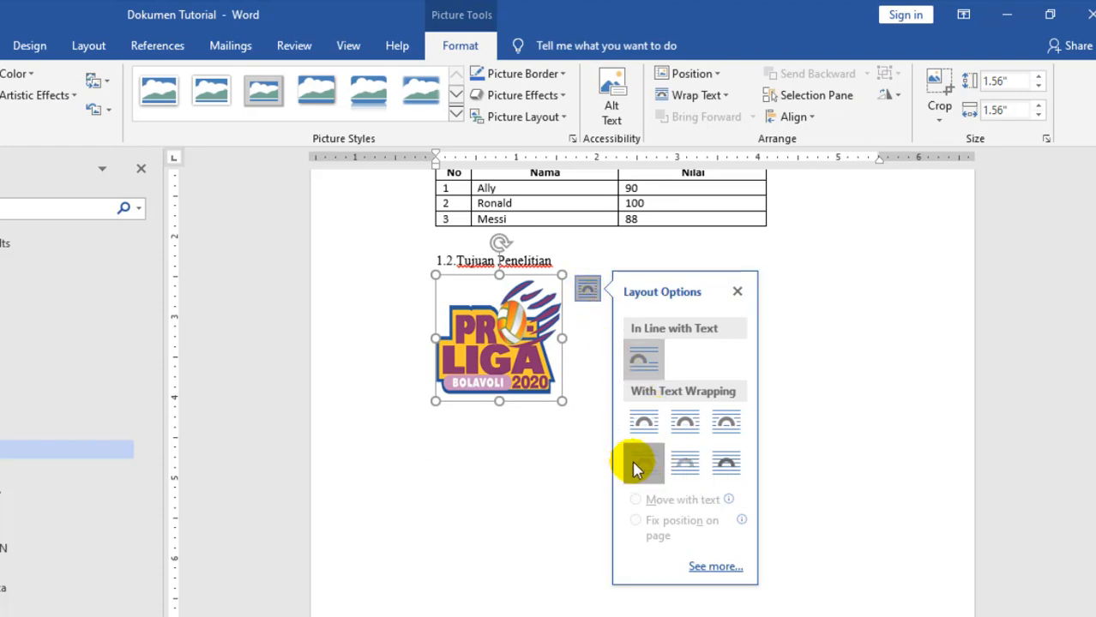
left_click(599, 386)
left_click(557, 392)
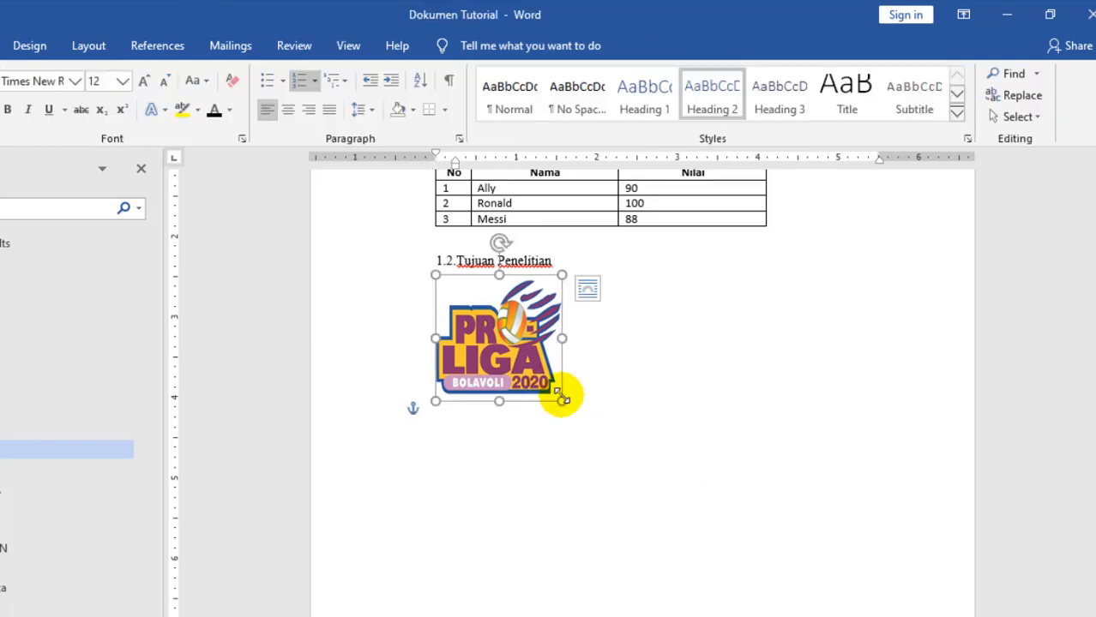
left_click_drag(560, 395, 694, 455)
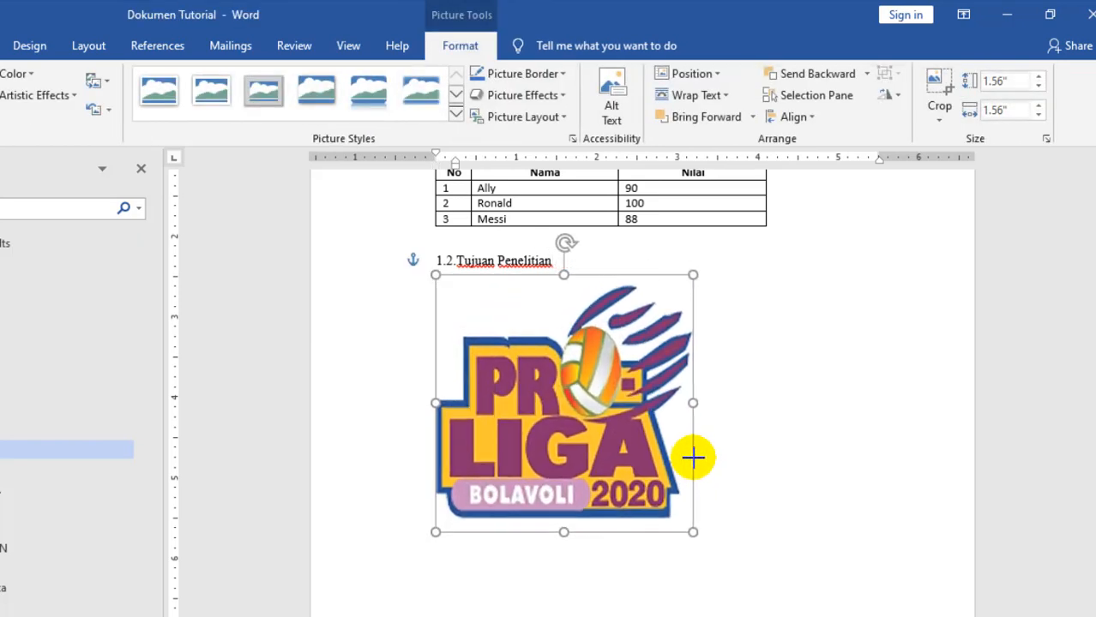
Add the text "Gambar Prolioga" on a new line directly below the Pro Liga picture
left_click(721, 511)
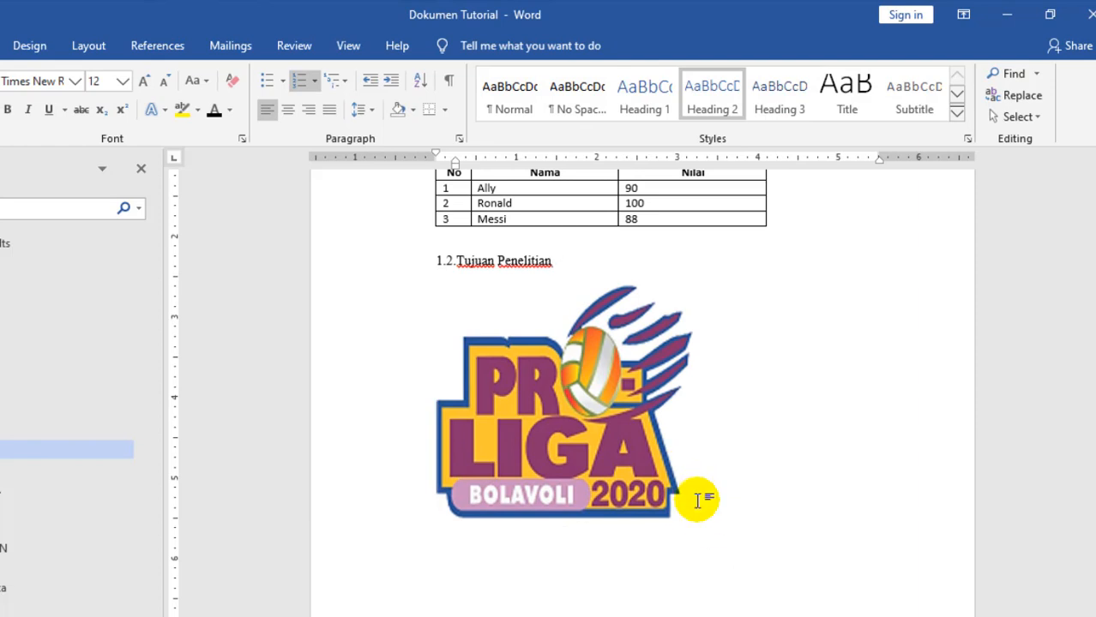
key("Return")
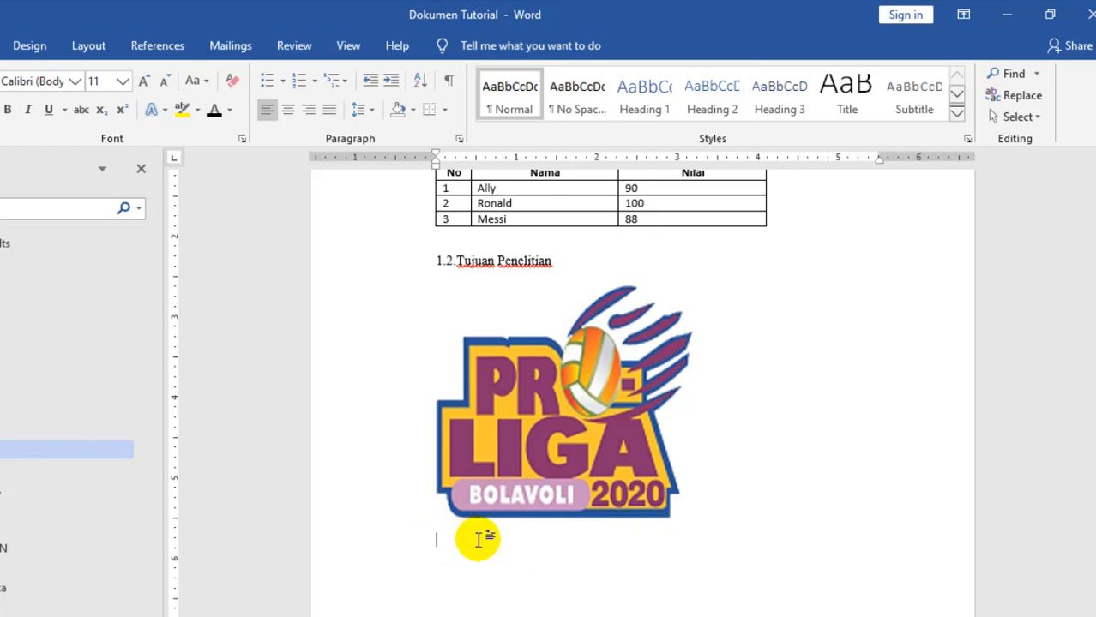
type("Gambar Prolioga")
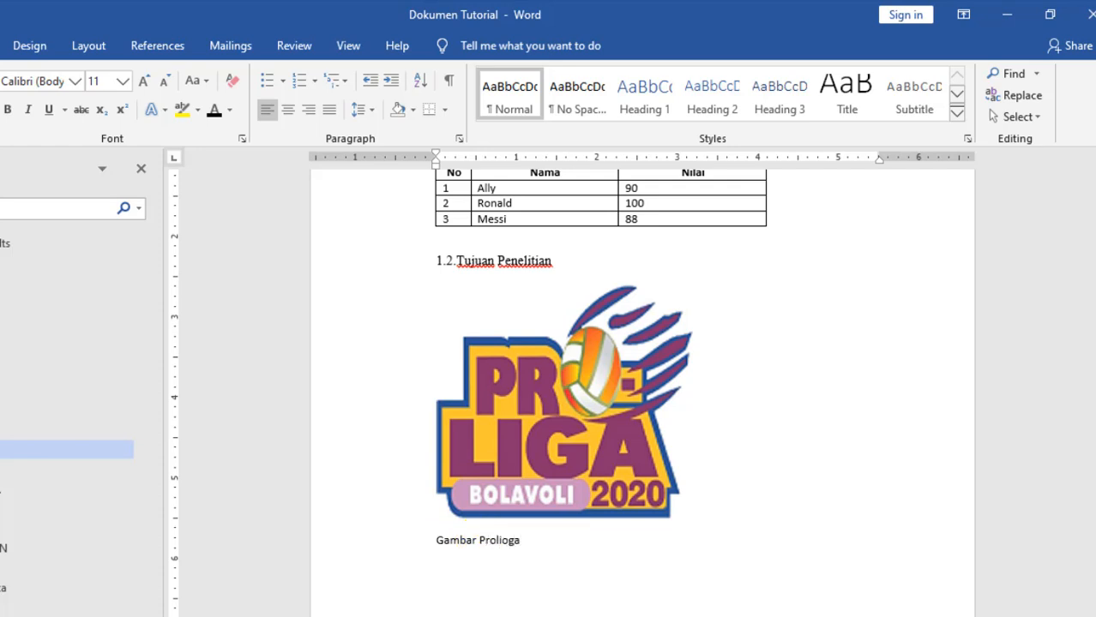
left_click(432, 540)
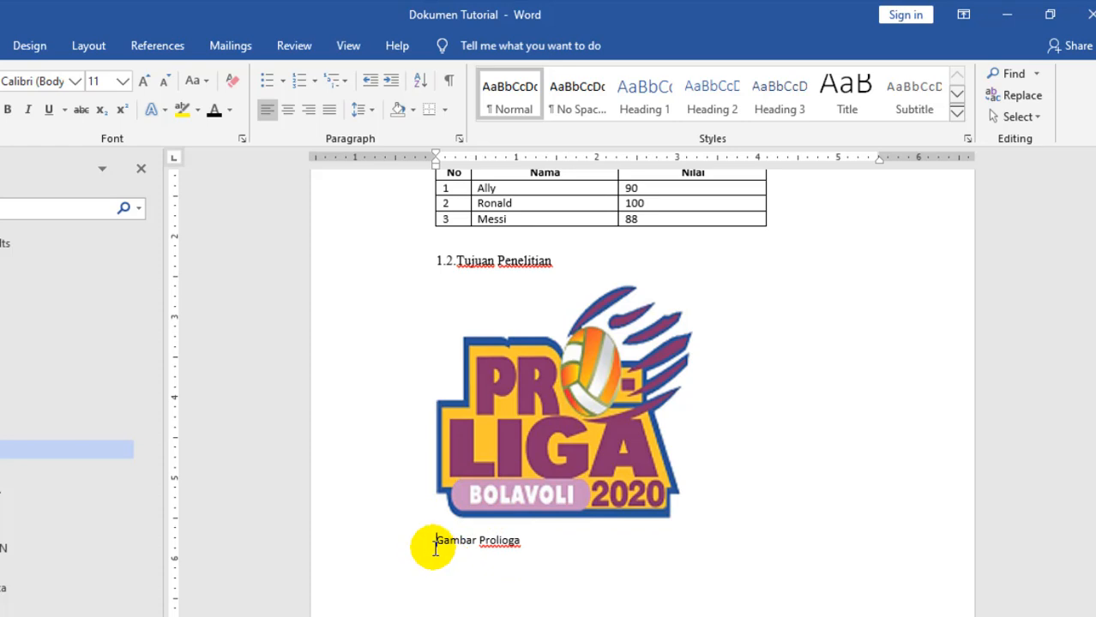
left_click(168, 52)
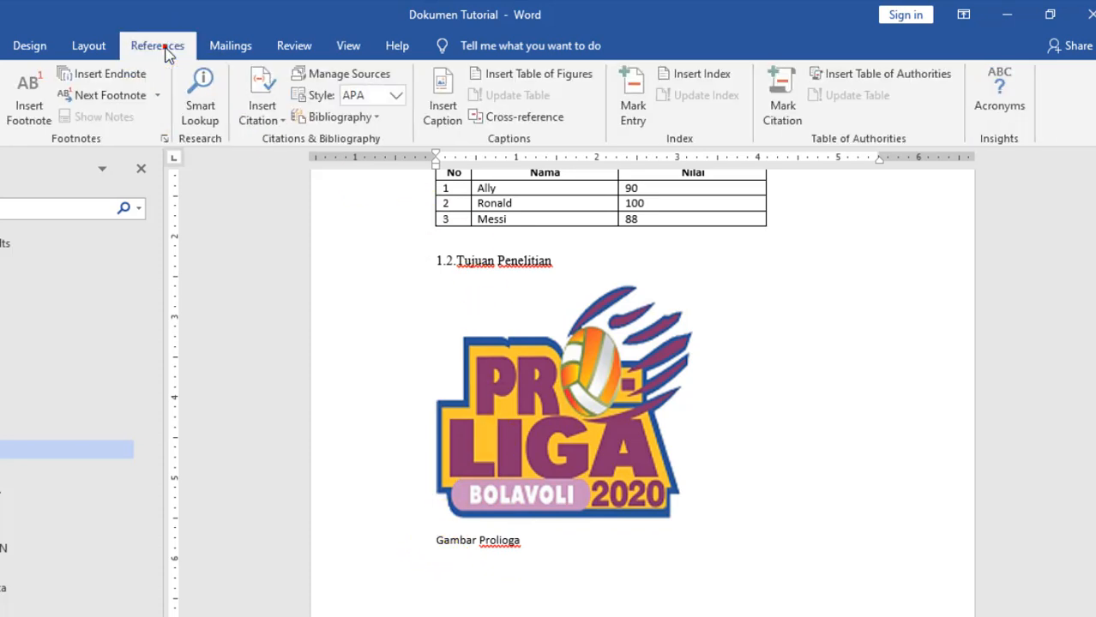
left_click(452, 123)
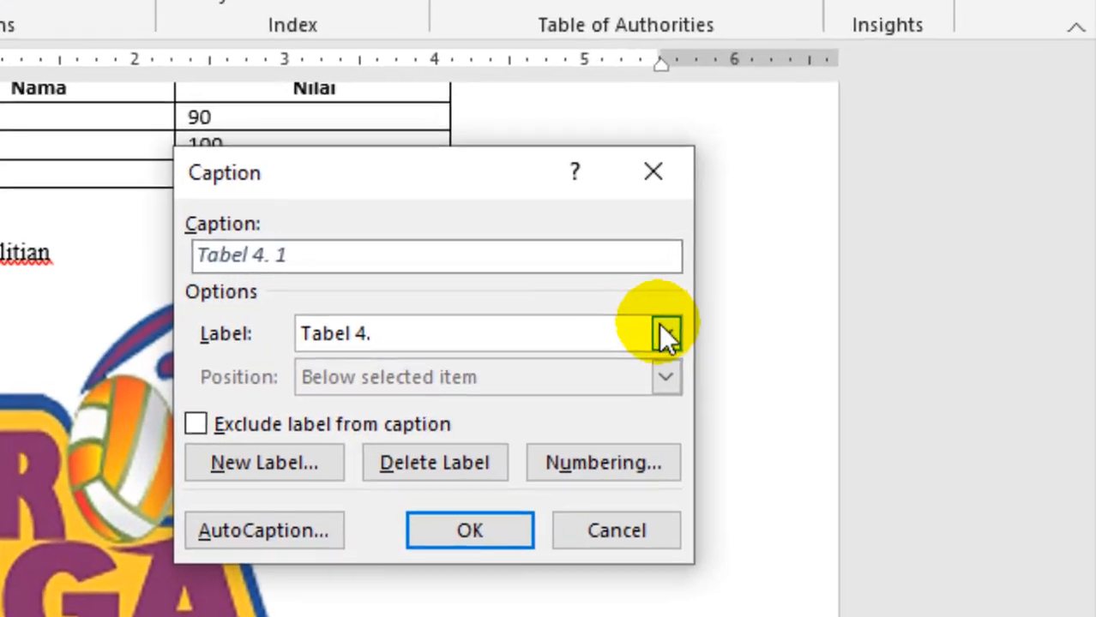
left_click(810, 314)
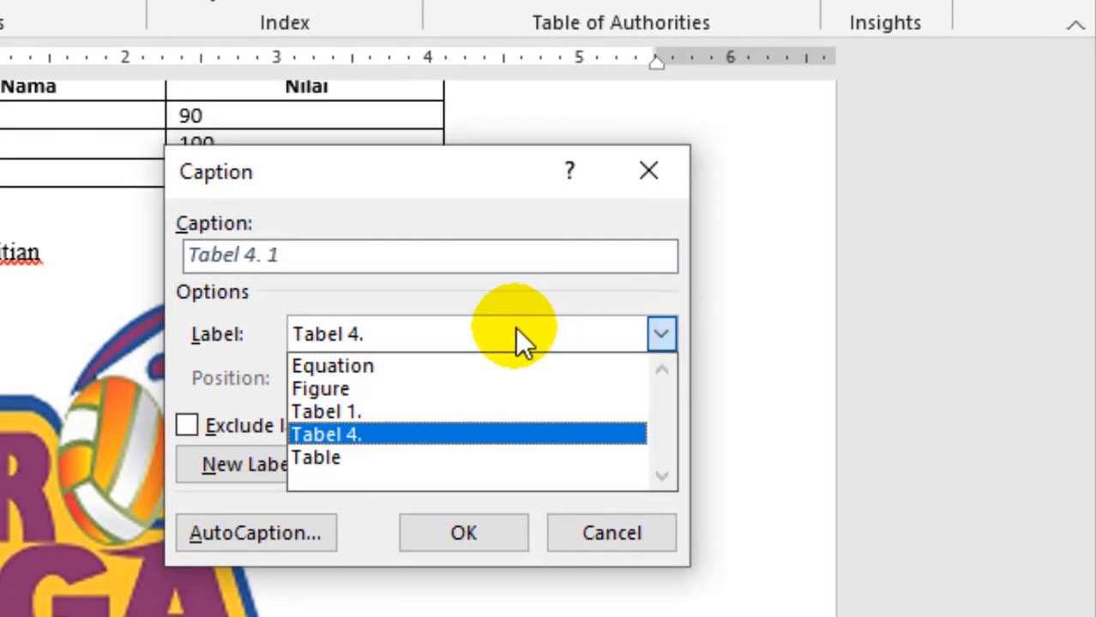
left_click(585, 540)
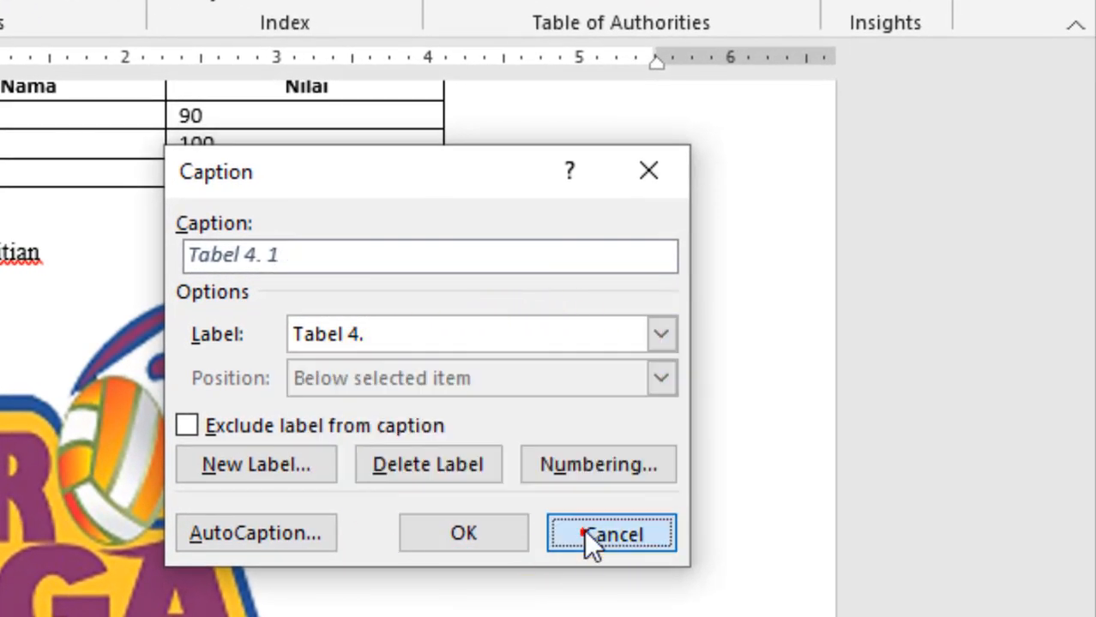
Insert a caption with the new label "Gambar 1." in front of the text "Gambar Prolioga" below the Pro Liga picture
left_click(582, 532)
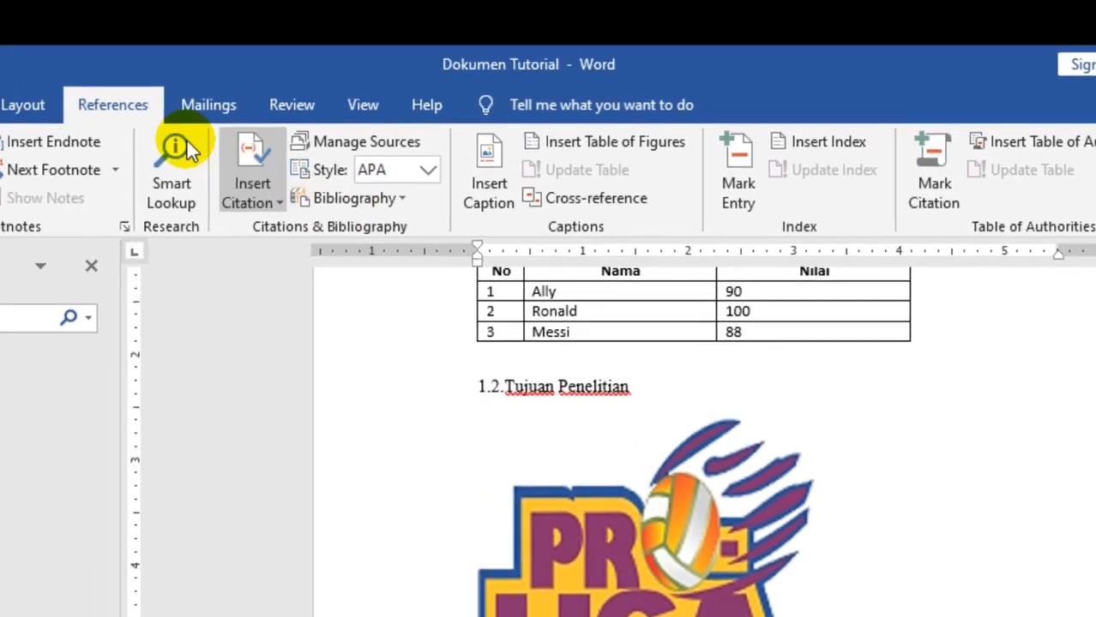
left_click(501, 204)
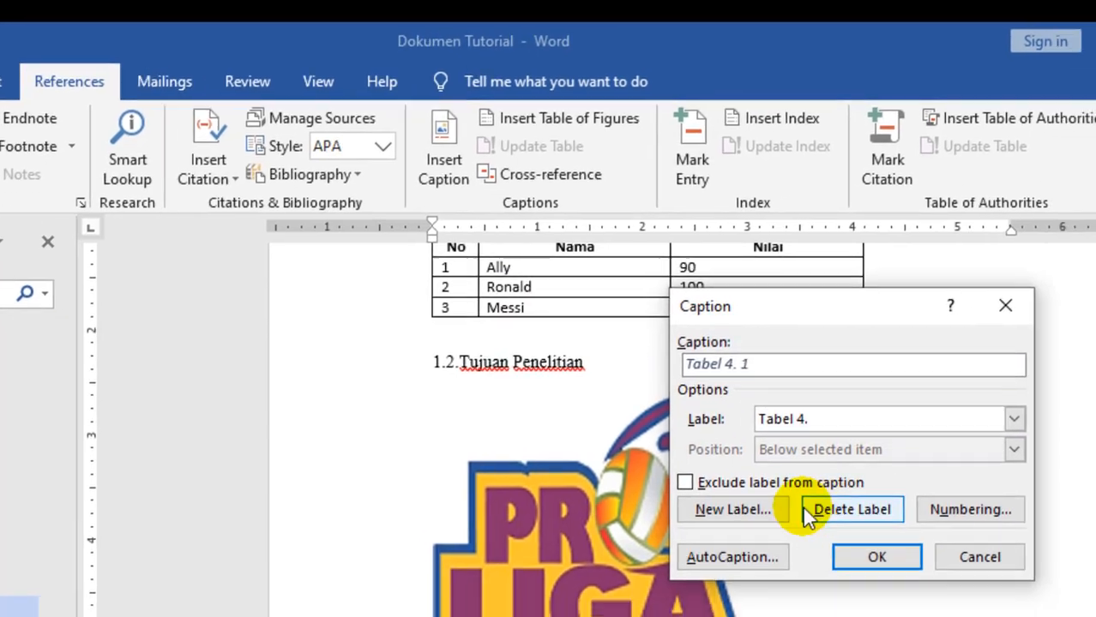
left_click(747, 510)
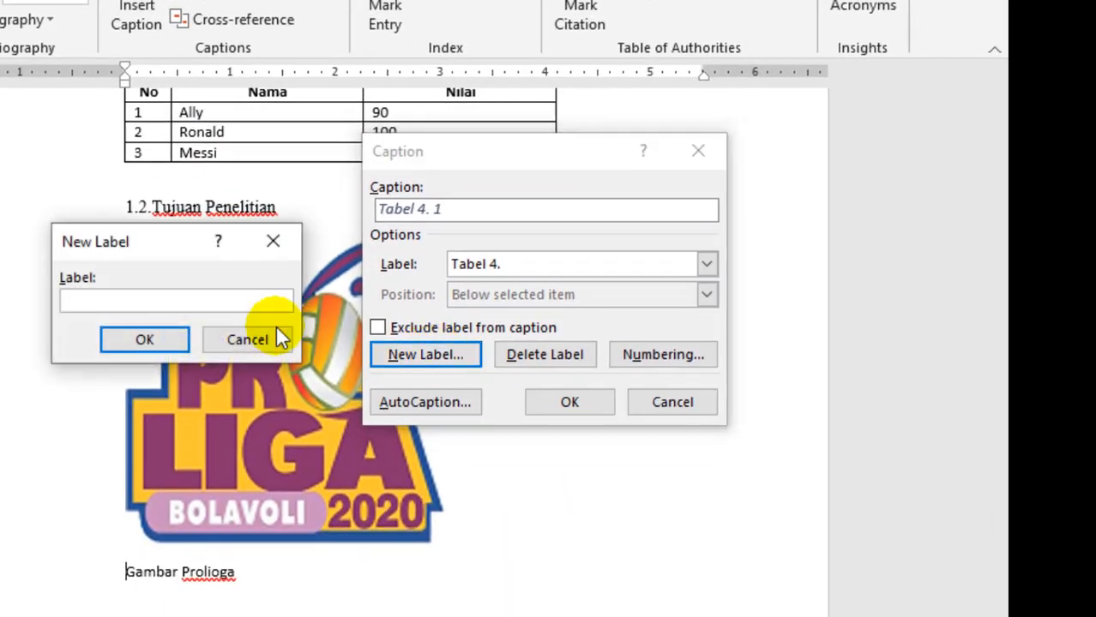
left_click(161, 300)
type("Gambar 1.")
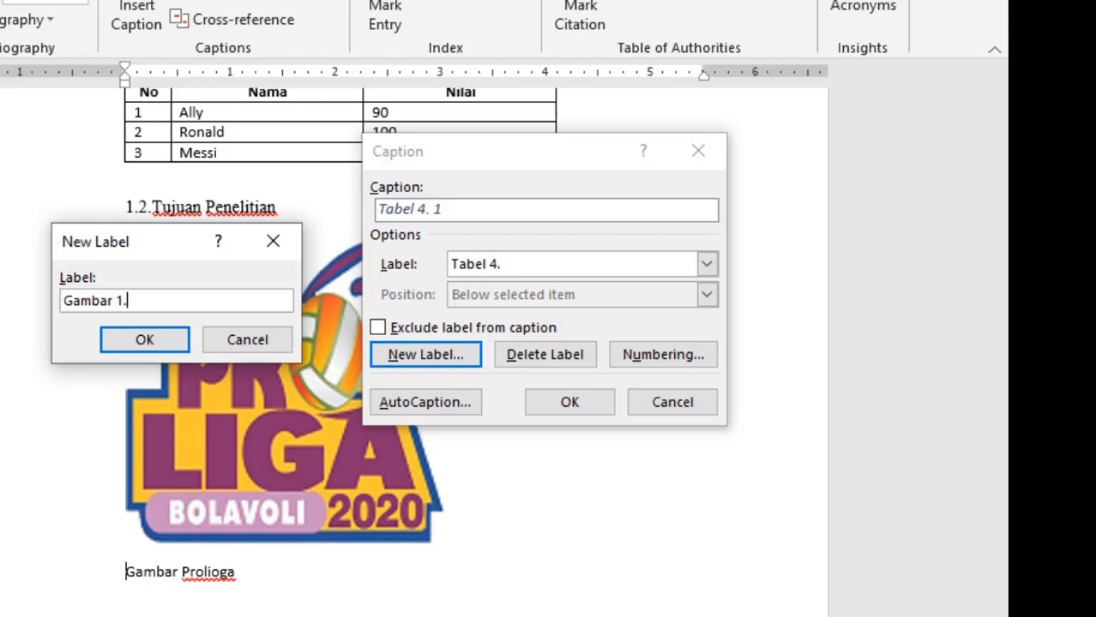
left_click(165, 336)
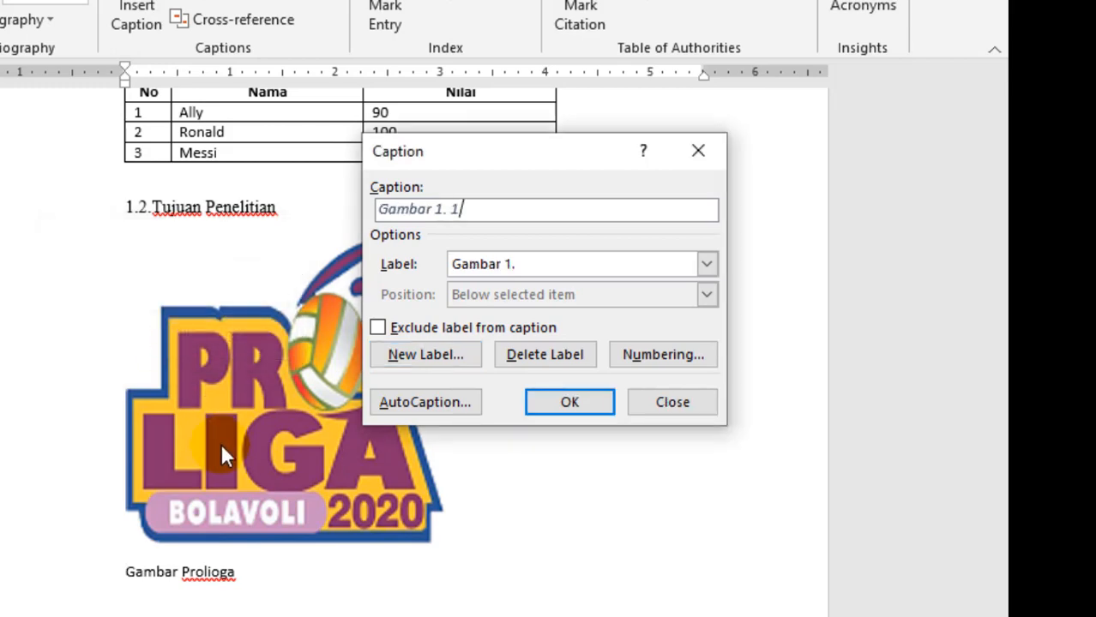
left_click(575, 404)
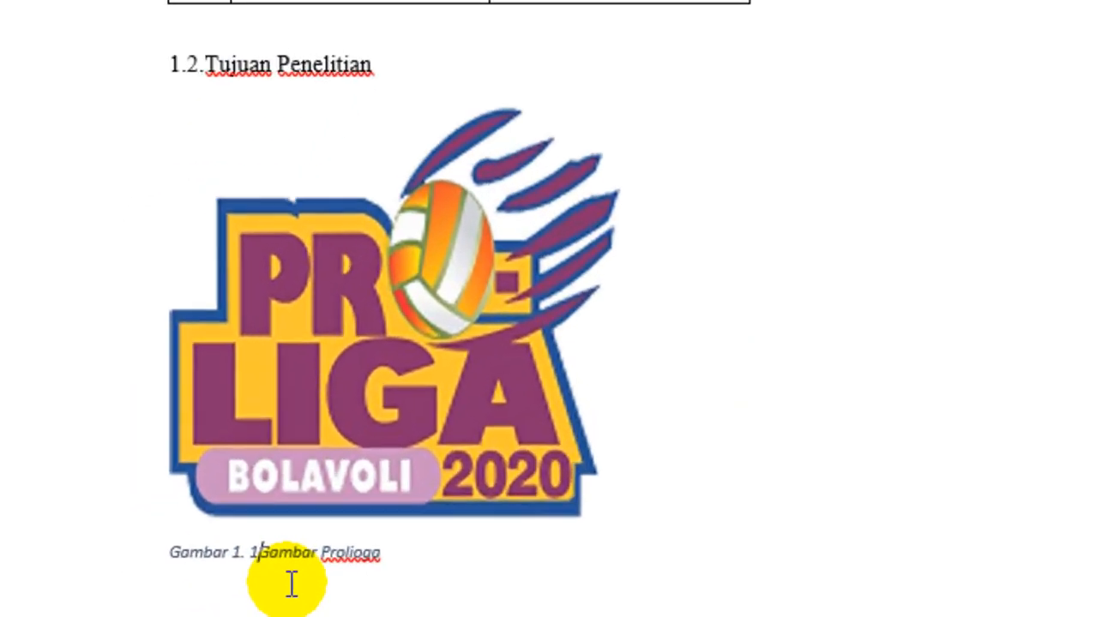
Format the whole Pro Liga caption line as black Times New Roman 12 pt without italics
left_click_drag(404, 551, 169, 563)
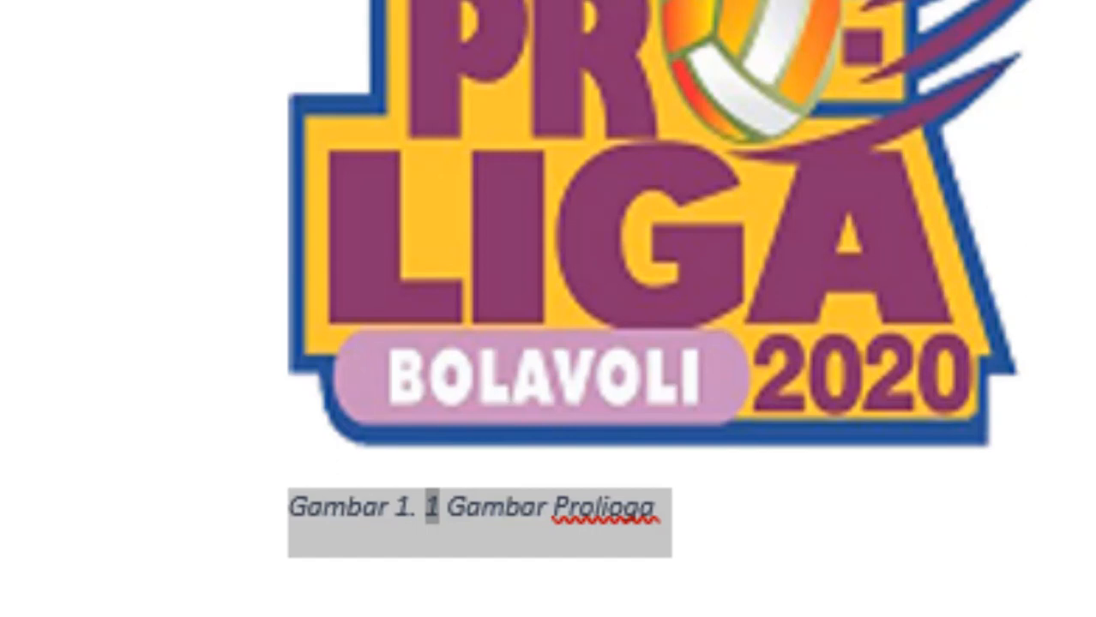
key("ctrl+shift+greater")
key("ctrl+shift+greater")
key("ctrl+shift+greater")
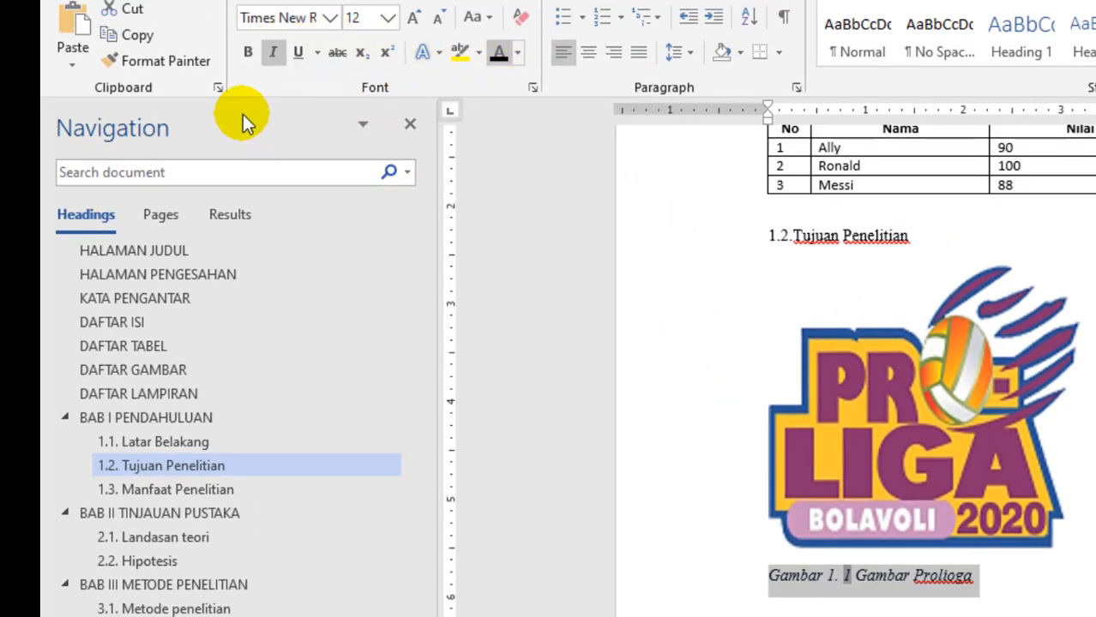
left_click(273, 57)
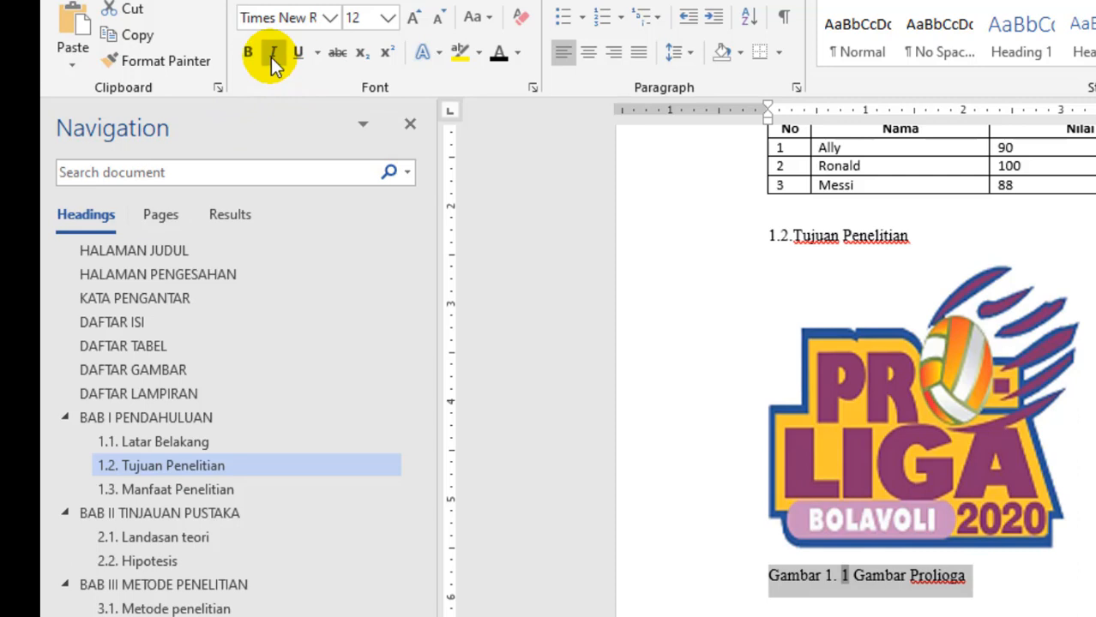
Move the Pro Liga picture to about the middle of the page width and centre its caption beneath it
left_click(1006, 507)
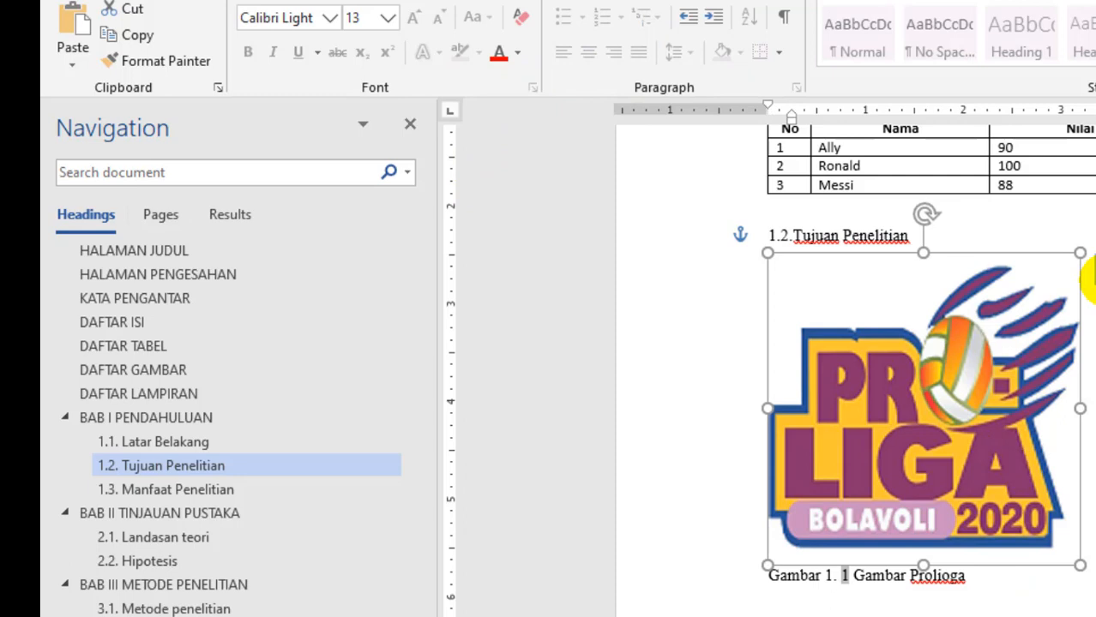
left_click_drag(966, 465, 993, 464)
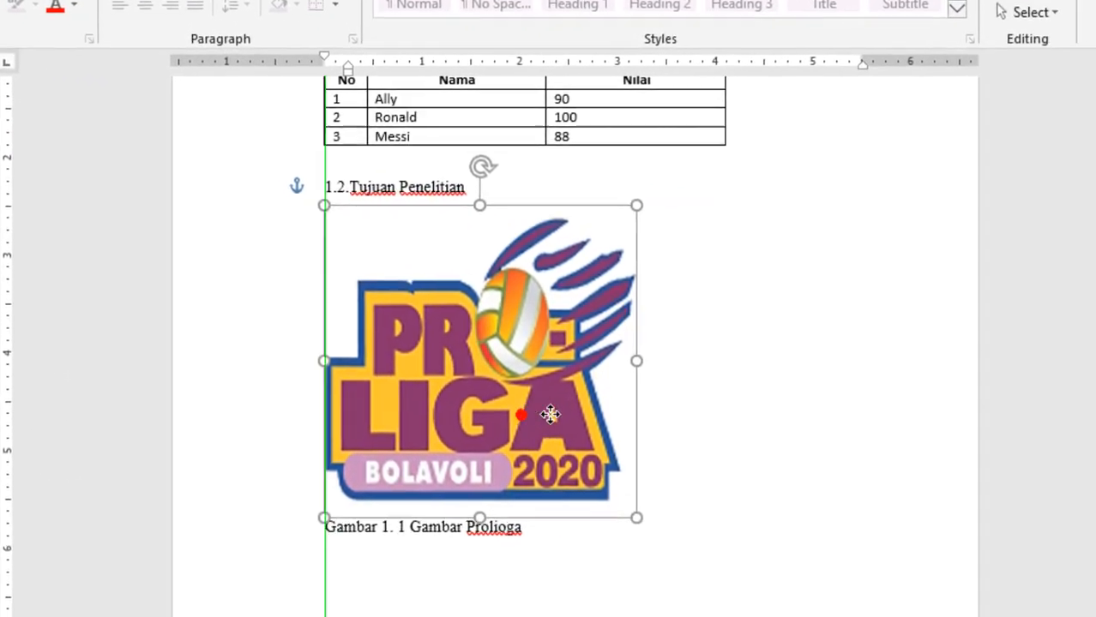
left_click_drag(550, 415, 647, 423)
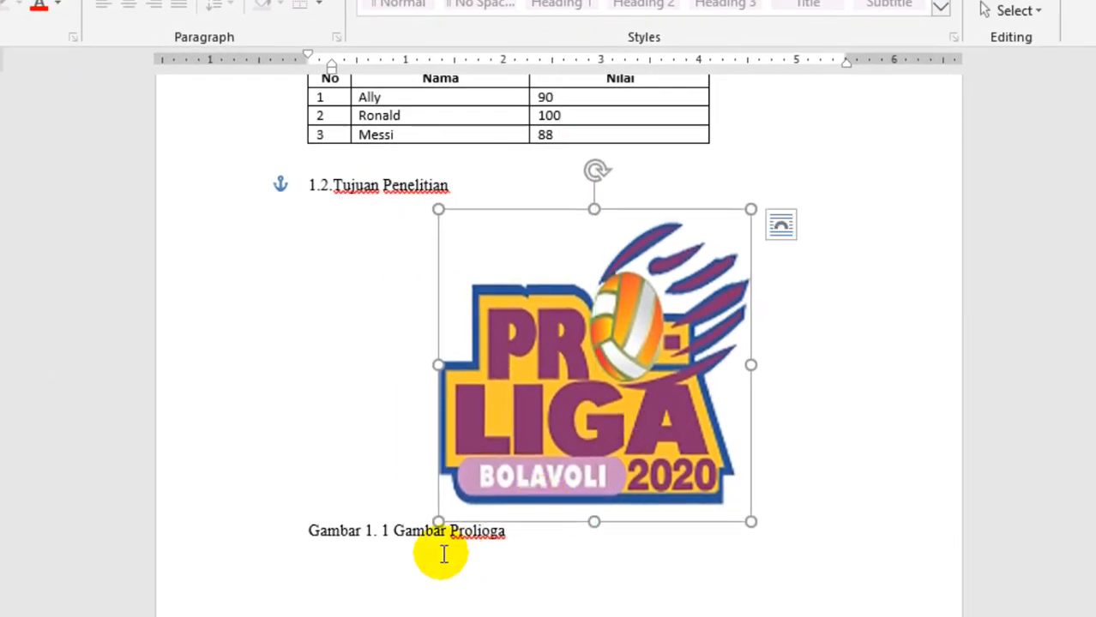
left_click(415, 529)
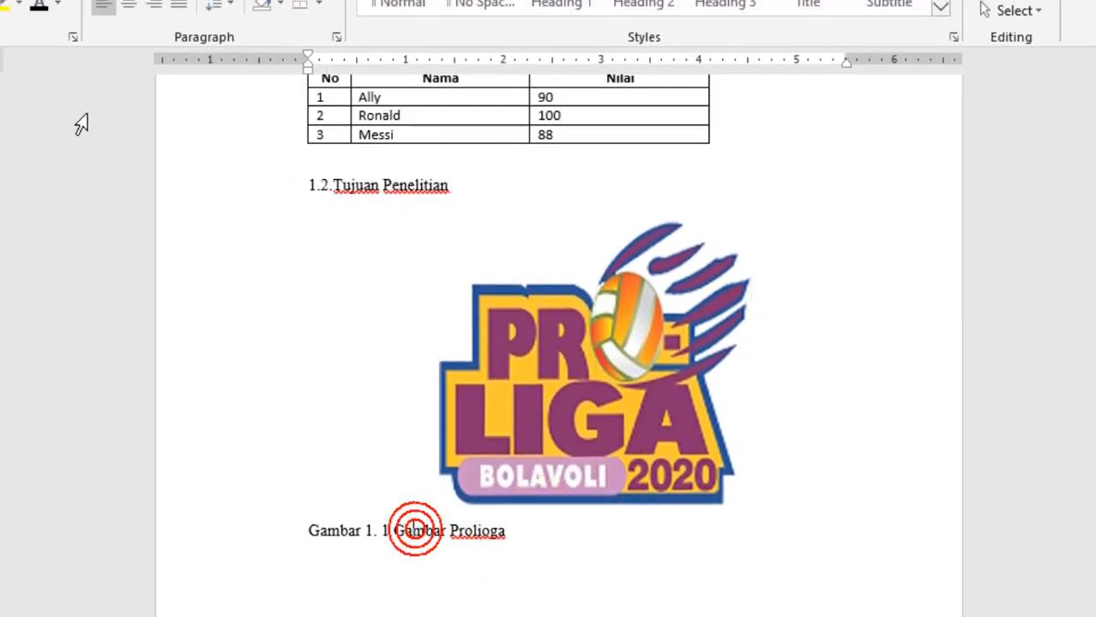
left_click(130, 7)
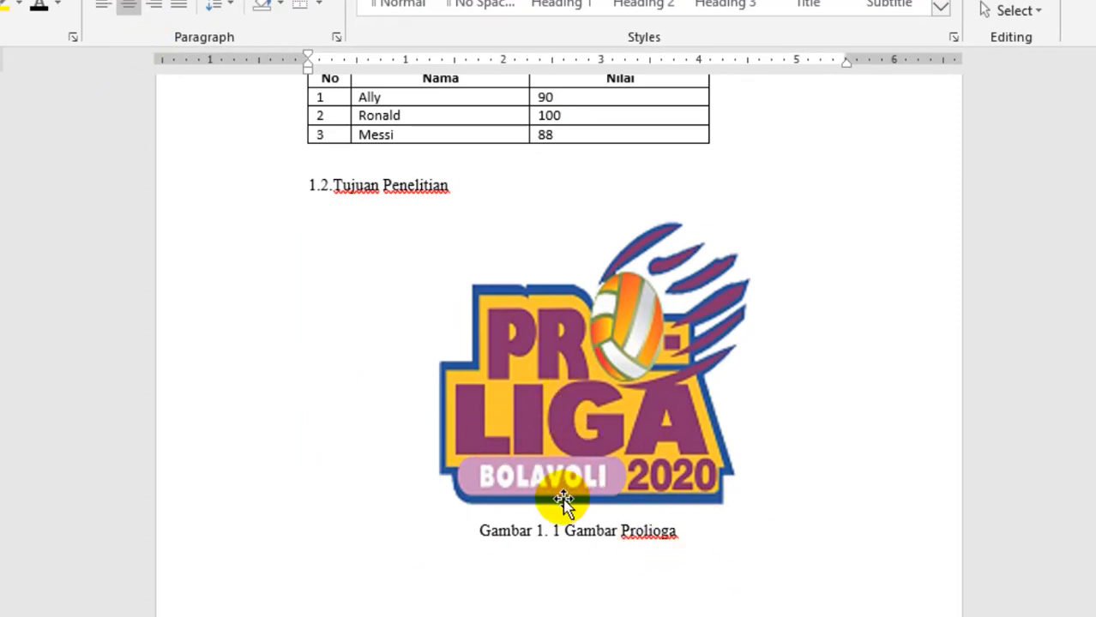
Insert the picture of the running boy from the Pictures folder below the heading "Metode Analisis data" in chapter III
scroll(561, 500, "down", 3)
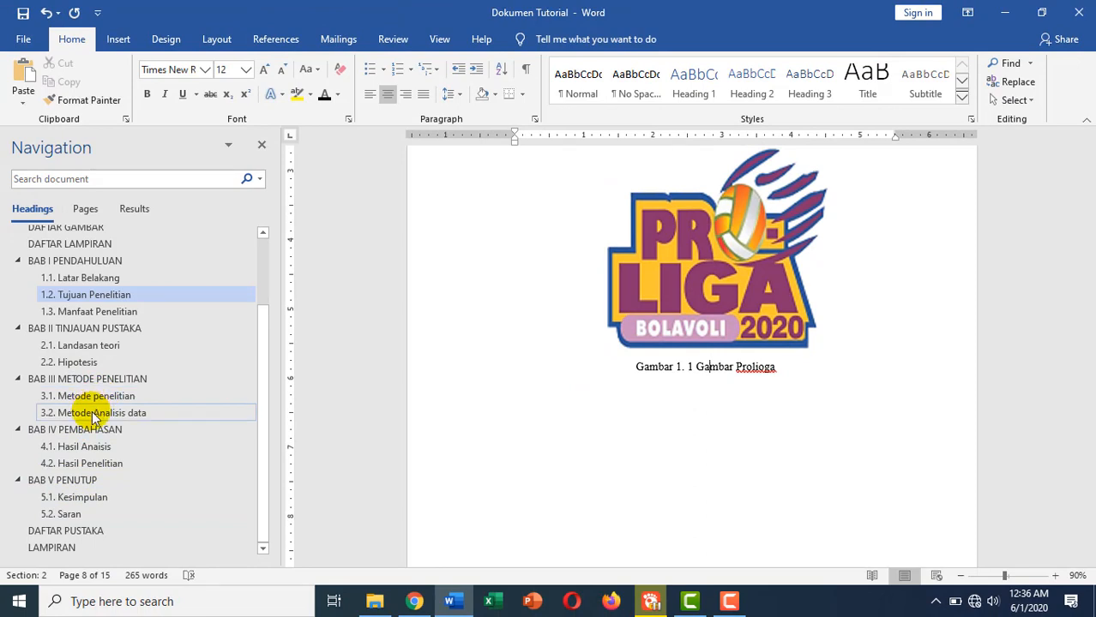
left_click(90, 412)
scroll(656, 325, "up", 1)
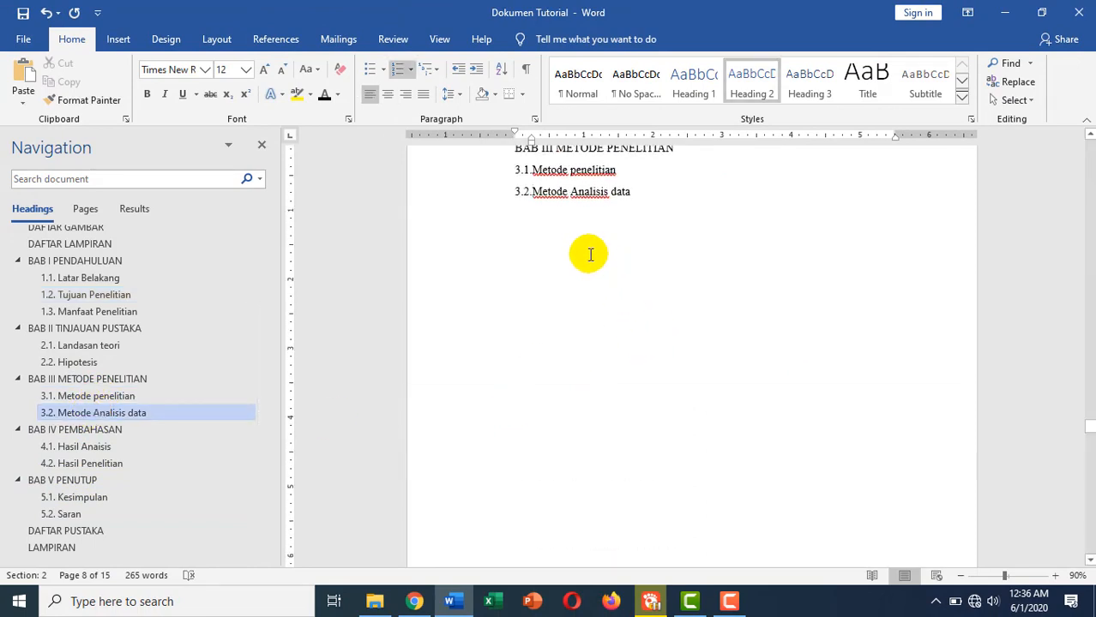
left_click(569, 233)
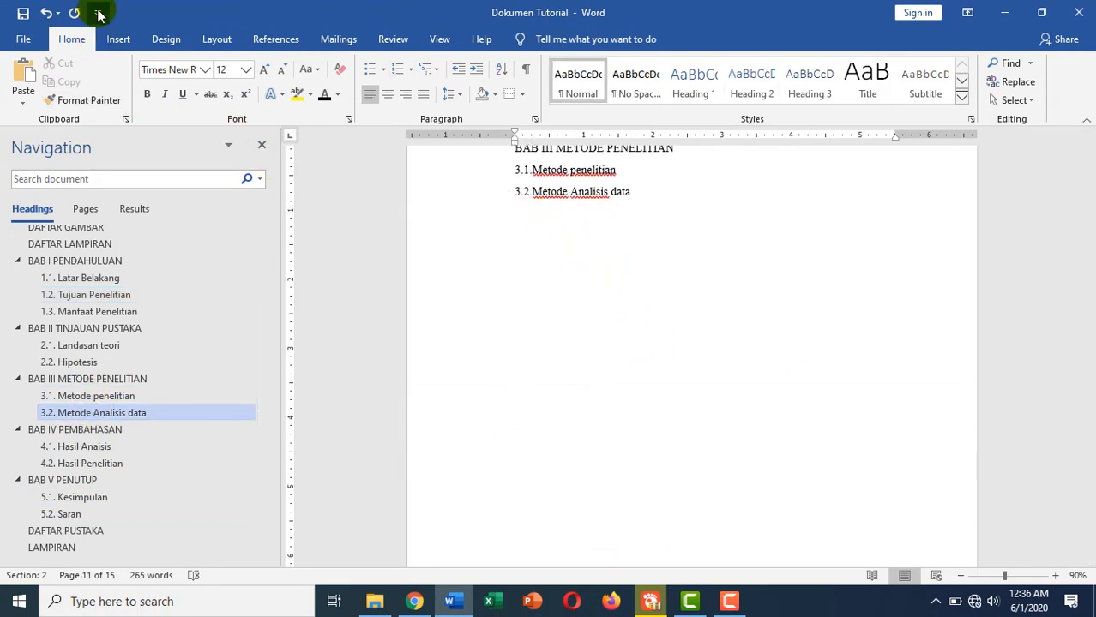
left_click(114, 38)
left_click(161, 86)
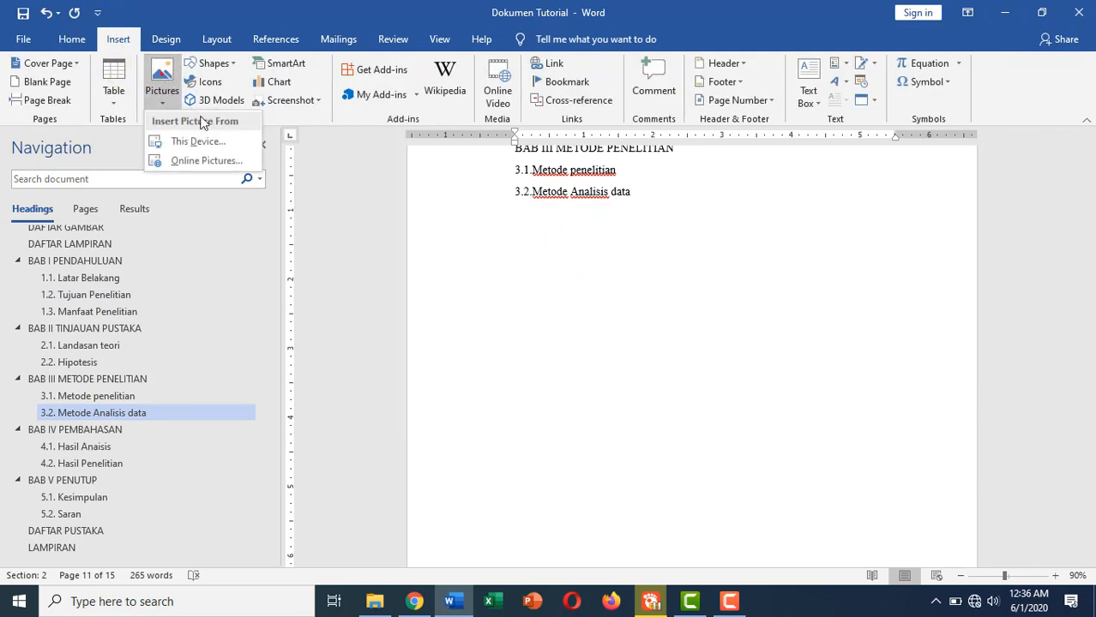
left_click(210, 142)
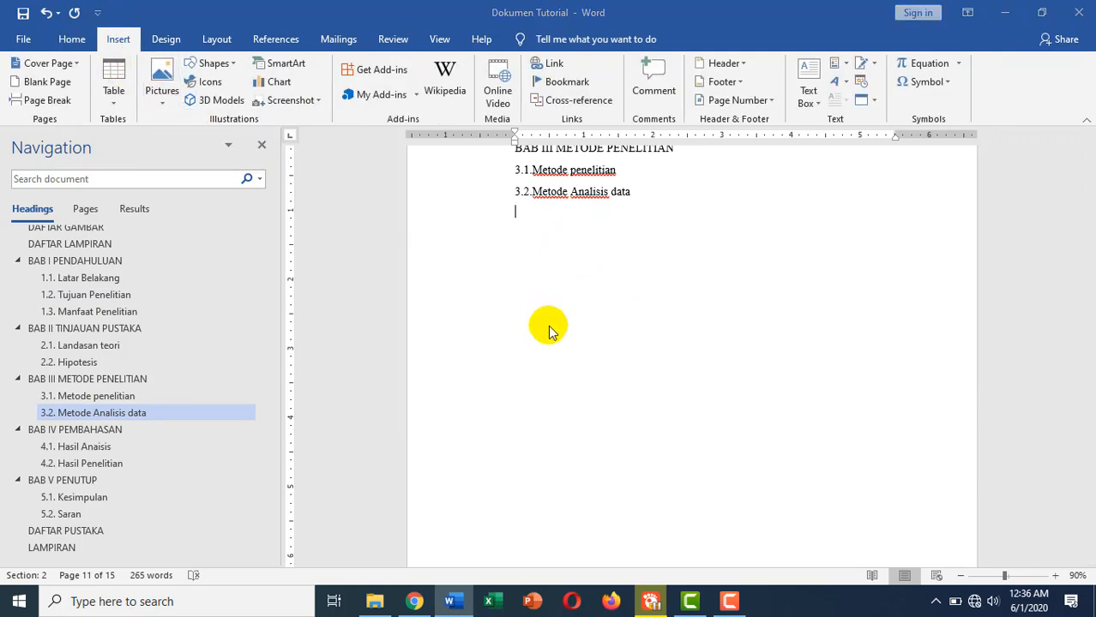
scroll(383, 274, "down", 2)
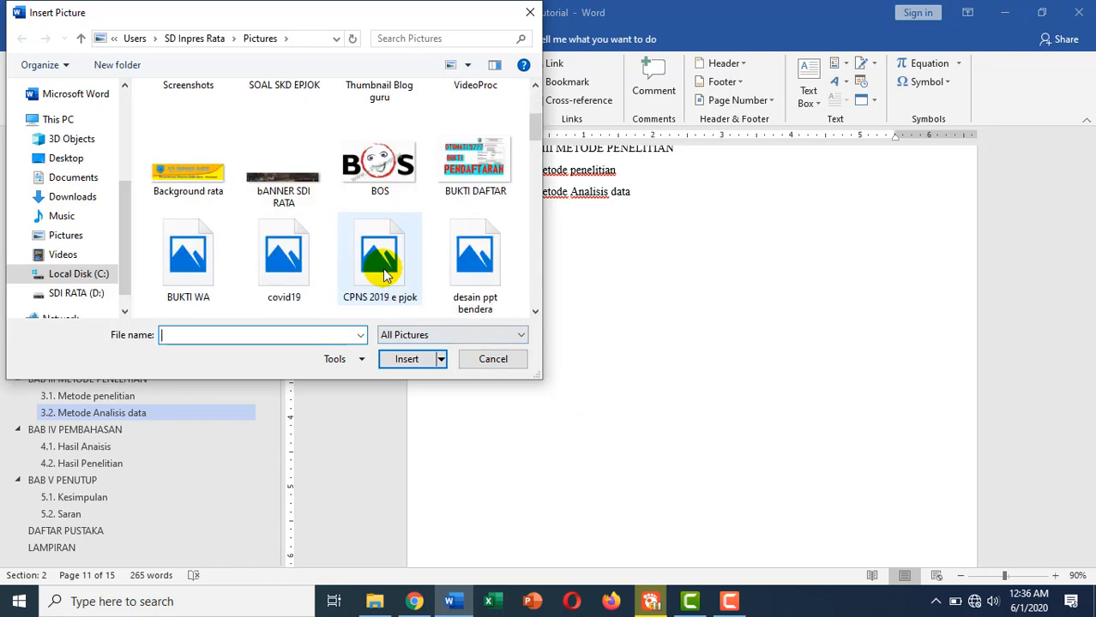
scroll(383, 273, "down", 3)
scroll(392, 259, "down", 5)
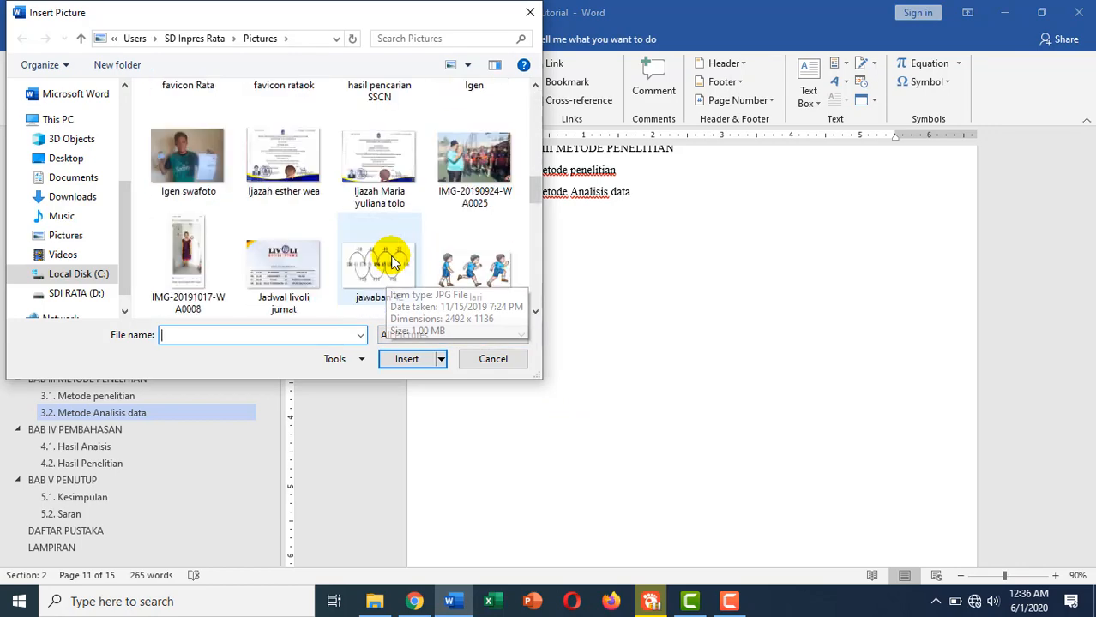
scroll(477, 218, "up", 3)
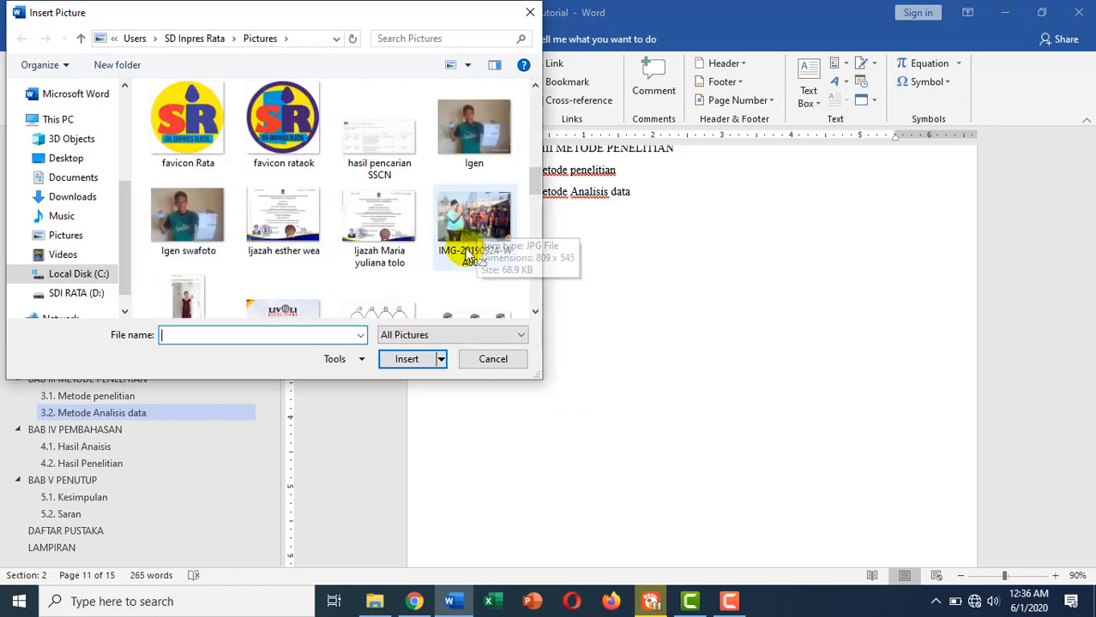
scroll(463, 248, "down", 1)
left_click(501, 273)
double_click(508, 277)
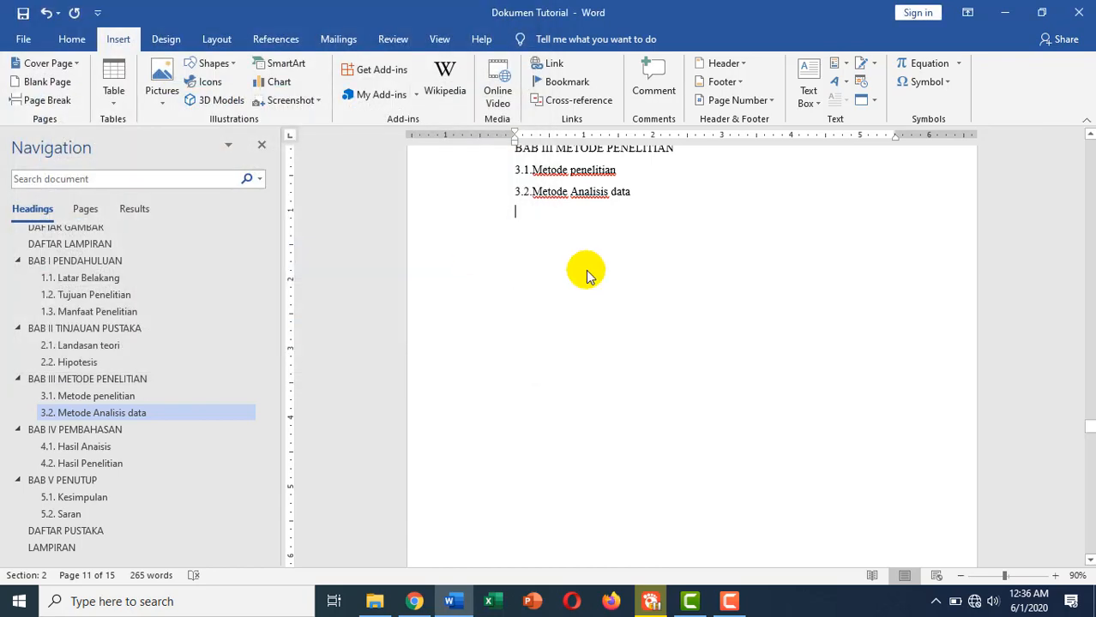
Add the text "Anak berlari" on a new line directly below the running boy picture
double_click(904, 381)
left_click(902, 391)
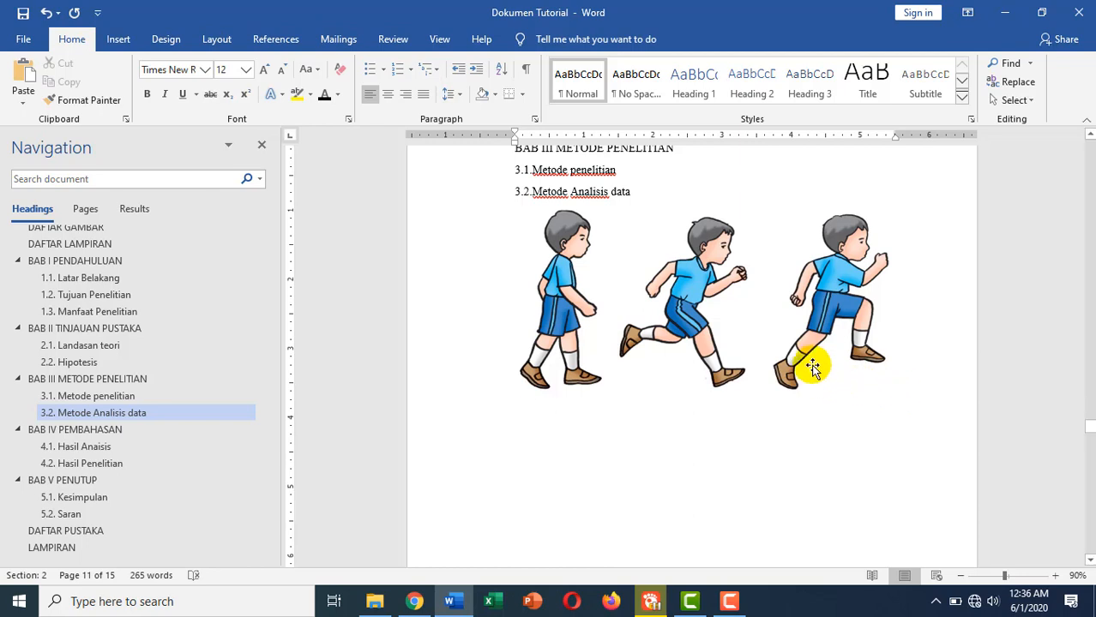
type("Ga")
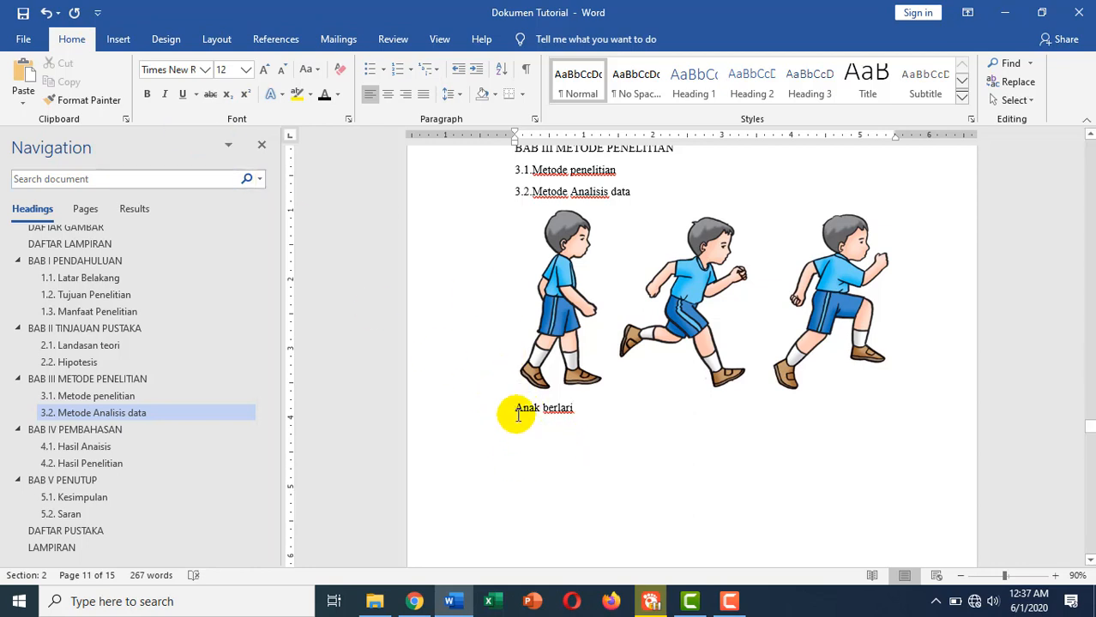
Insert a caption with the new label "Gambar 3." in front of the text "Anak berlari"
left_click(281, 40)
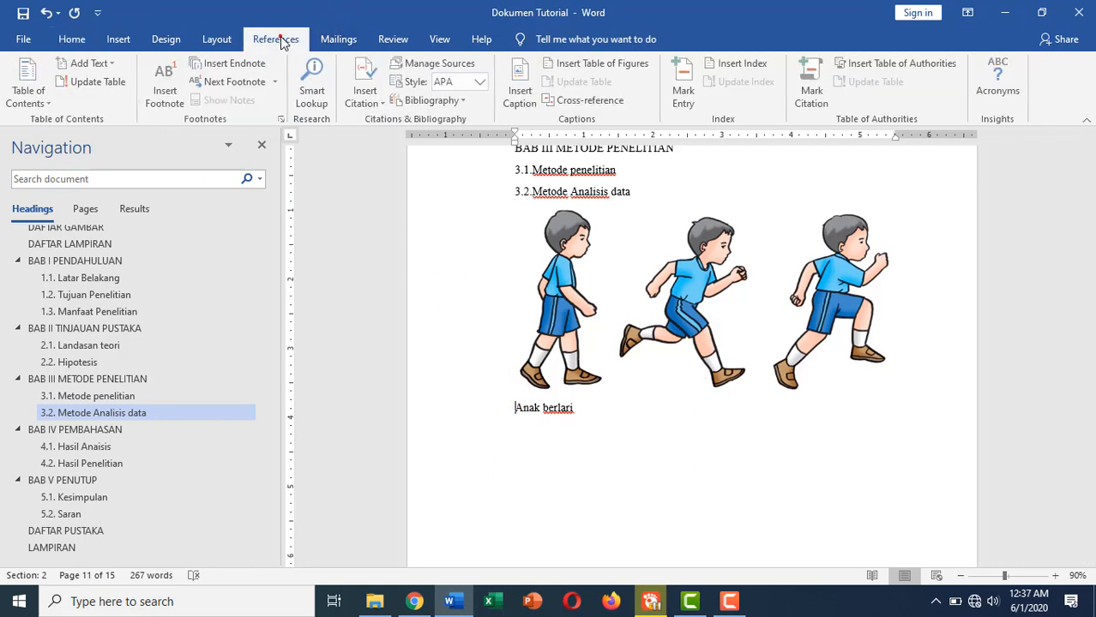
left_click(519, 97)
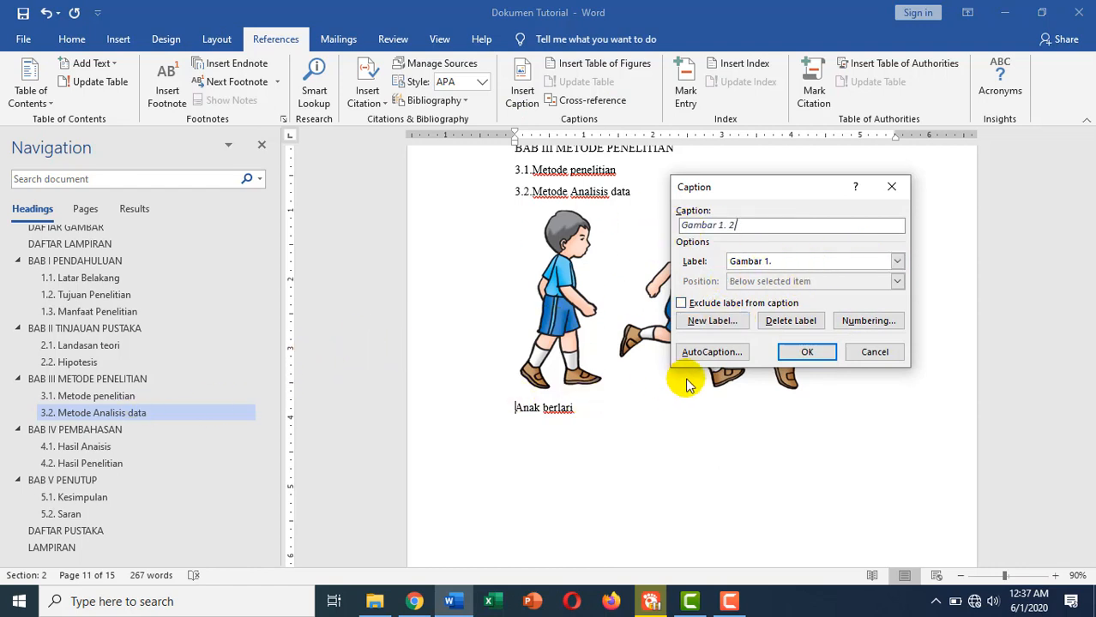
left_click(711, 321)
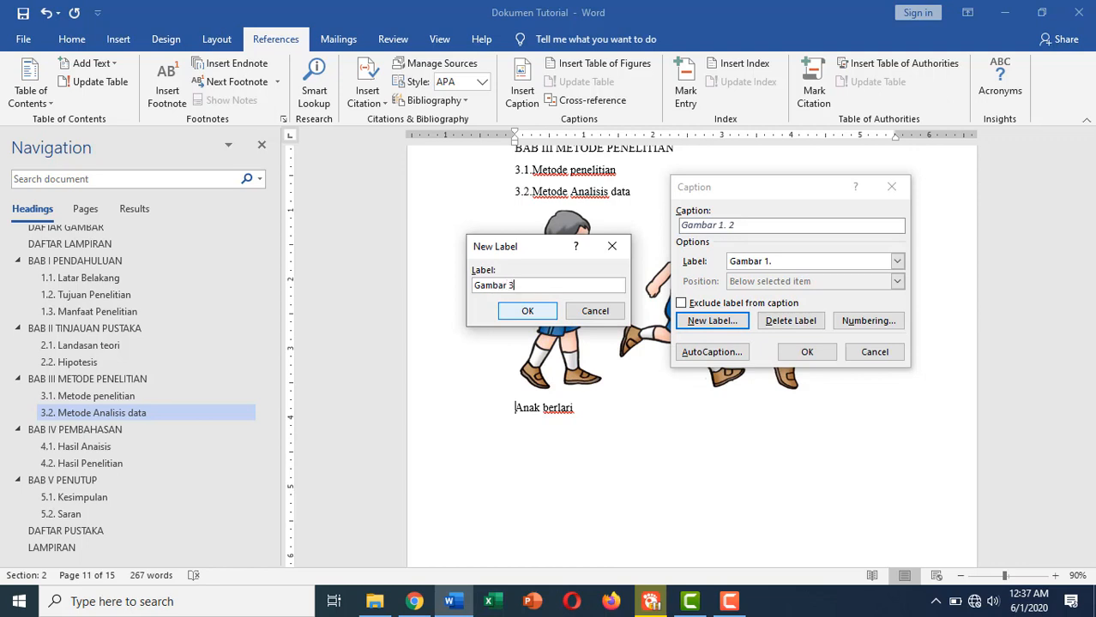
left_click(529, 312)
left_click(734, 225)
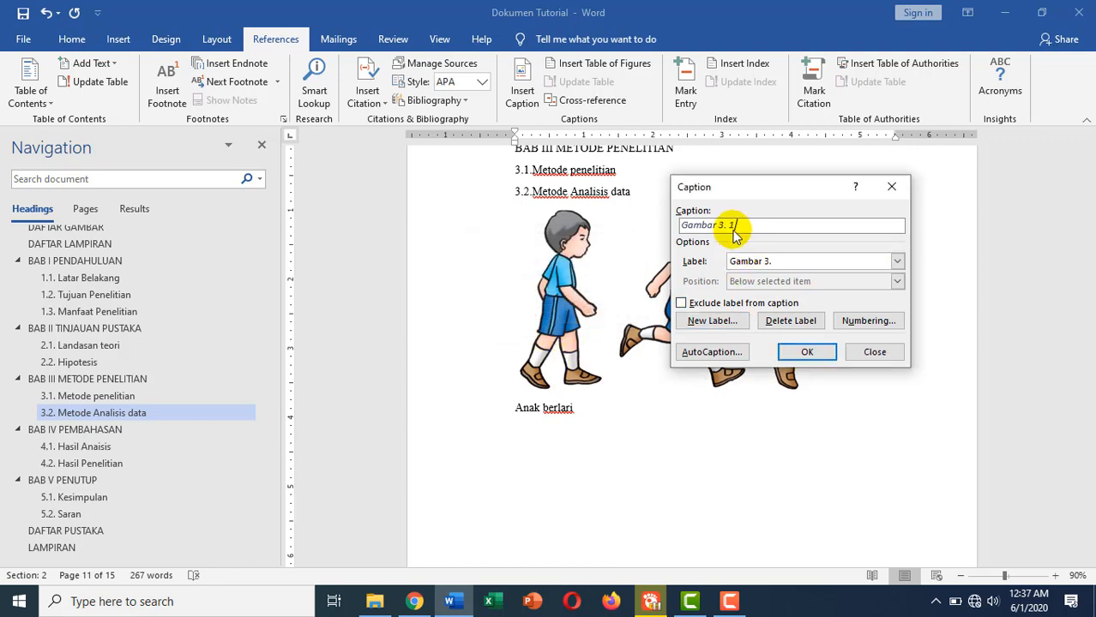
left_click(807, 352)
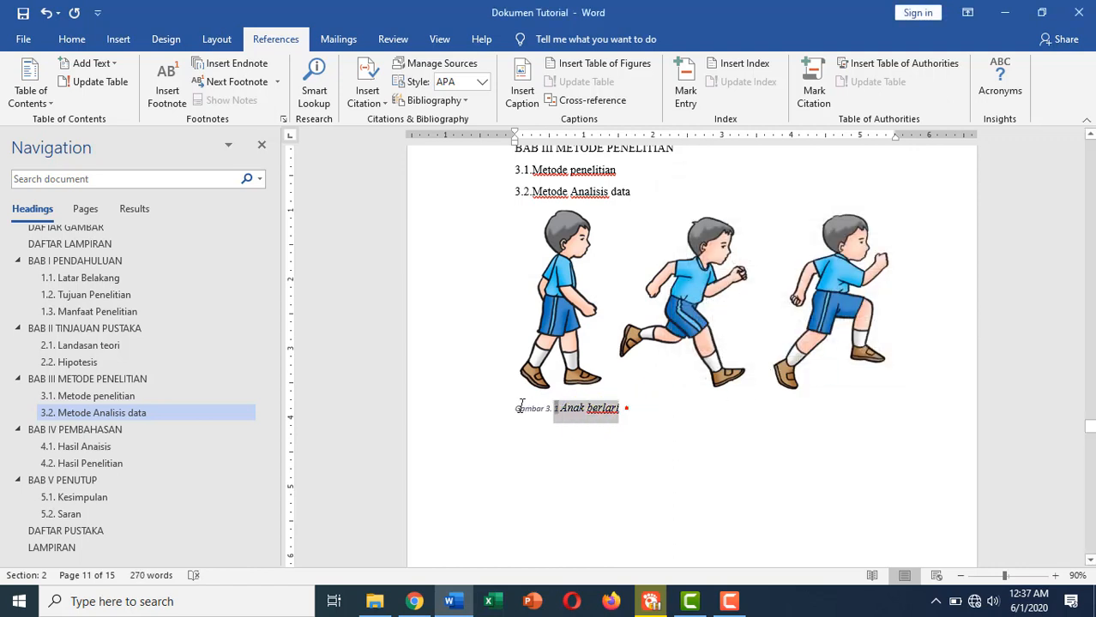
Format the "Anak berlari" caption line as Times New Roman 12 pt without italics and centre it below the picture
left_click(72, 38)
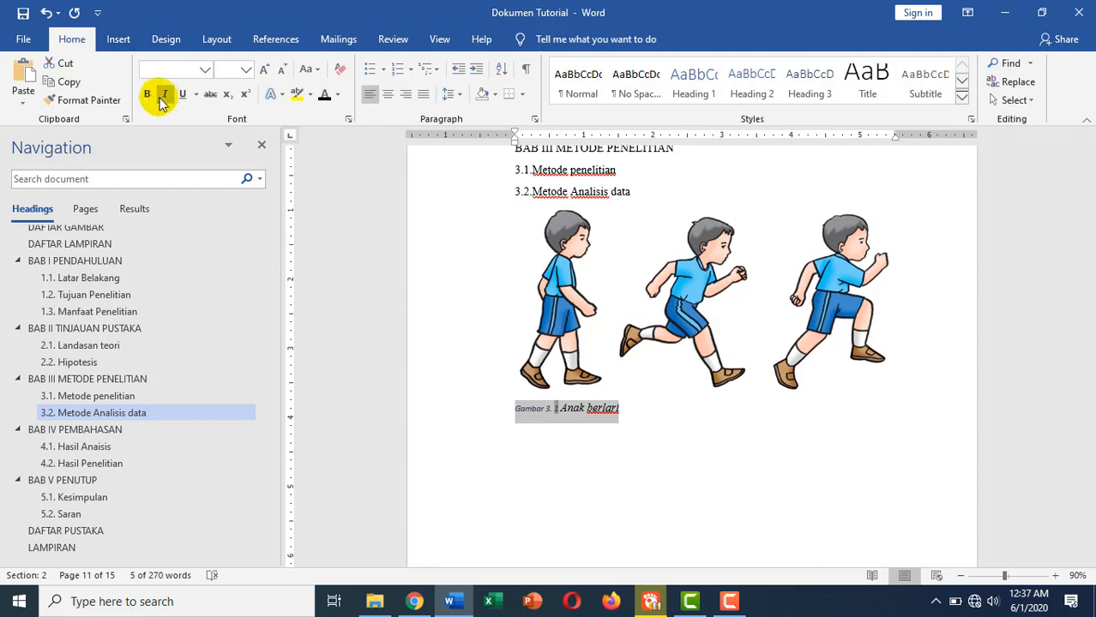
left_click(223, 70)
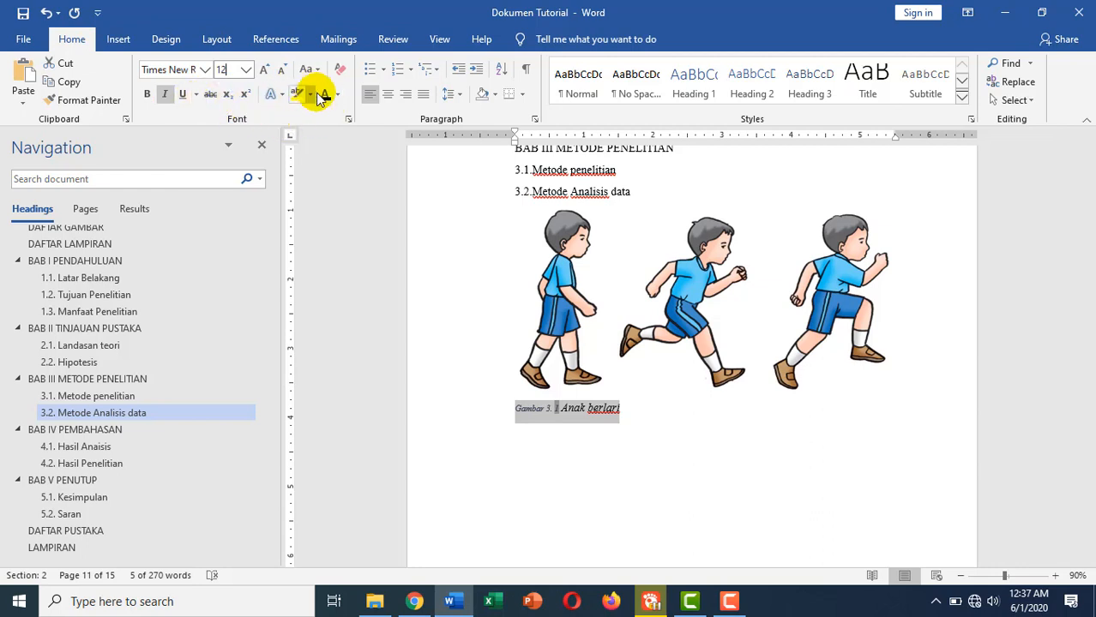
key("Return")
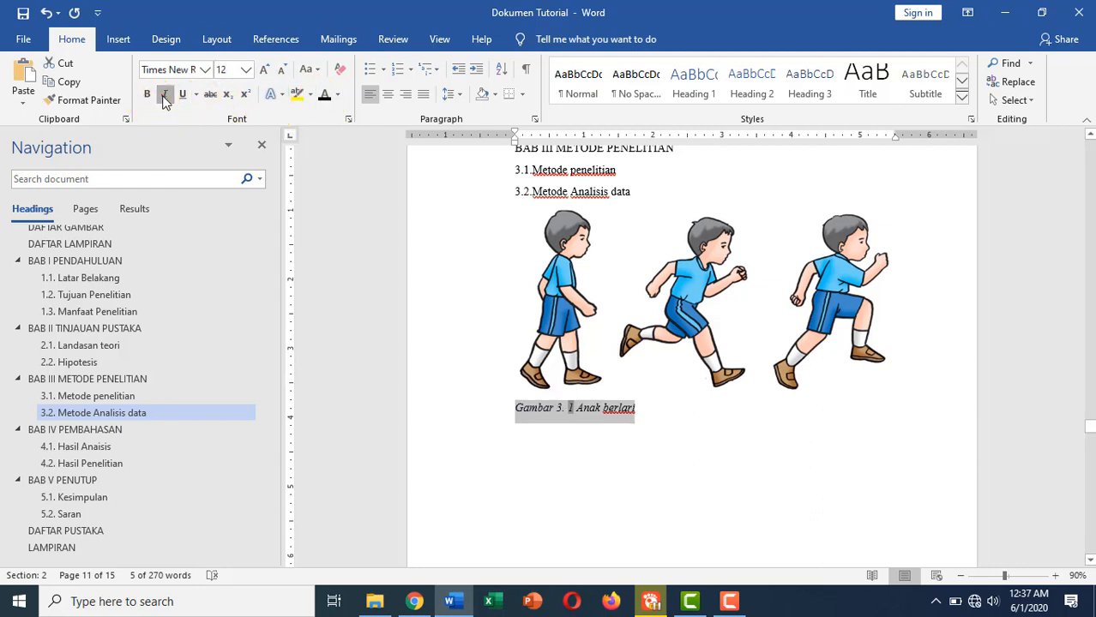
left_click(388, 96)
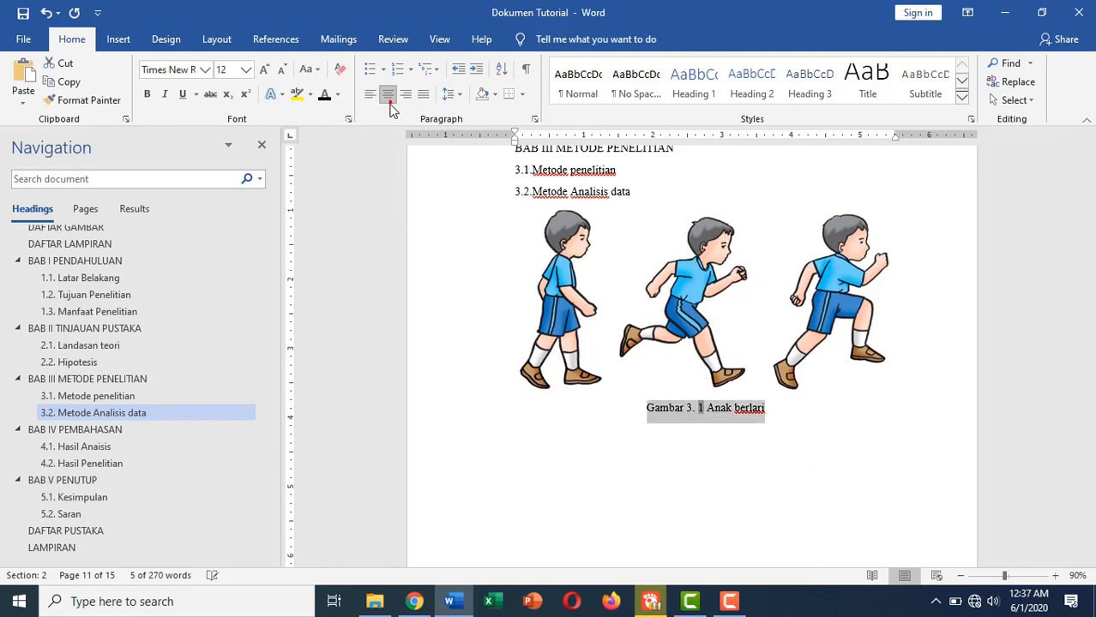
left_click(783, 415)
scroll(758, 370, "up", 1)
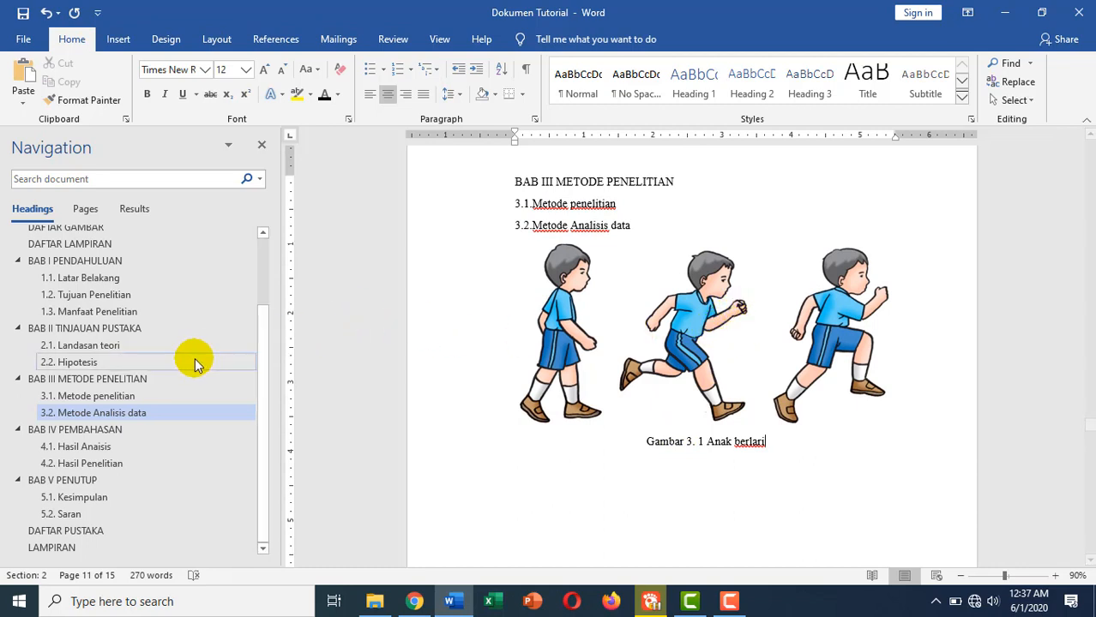
Insert a table of figures for the caption label "Gambar 1." below the heading DAFTAR GAMBAR
scroll(191, 355, "up", 2)
left_click(45, 318)
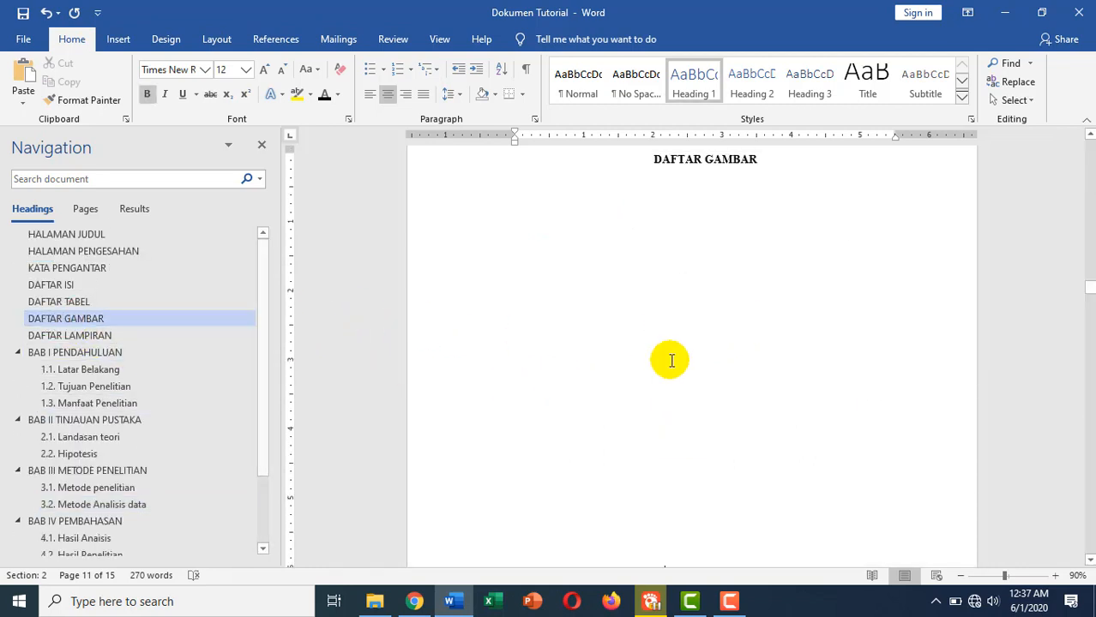
left_click(546, 199)
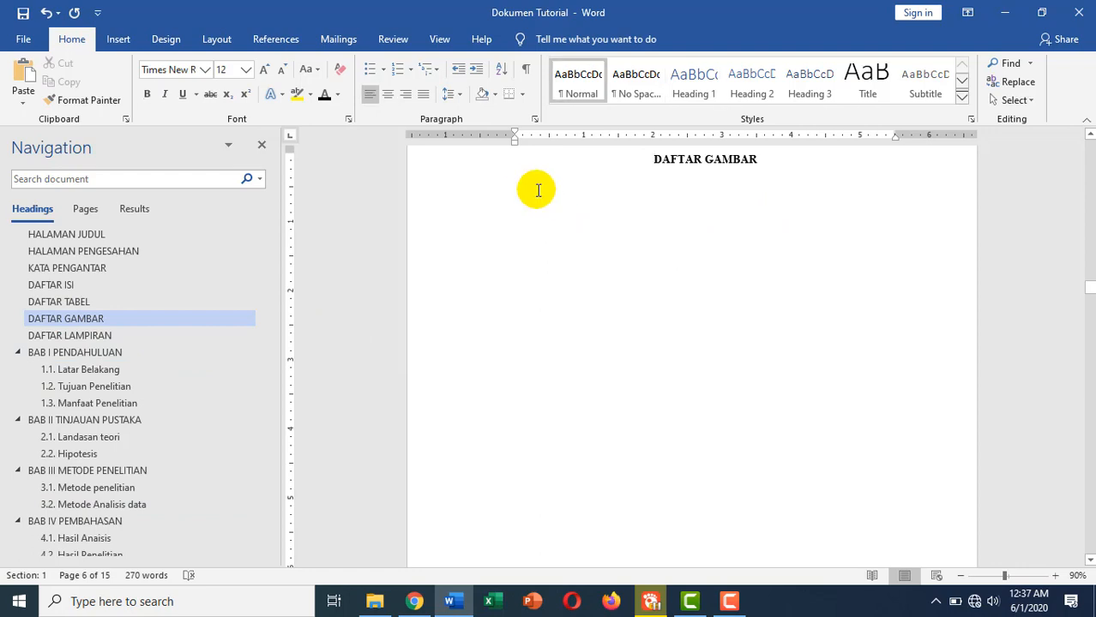
left_click(279, 40)
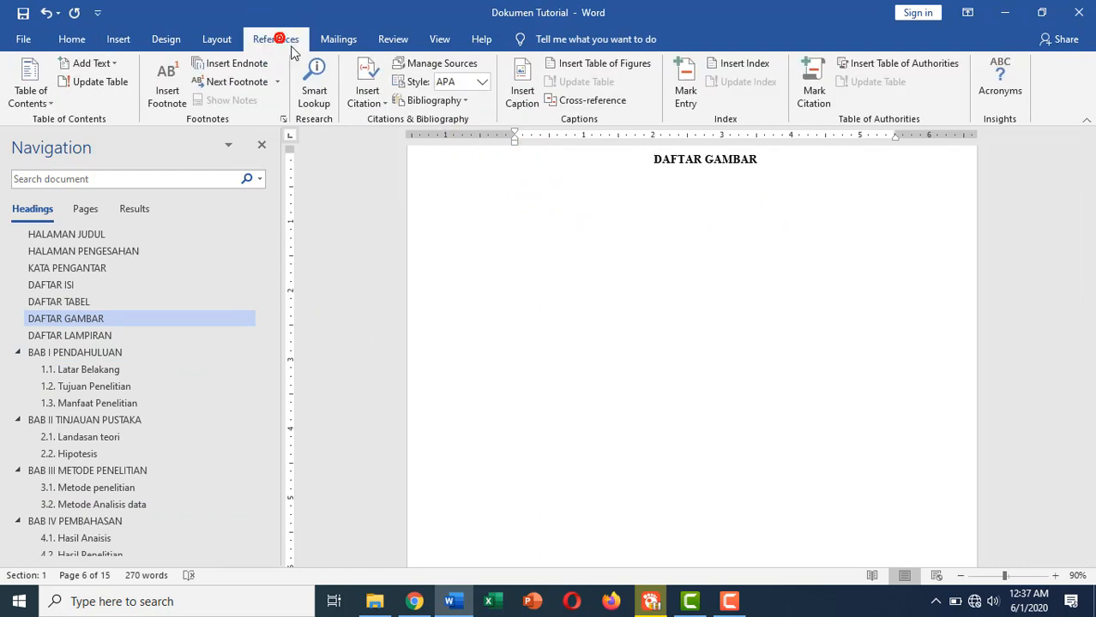
left_click(592, 62)
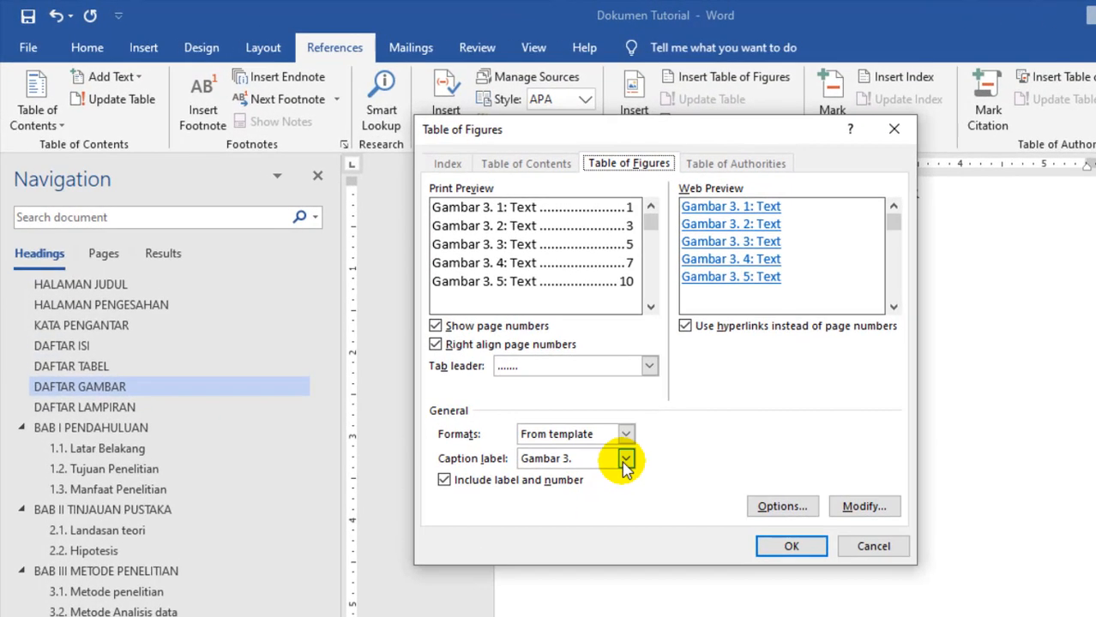
left_click(624, 460)
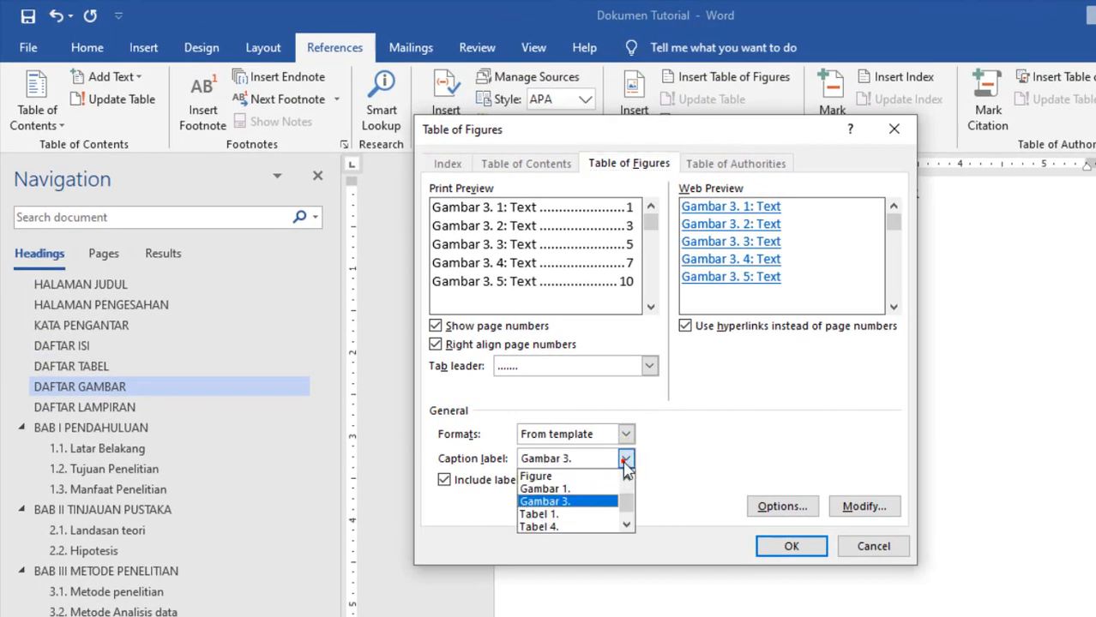
left_click(557, 492)
left_click(784, 548)
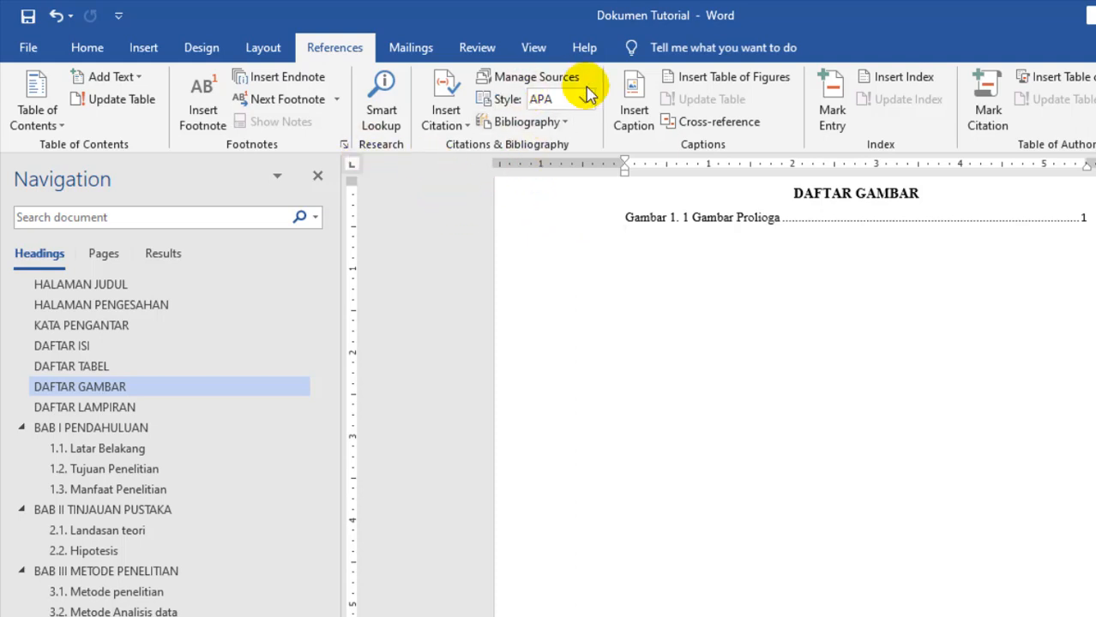
Insert a second table of figures for the caption label "Gambar 3." below the Gambar 1. list
left_click(699, 77)
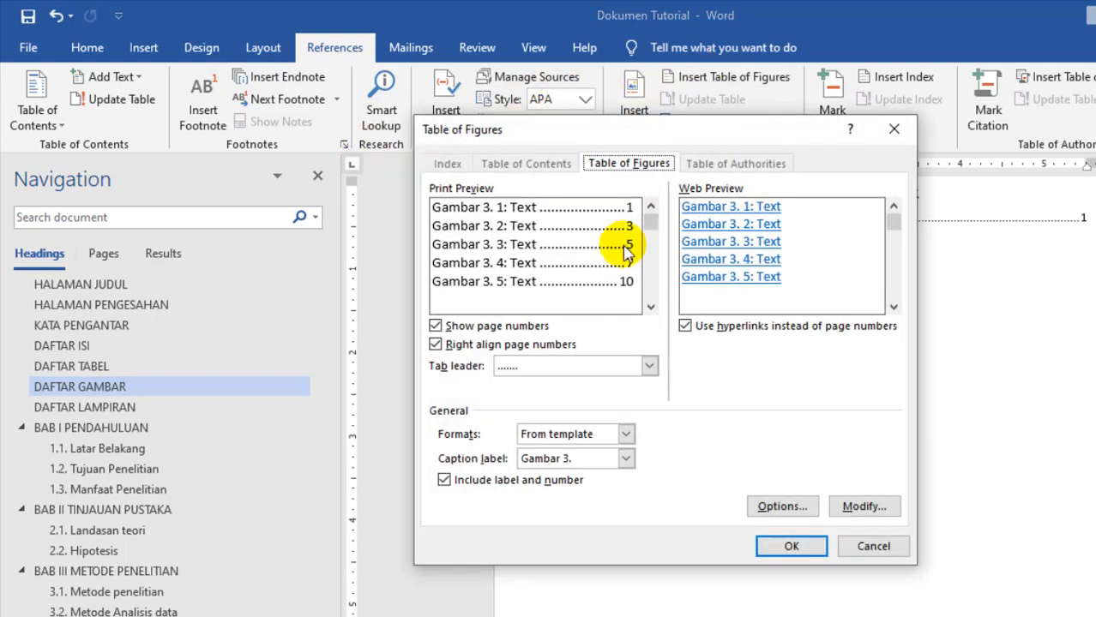
left_click(625, 460)
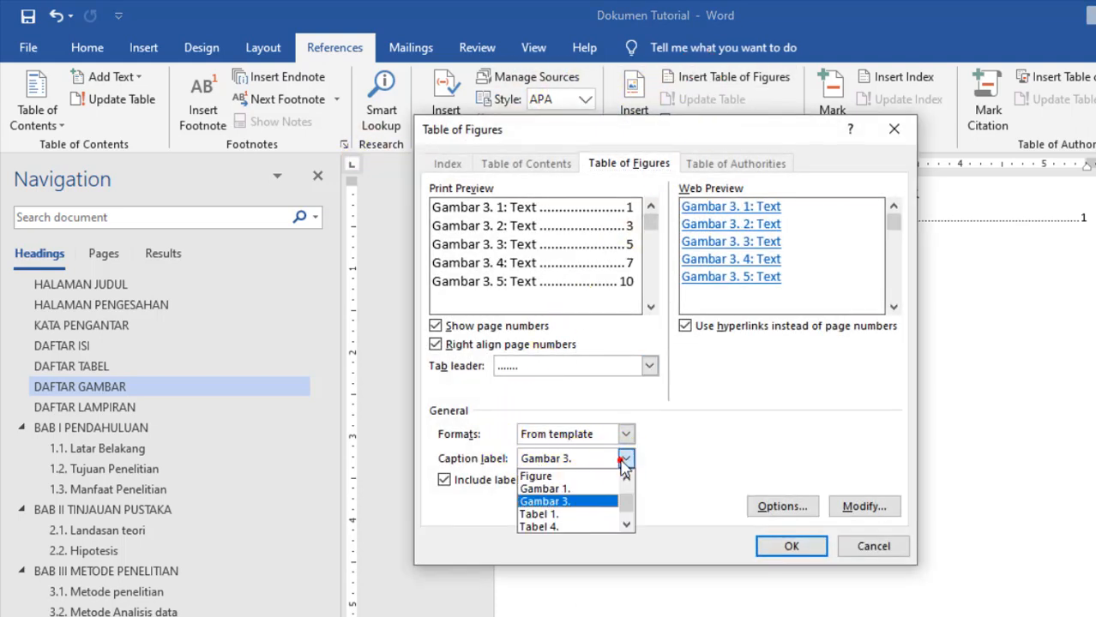
left_click(557, 501)
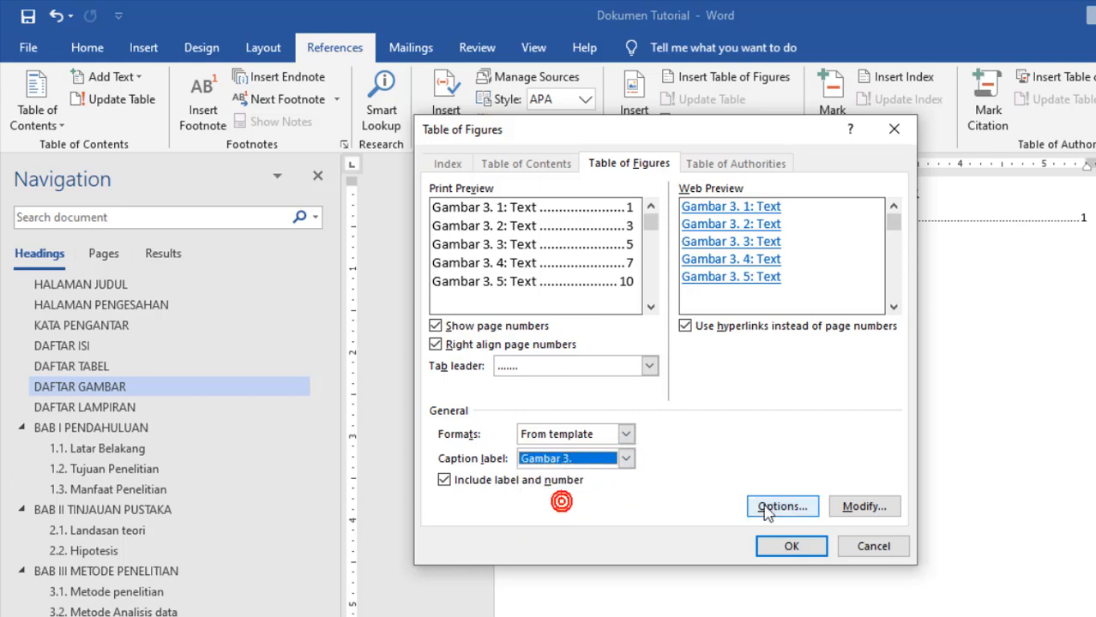
left_click(789, 545)
Delete the blank line between the Gambar 1. and Gambar 3. lists on the DAFTAR GAMBAR page
left_click(662, 238)
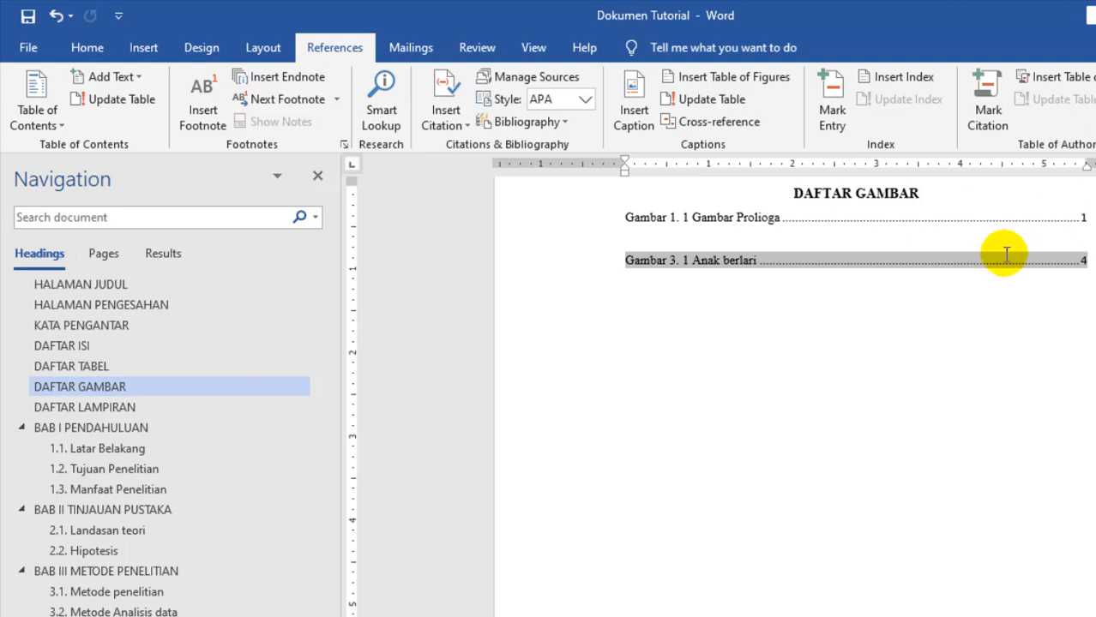
key("Delete")
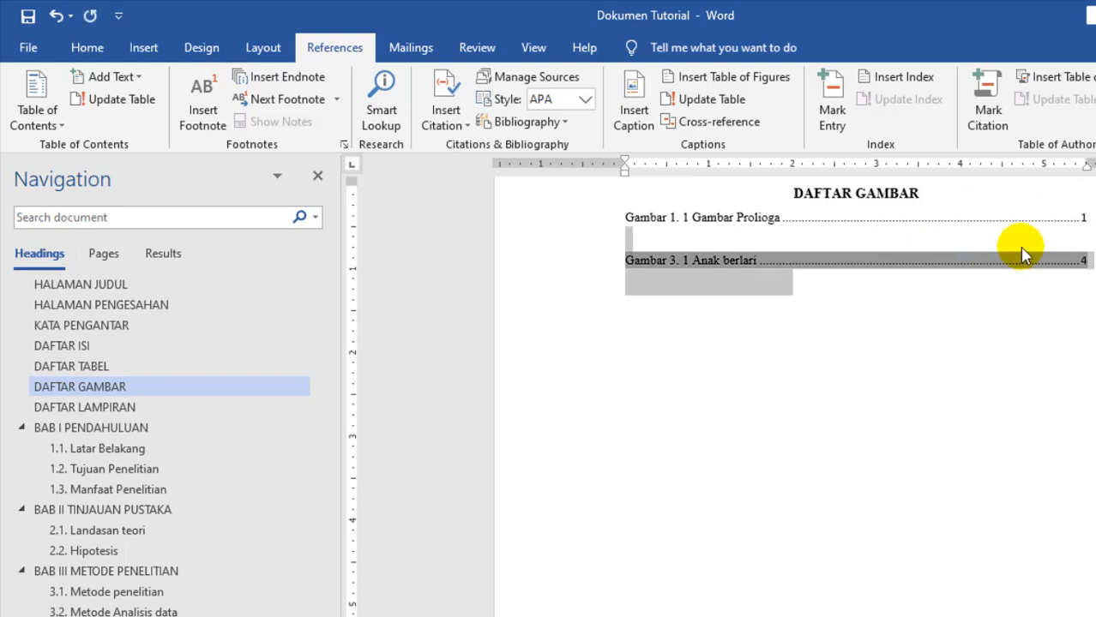
left_click(1020, 242)
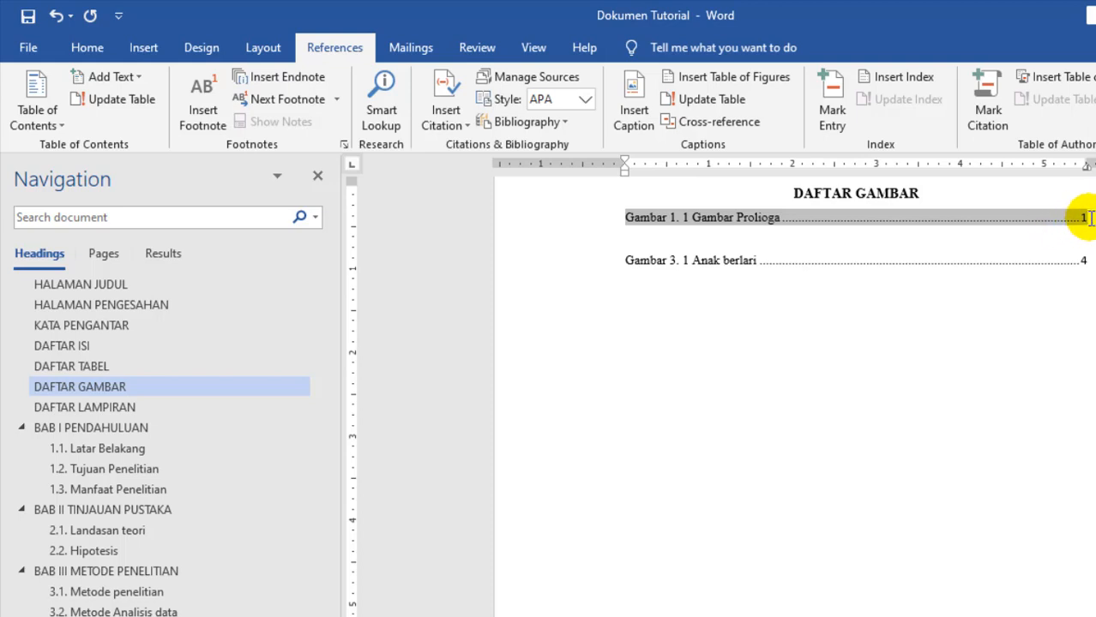
key("Delete")
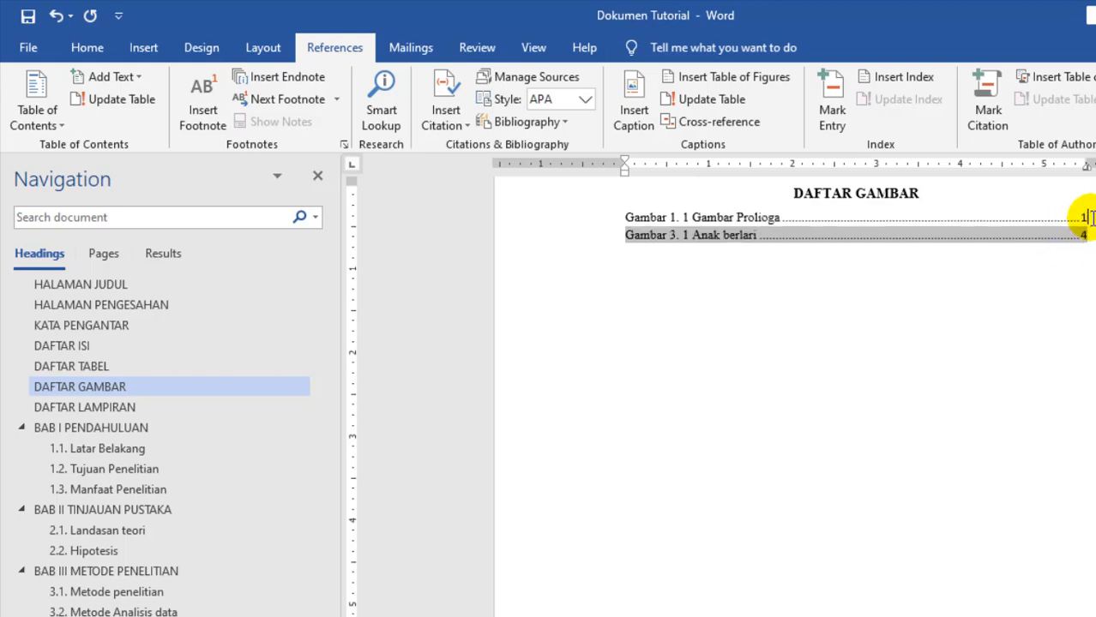
Review the finished lists on the DAFTAR GAMBAR and DAFTAR TABEL pages
scroll(836, 339, "up", 3)
scroll(839, 343, "up", 1)
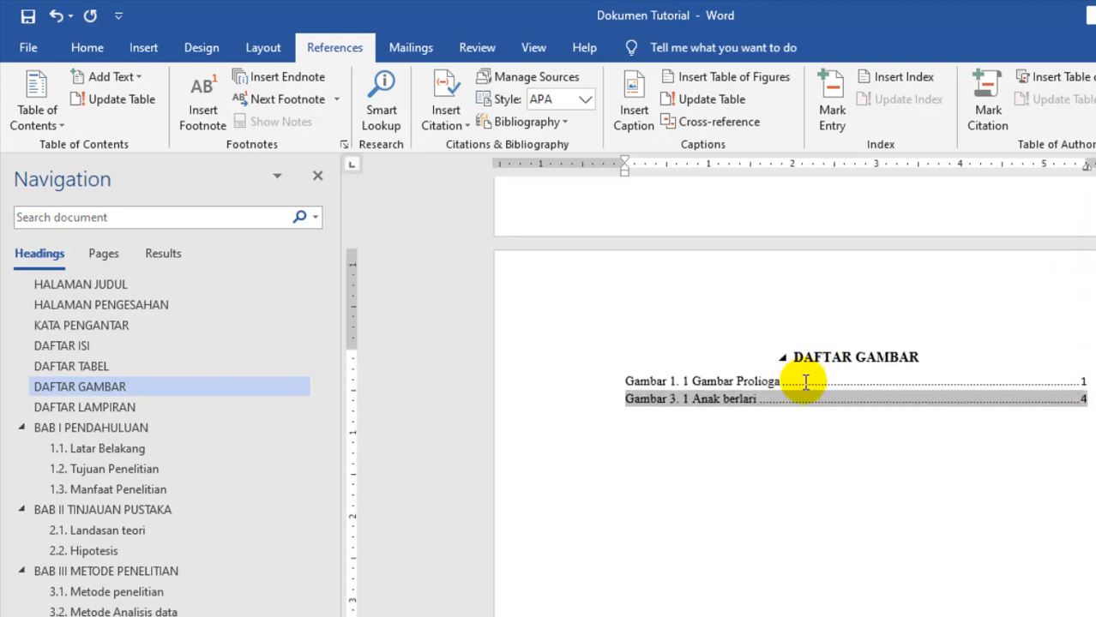
left_click(801, 380)
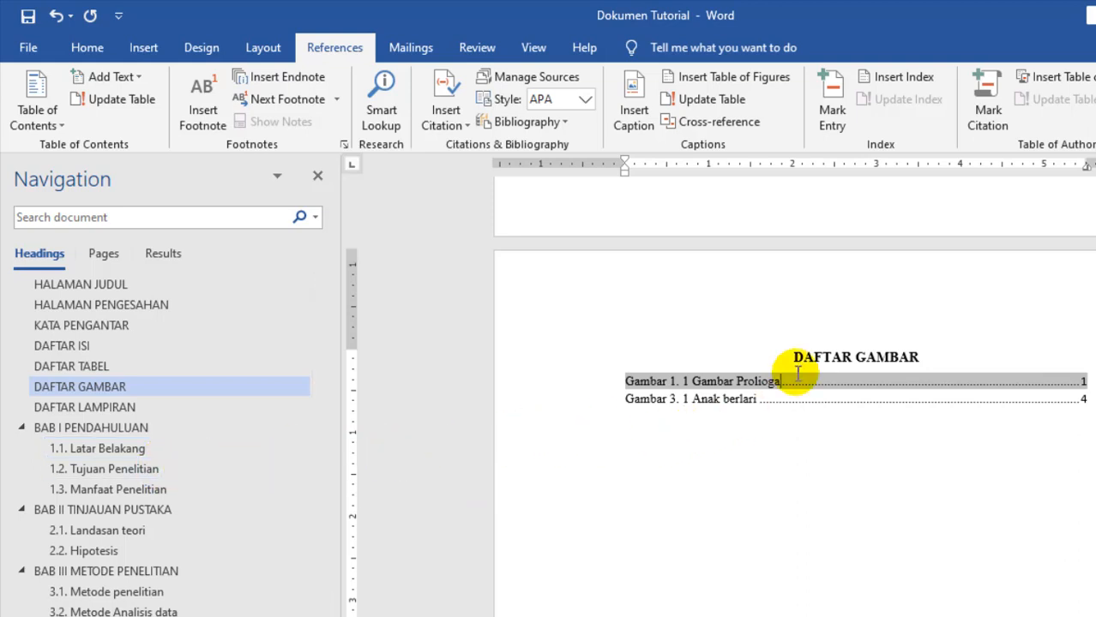
left_click(89, 367)
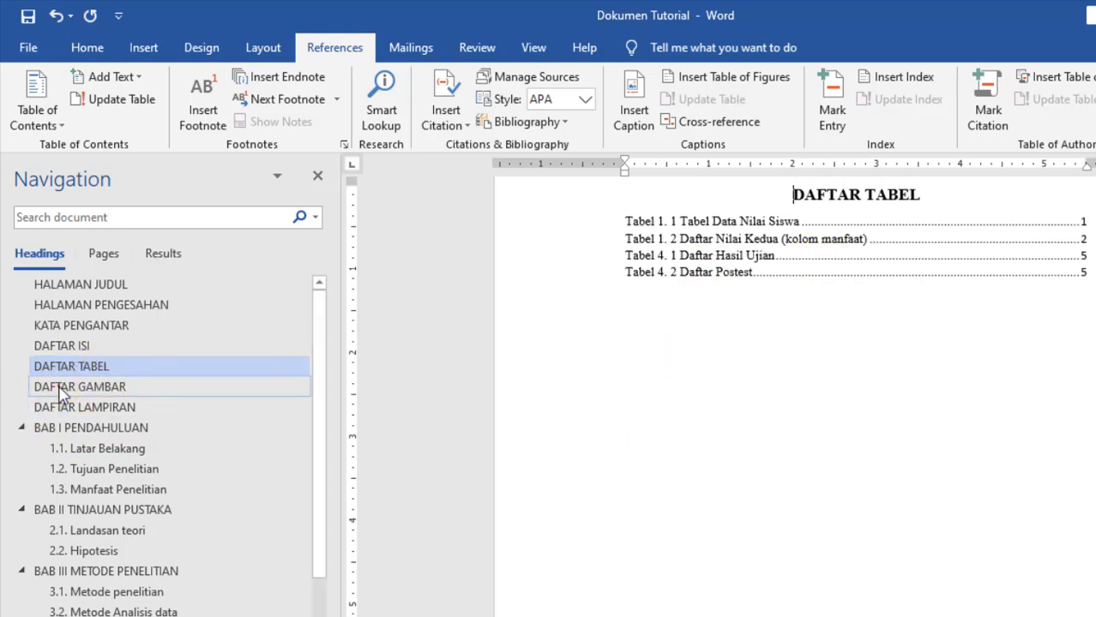
left_click(57, 389)
key("Return")
key("Return")
key("Return")
key("Return")
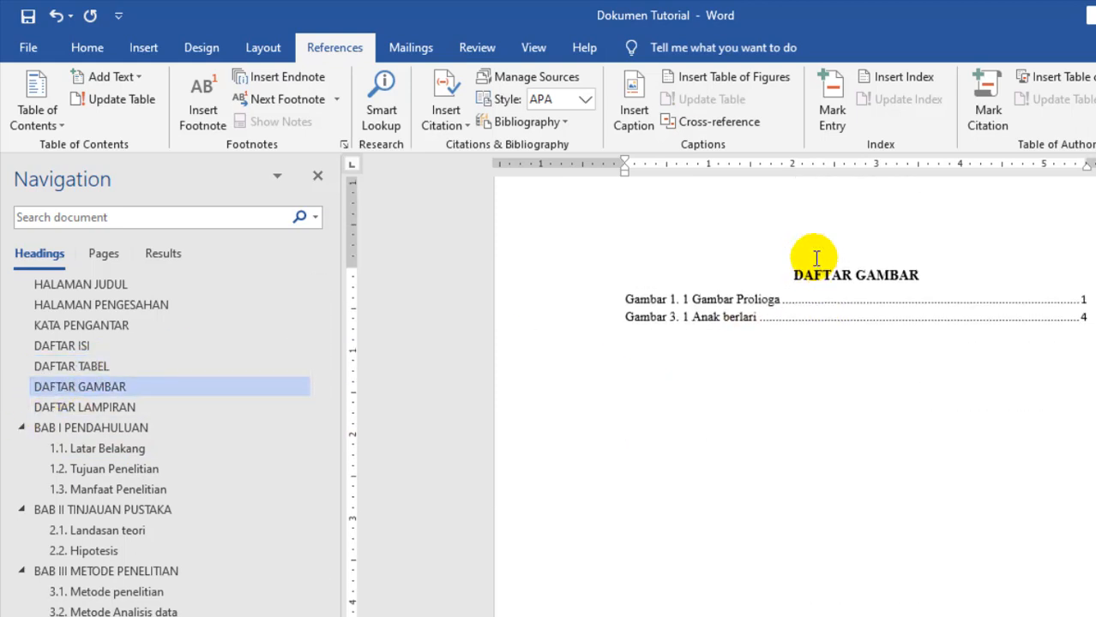